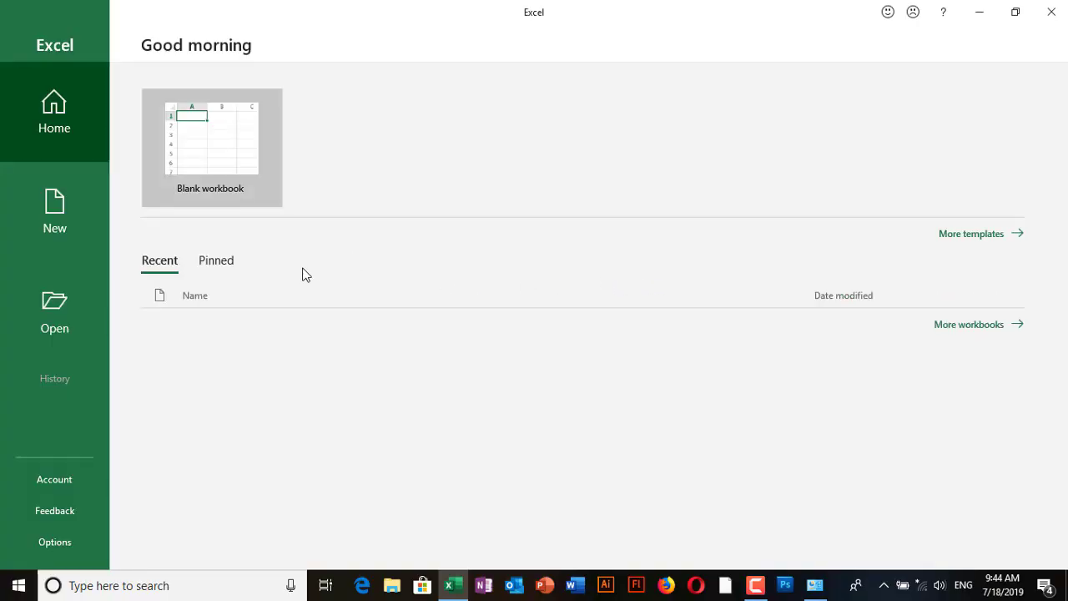
# Open the Excel Exercise workbook and switch to Sheet10 with the student score table.
pyautogui.click(271, 342)
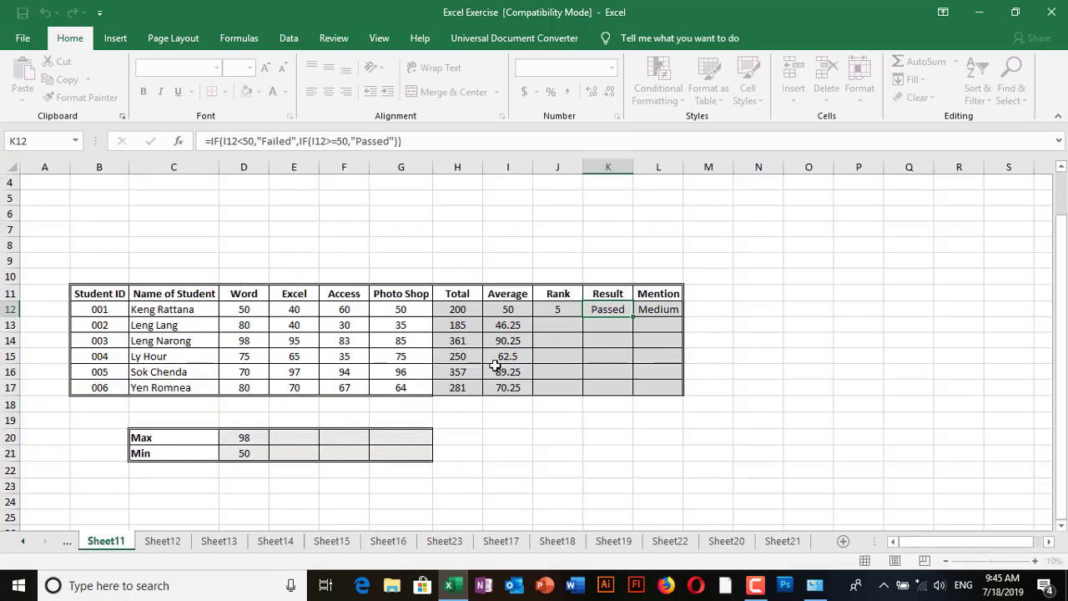
pyautogui.click(484, 413)
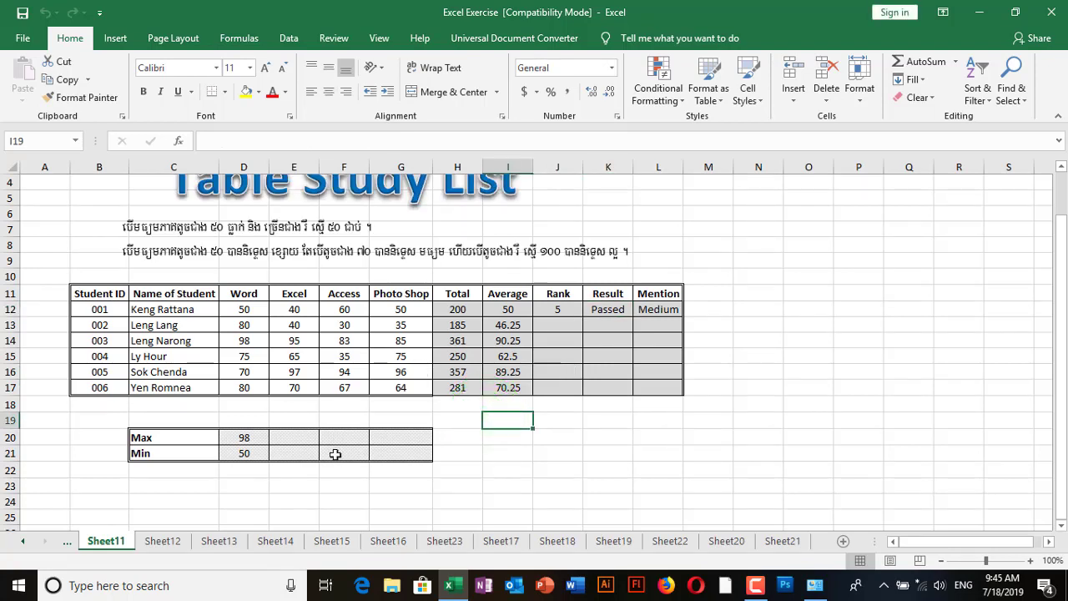
pyautogui.click(23, 542)
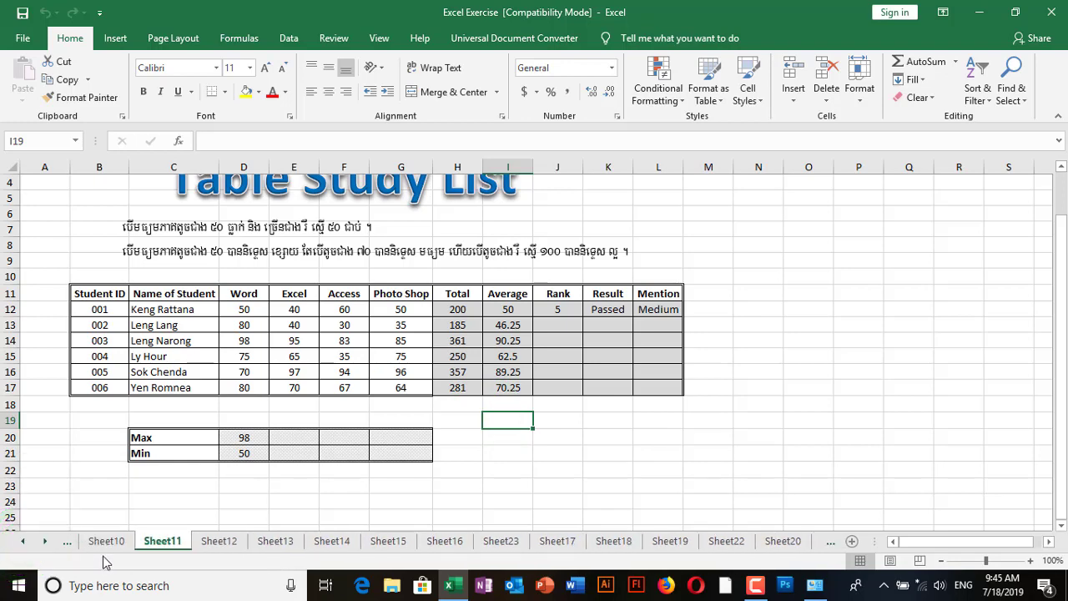
pyautogui.click(106, 540)
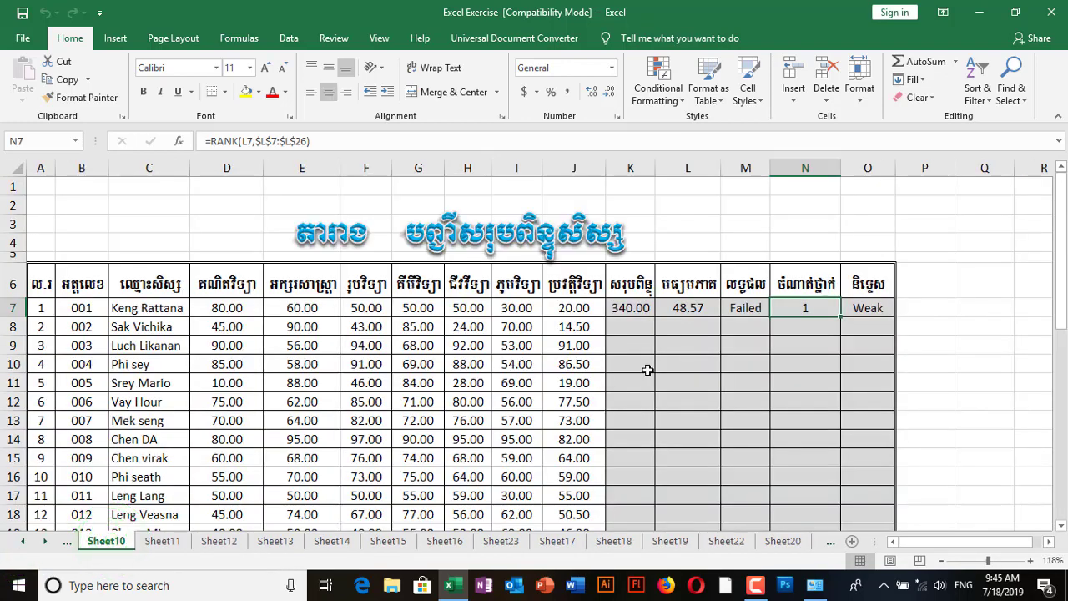
# Examine the total formula in K7, the subject headings in row 6 and the first student's scores in D7:J7.
pyautogui.click(627, 333)
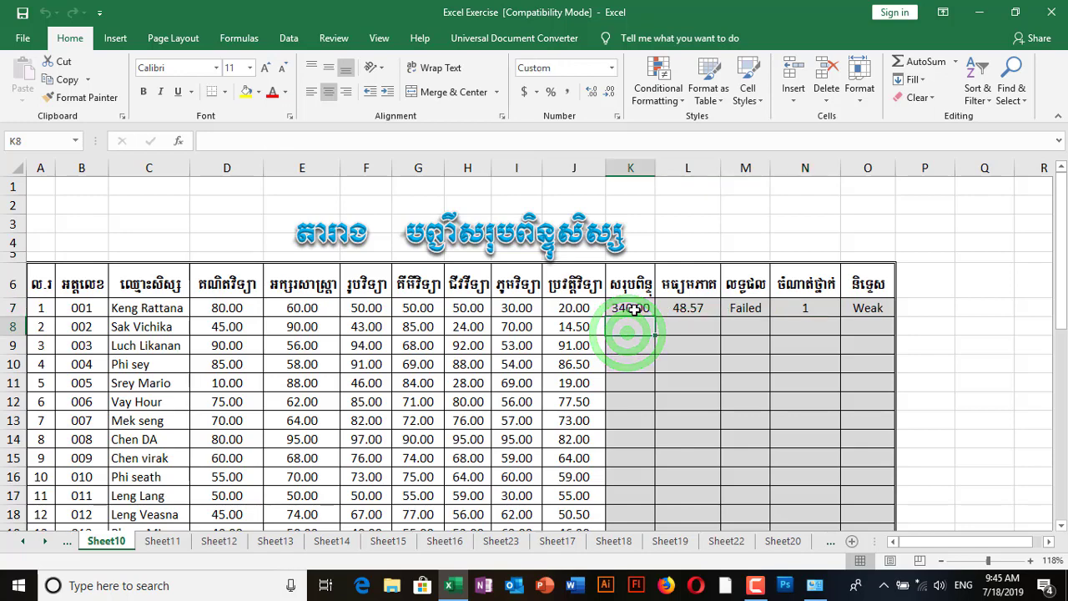
pyautogui.click(633, 308)
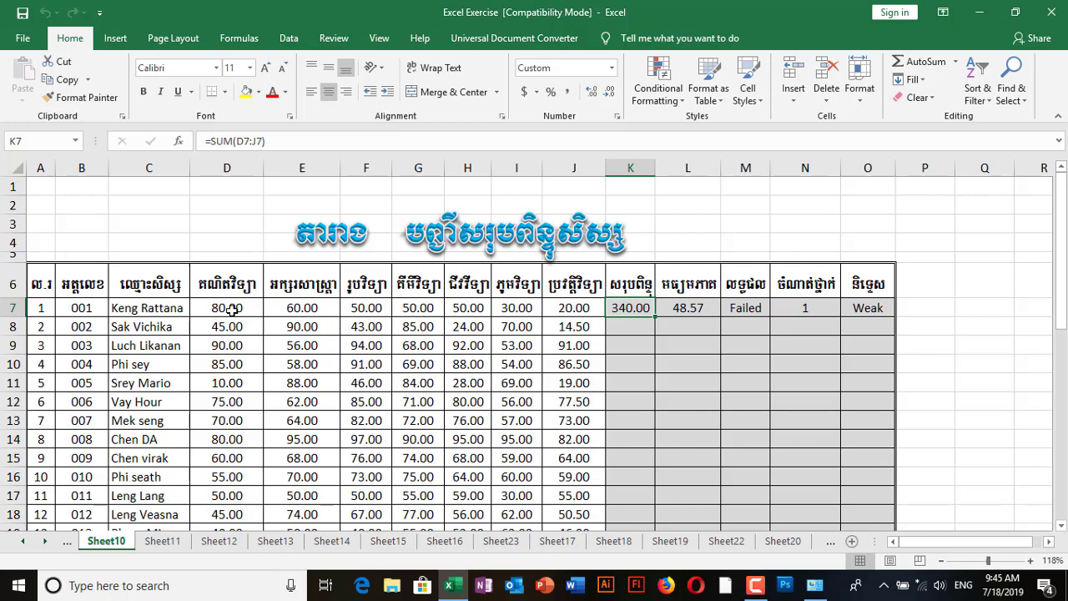
pyautogui.click(146, 310)
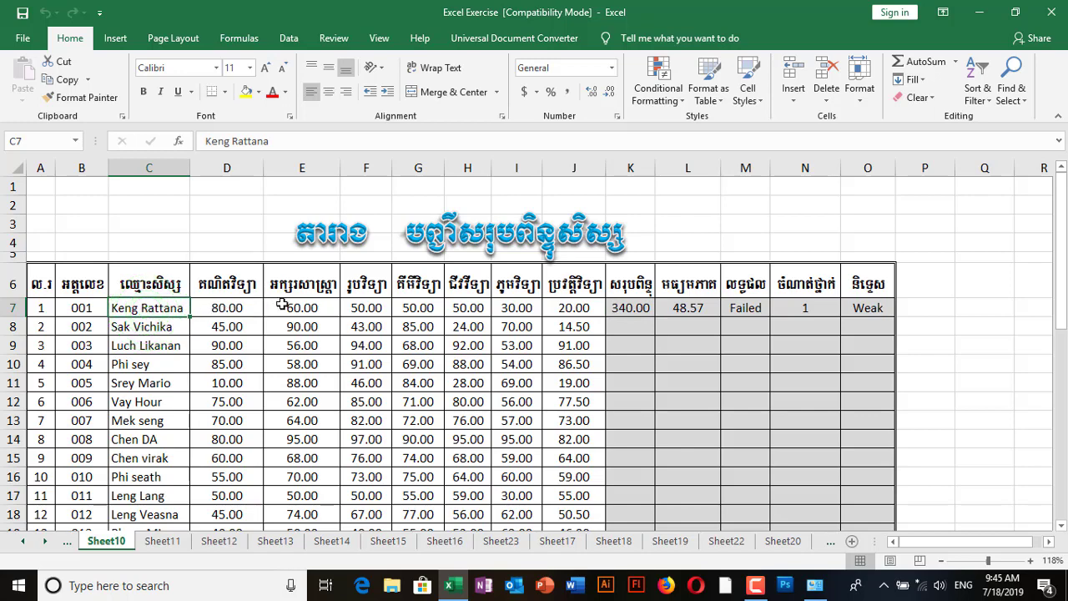
pyautogui.click(309, 286)
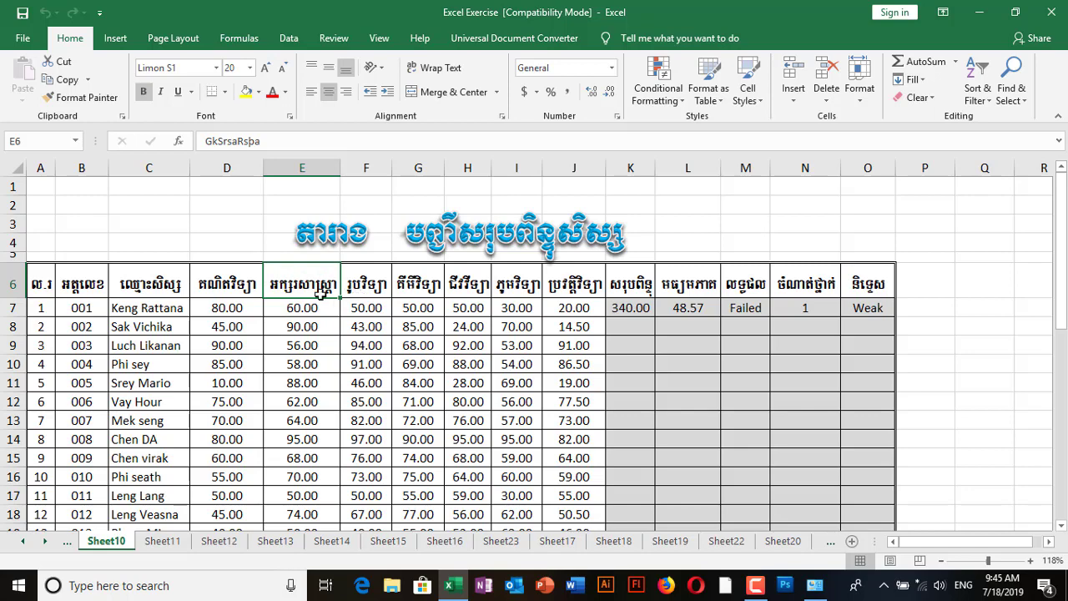
pyautogui.click(361, 286)
pyautogui.click(417, 285)
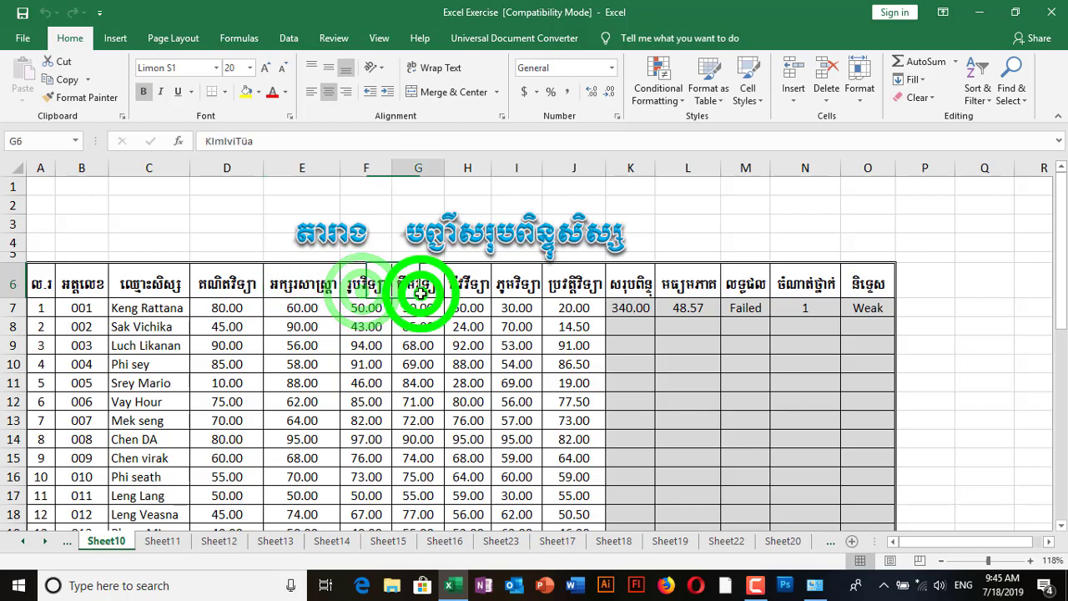
pyautogui.click(463, 285)
pyautogui.click(513, 287)
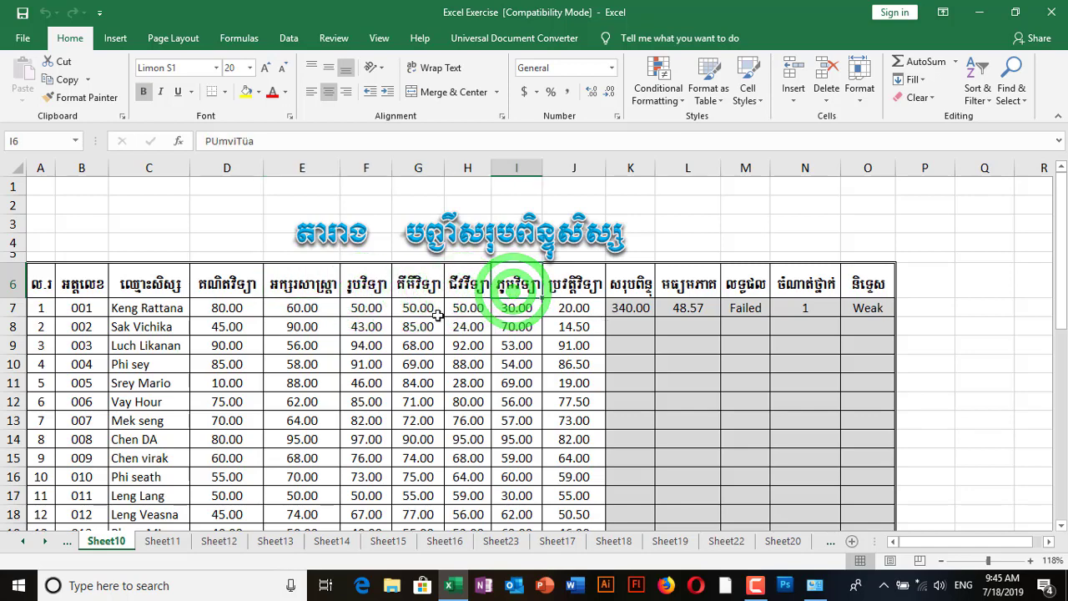
pyautogui.moveTo(215, 307); pyautogui.dragTo(572, 307)
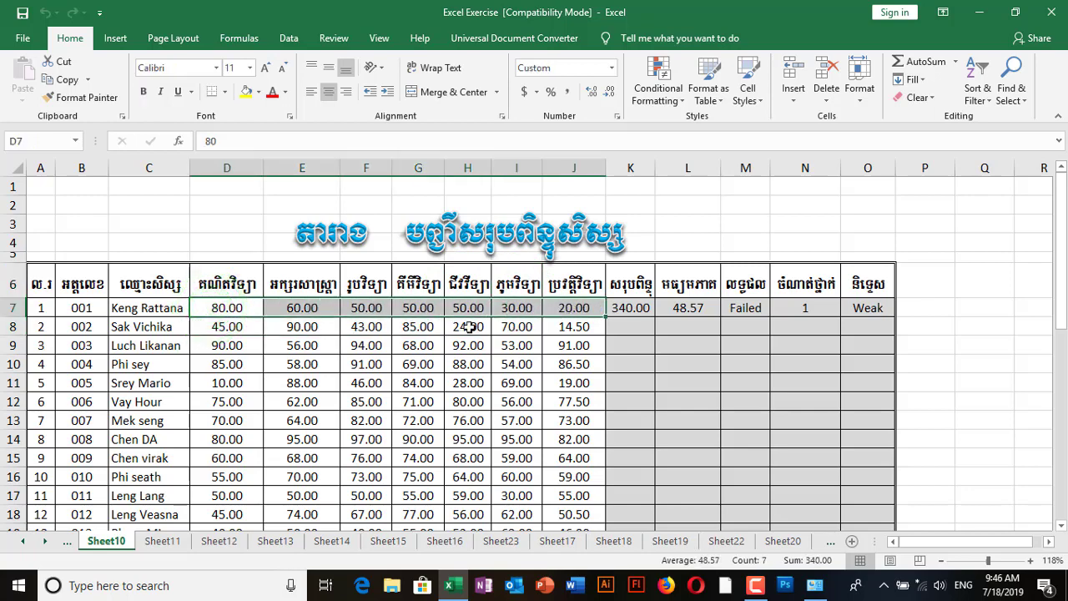
pyautogui.click(657, 385)
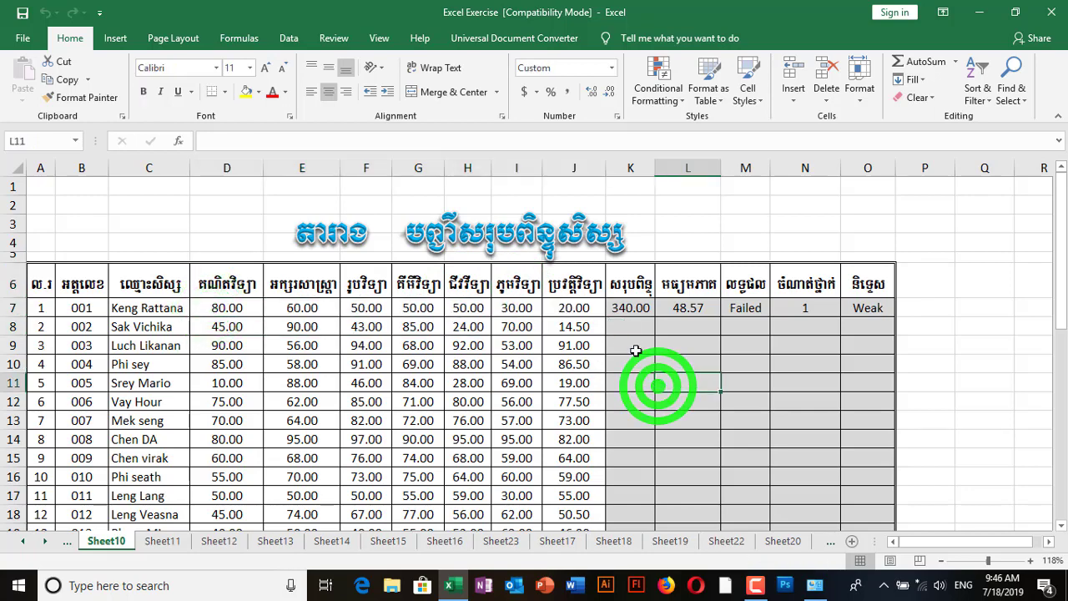
# Enter the first student's total in K7 from individual cell references as =SUM(D7,E7,F7,G7,H7,I7,J7).
pyautogui.click(627, 307)
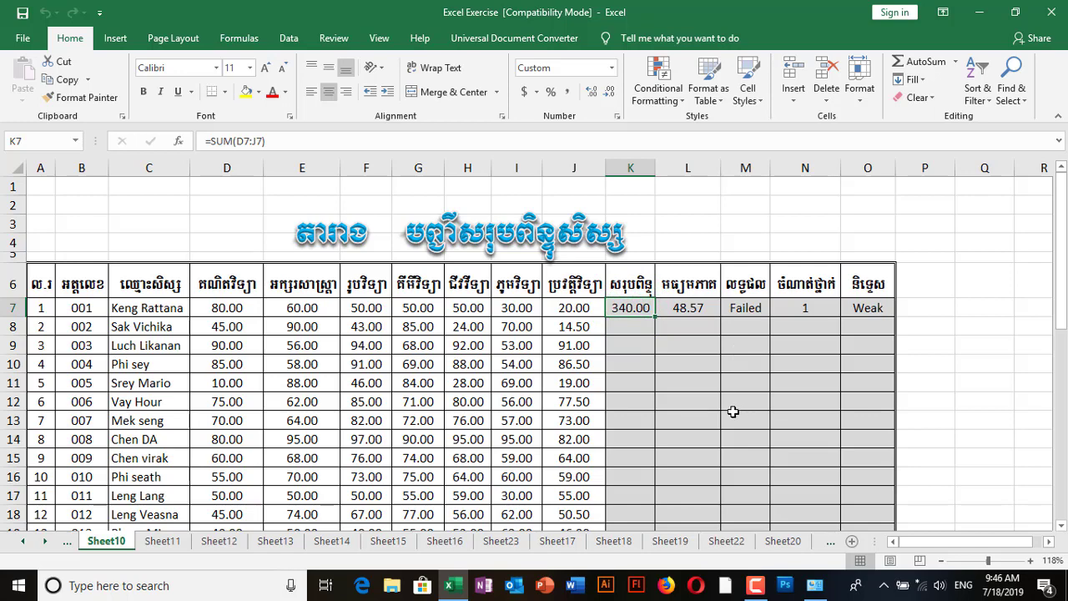
pyautogui.press('F2')
pyautogui.press('Escape')
pyautogui.write('=')
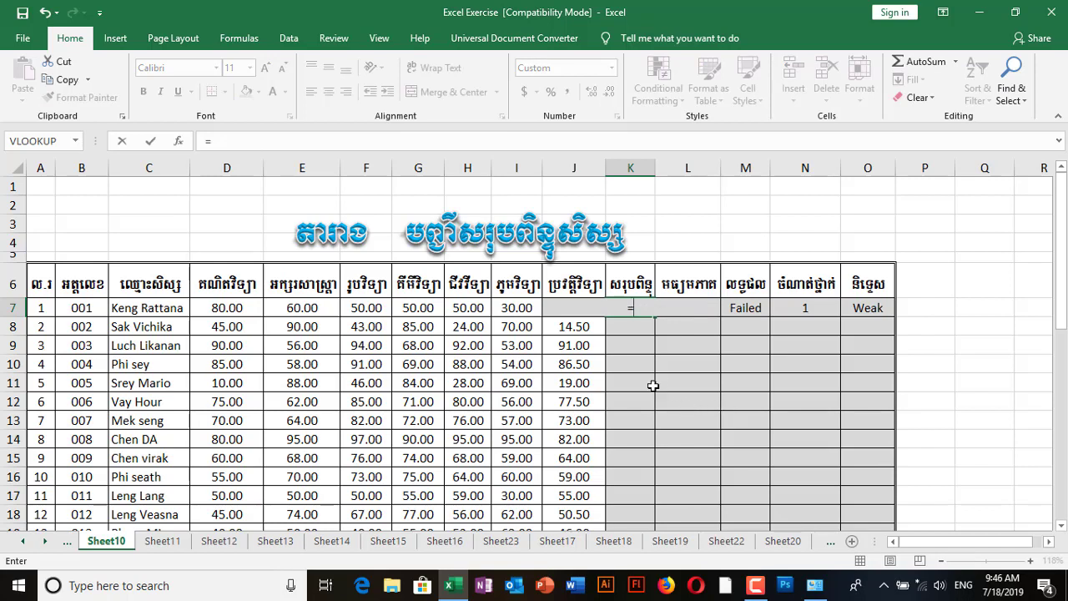
pyautogui.write('sum(')
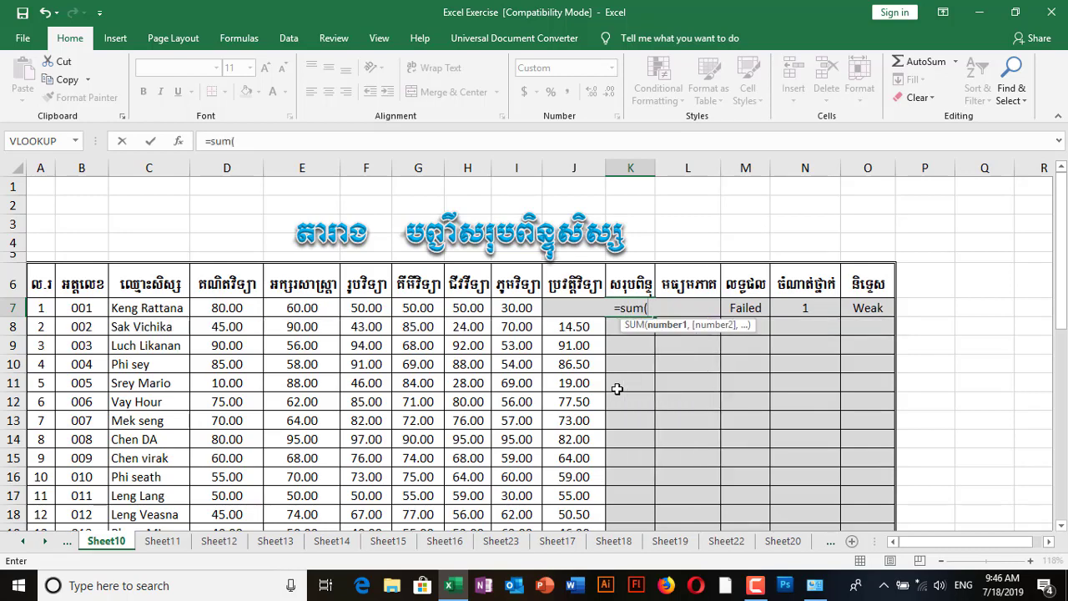
pyautogui.click(237, 309)
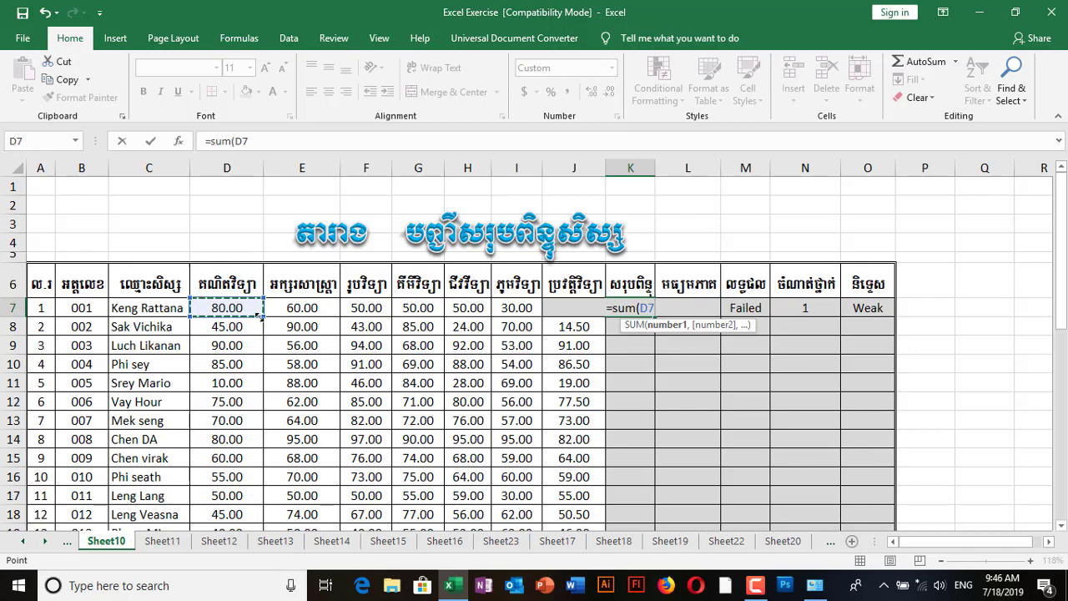
pyautogui.write(',')
pyautogui.click(297, 307)
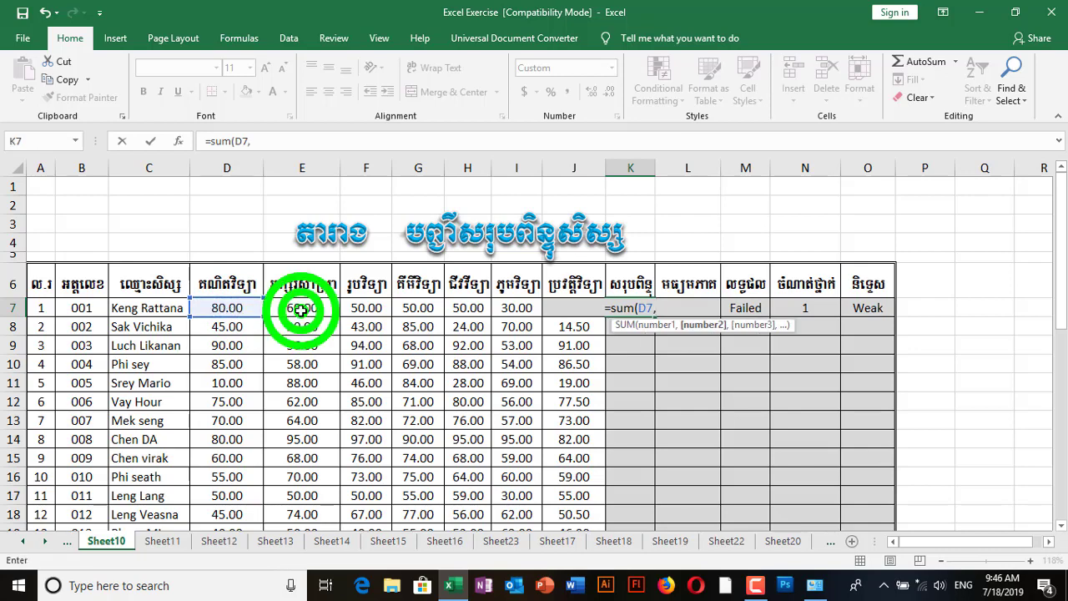
pyautogui.write(',')
pyautogui.click(365, 308)
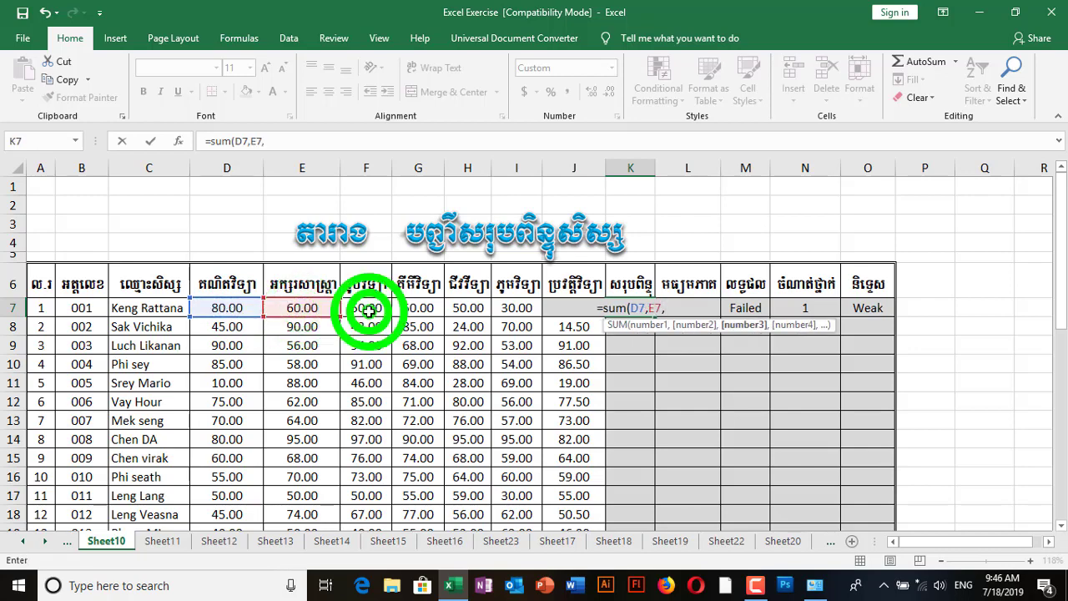
pyautogui.write(',')
pyautogui.click(424, 308)
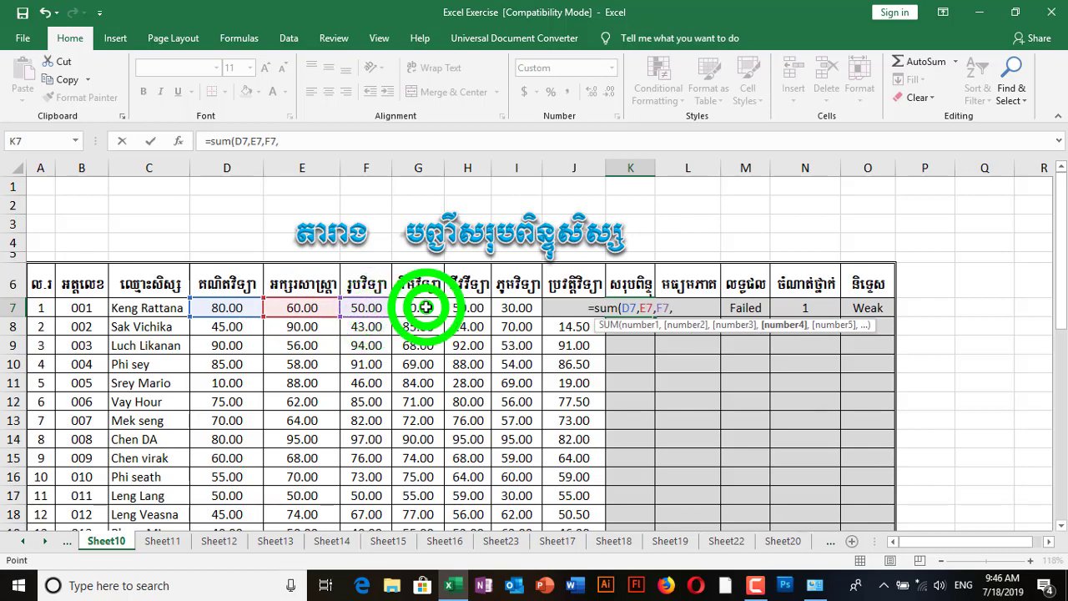
pyautogui.write(',')
pyautogui.click(482, 308)
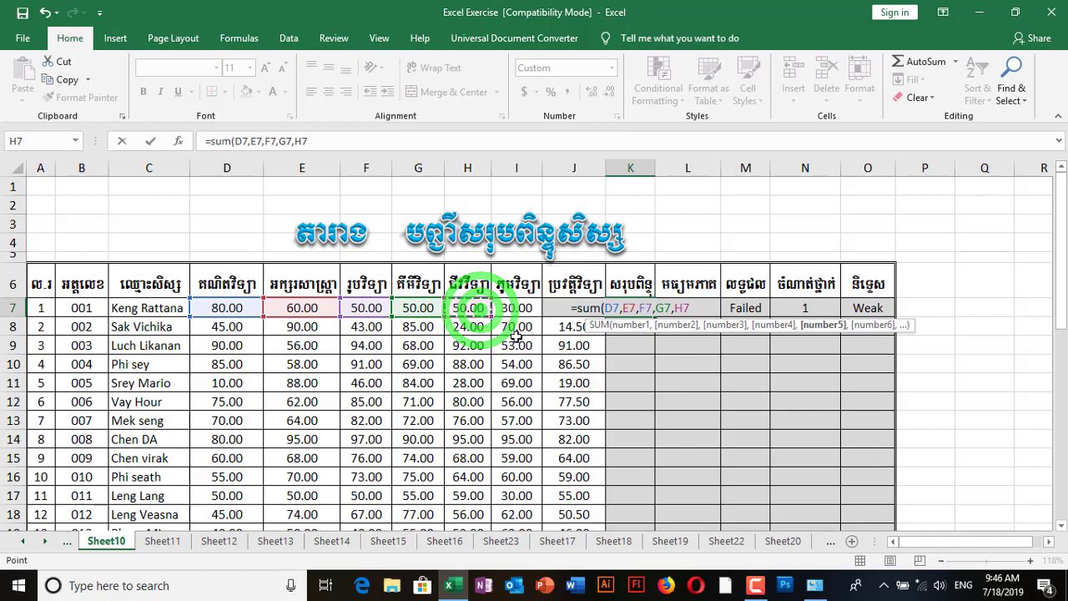
pyautogui.write(',')
pyautogui.click(524, 308)
pyautogui.write(',')
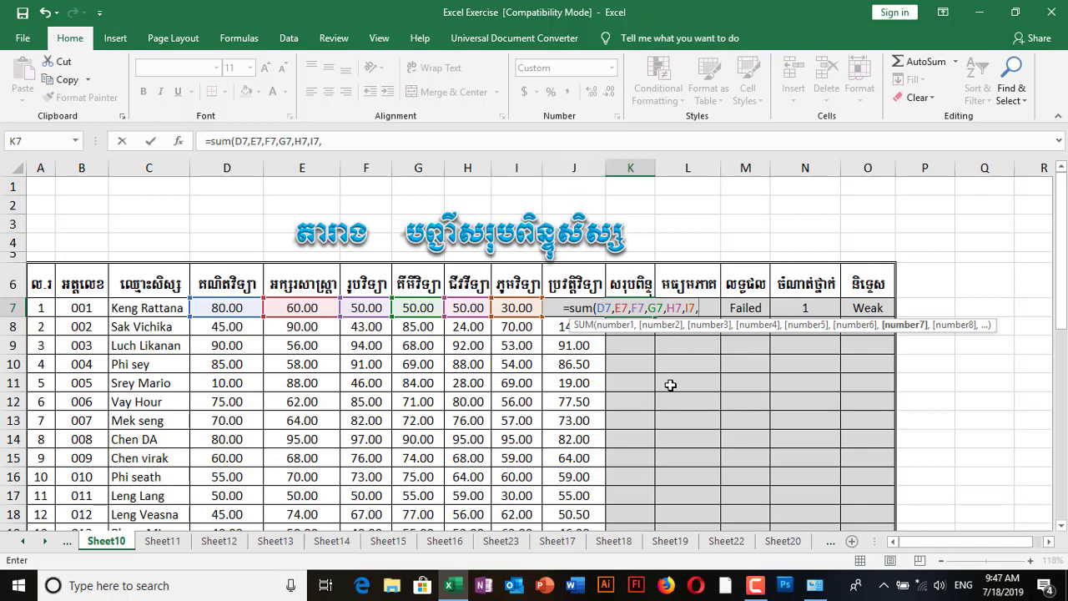
pyautogui.write('J7')
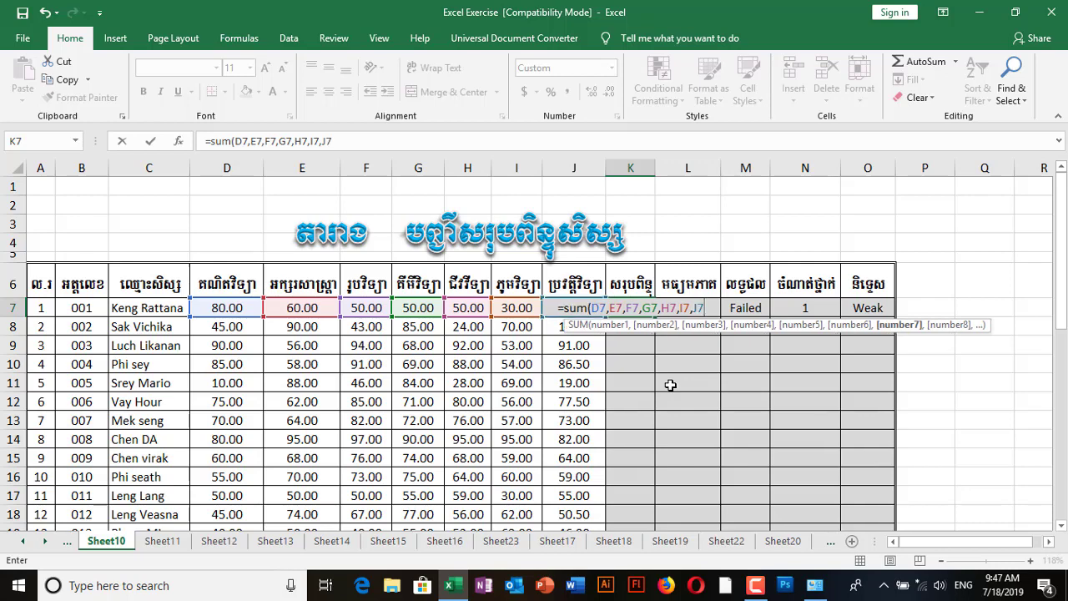
pyautogui.write(')')
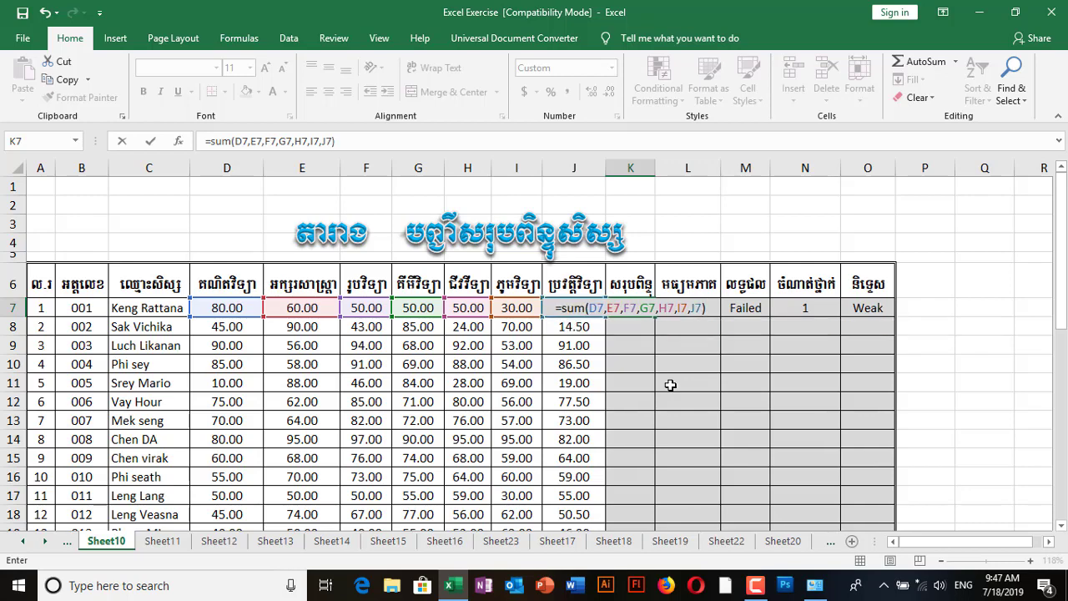
pyautogui.press('Return')
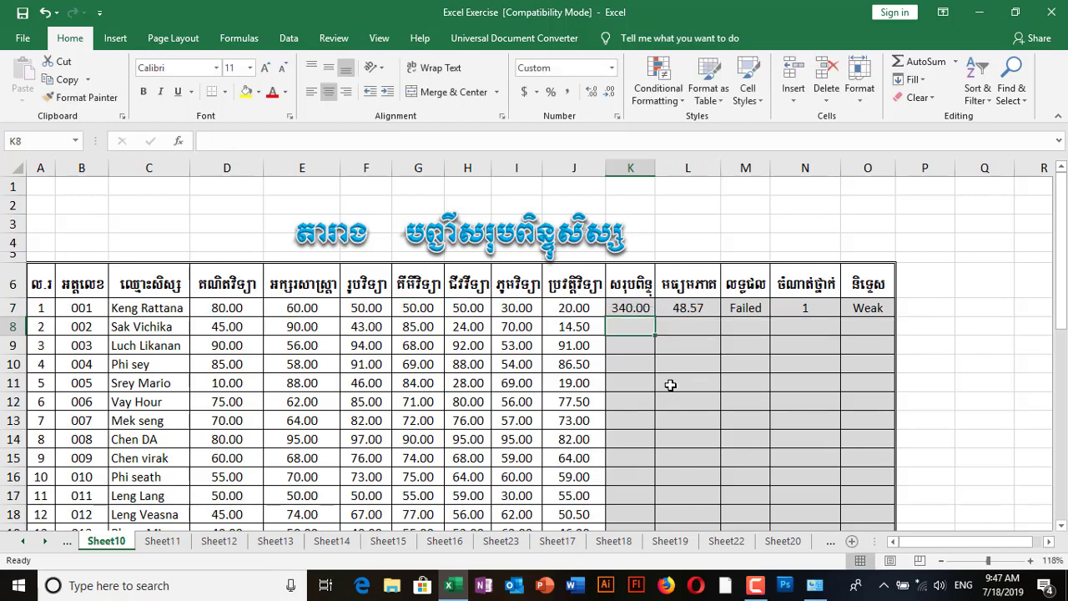
# Replace the total formula in K7 with the range version =SUM(D7:J7) and check it.
pyautogui.click(633, 306)
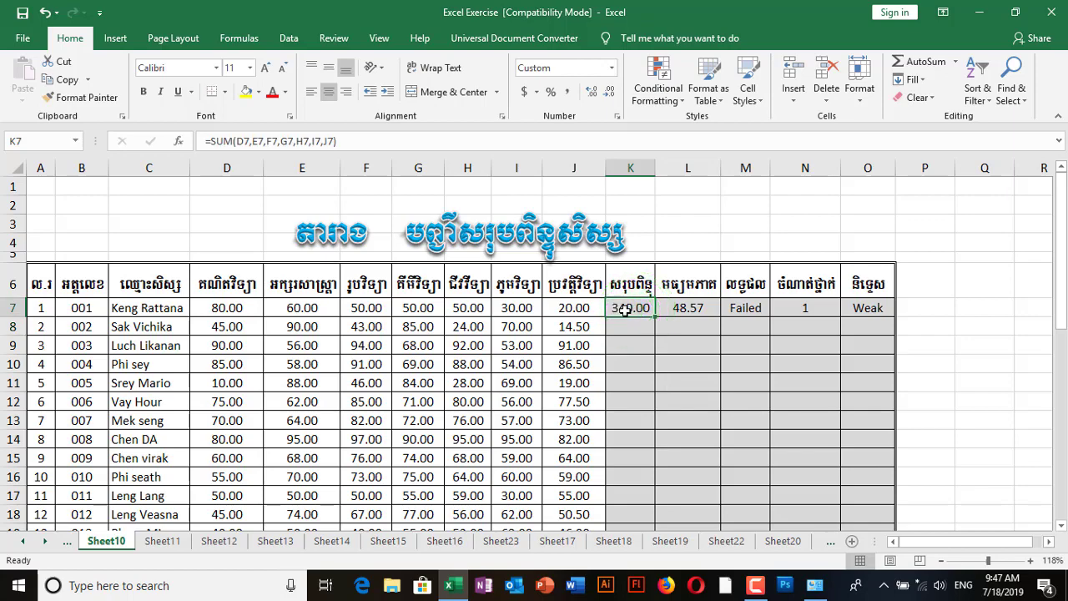
pyautogui.scroll(2, 630, 315)
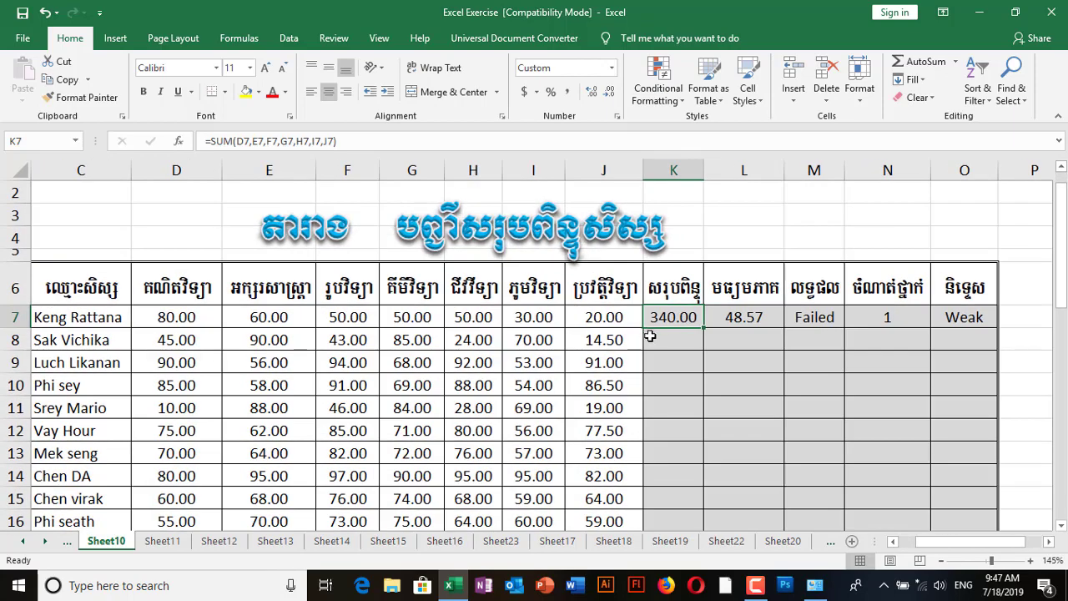
pyautogui.scroll(1, 639, 329)
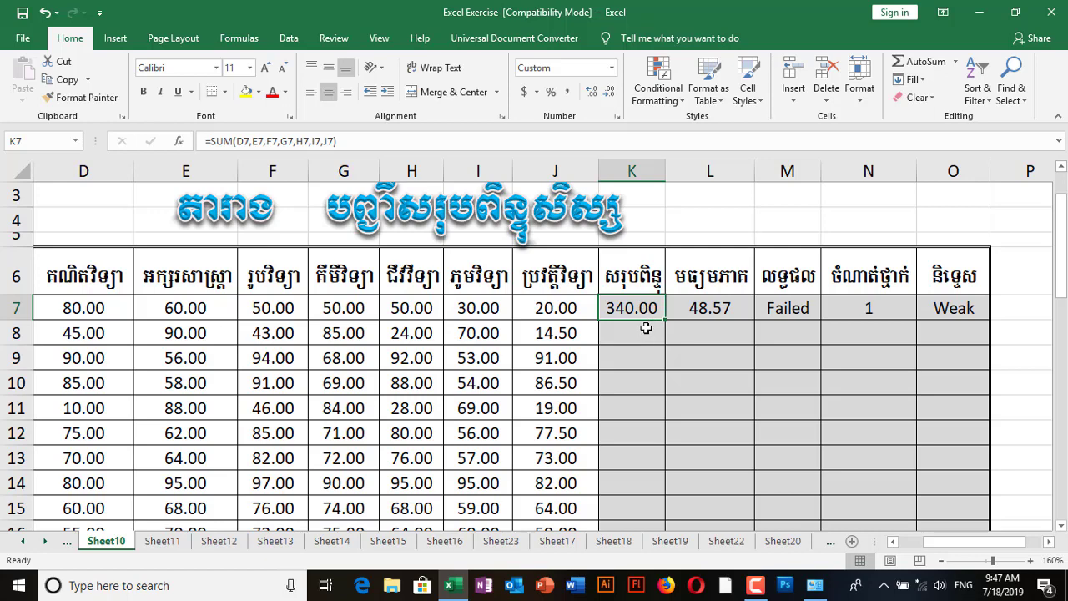
pyautogui.write('=')
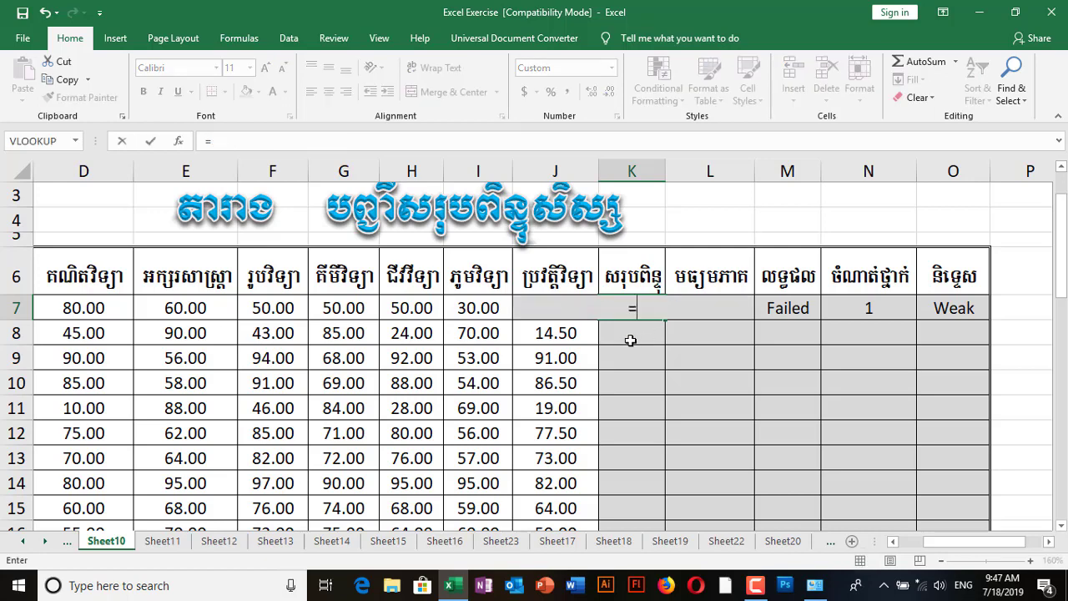
pyautogui.write('su')
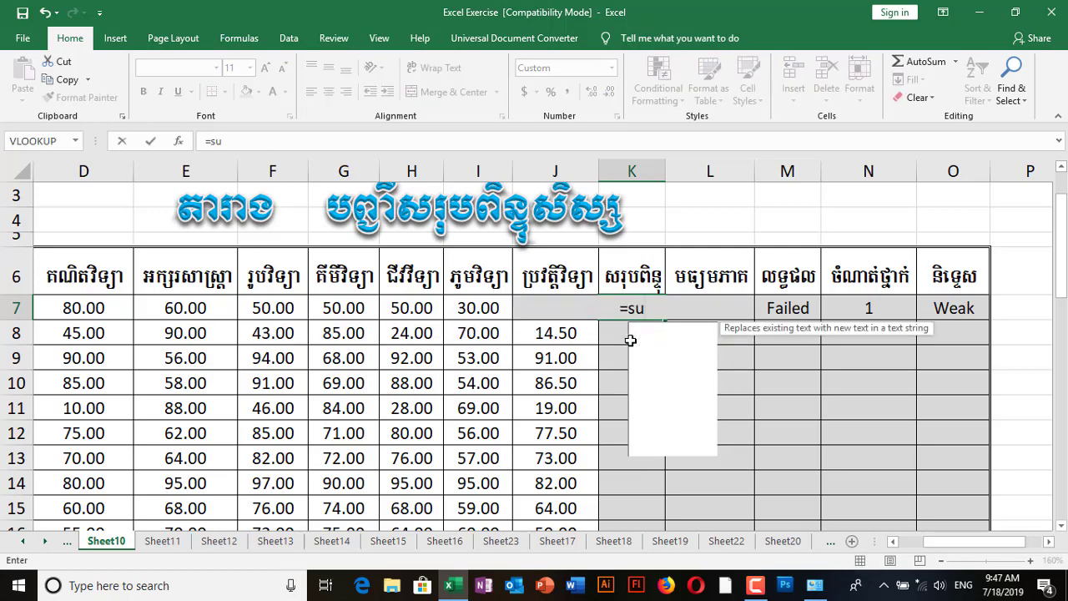
pyautogui.write('m(')
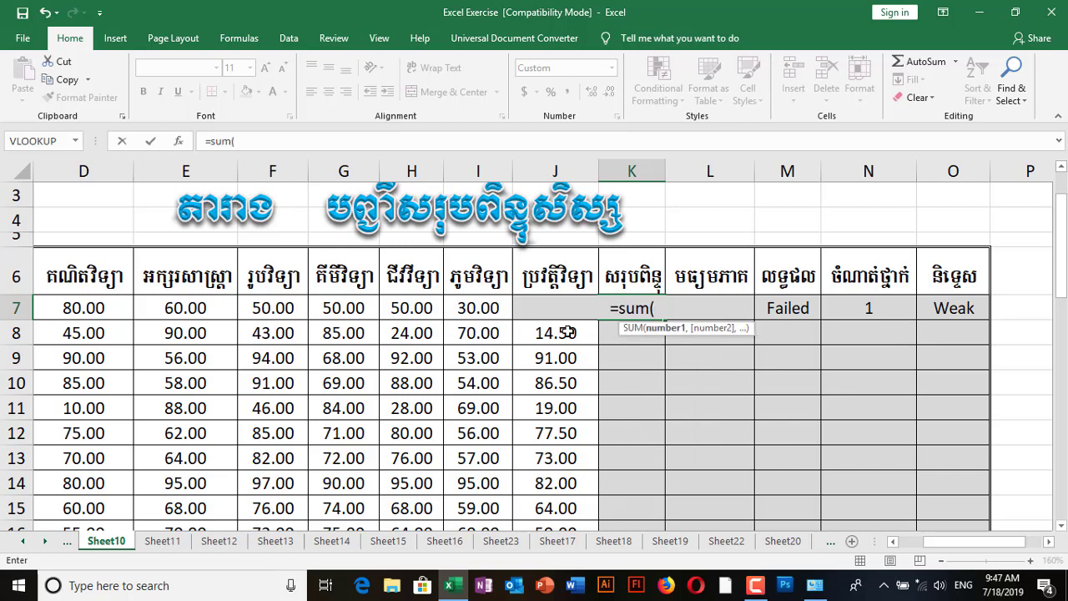
pyautogui.click(80, 308)
pyautogui.moveTo(80, 308); pyautogui.dragTo(539, 302)
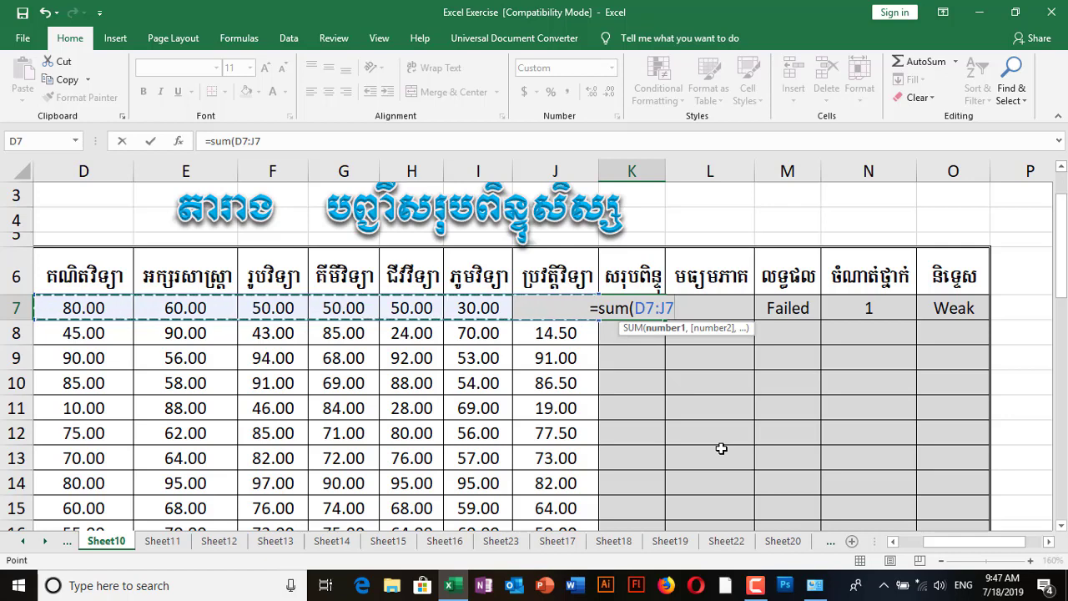
pyautogui.write(')')
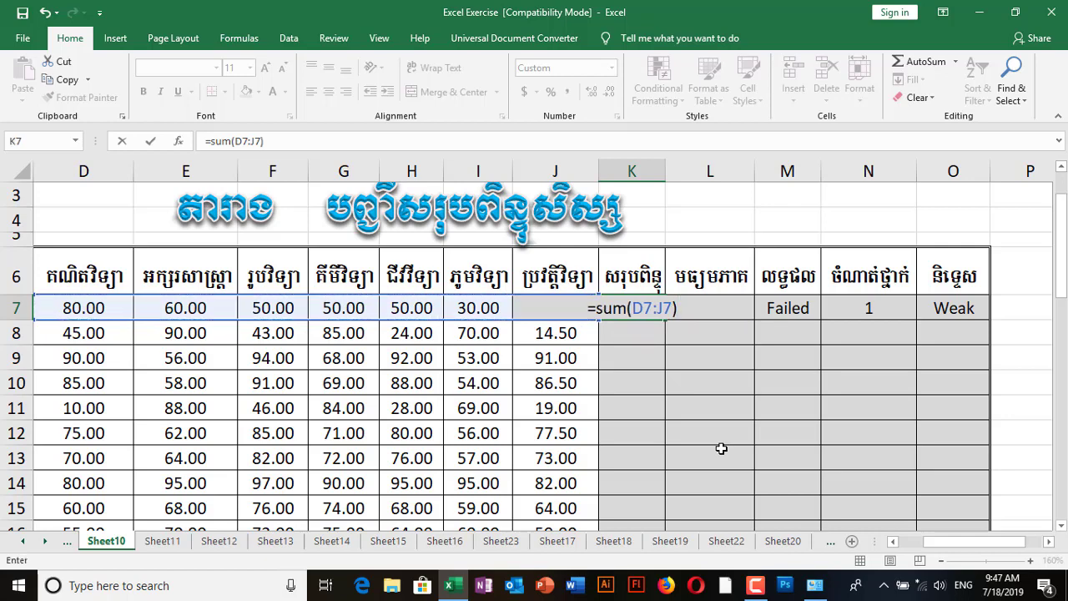
pyautogui.press('Return')
pyautogui.click(632, 310)
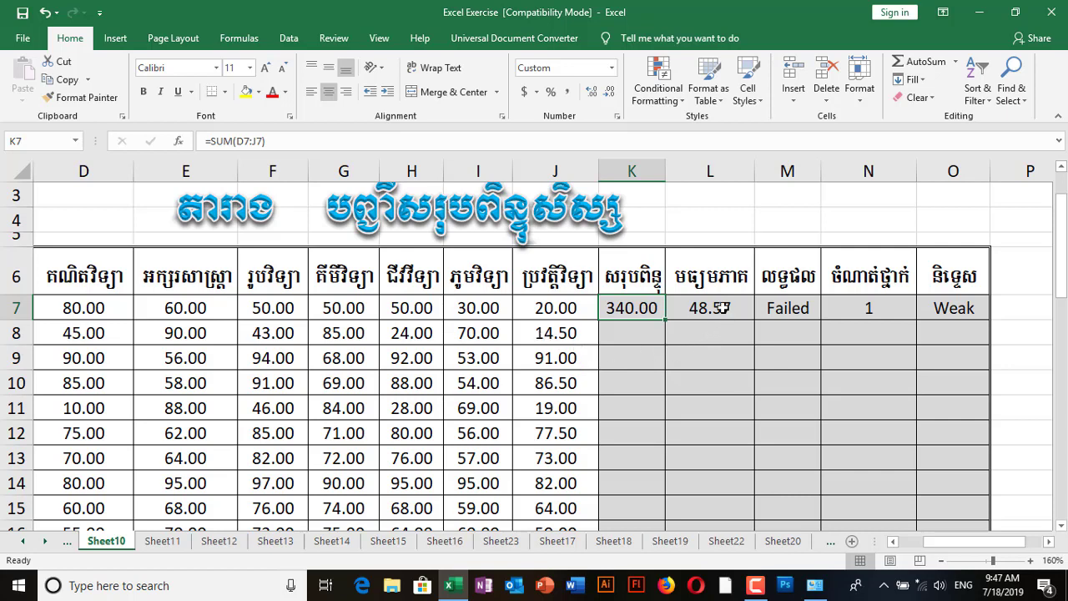
# Replace the first student's average formula in L7 with individual cell references as =AVERAGE(D7,E7,F7,G7,H7,I7,J7) and check it.
pyautogui.click(722, 308)
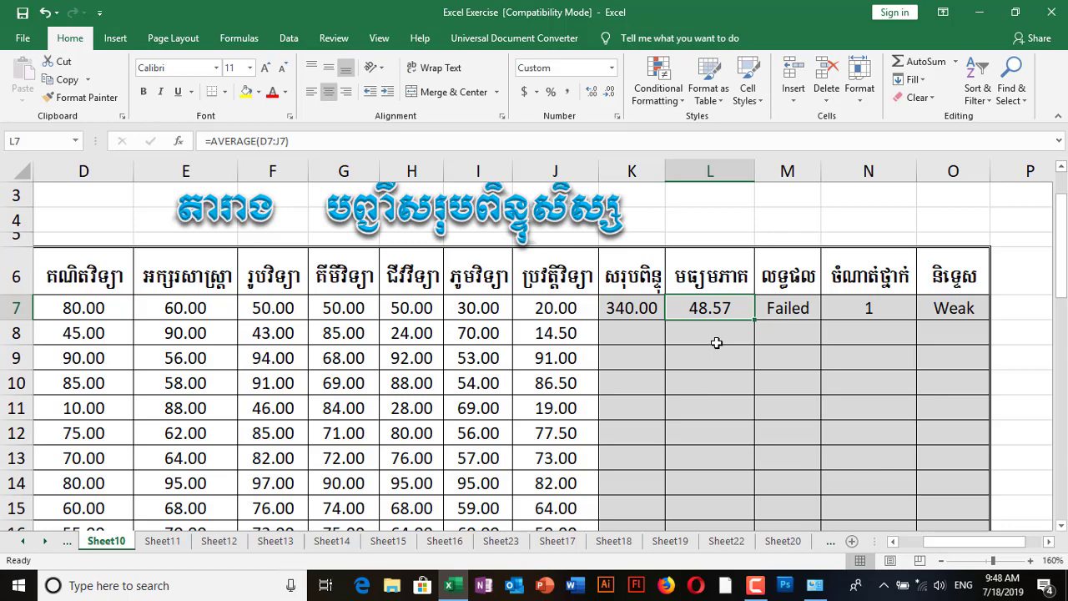
pyautogui.press('F2')
pyautogui.press('Escape')
pyautogui.write('=')
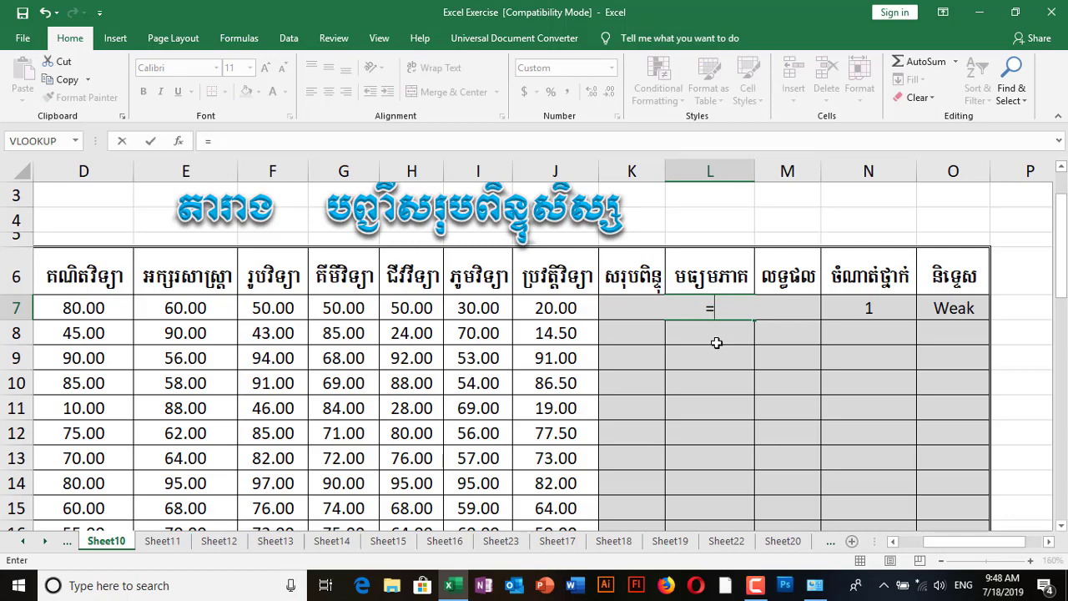
pyautogui.write('Avera')
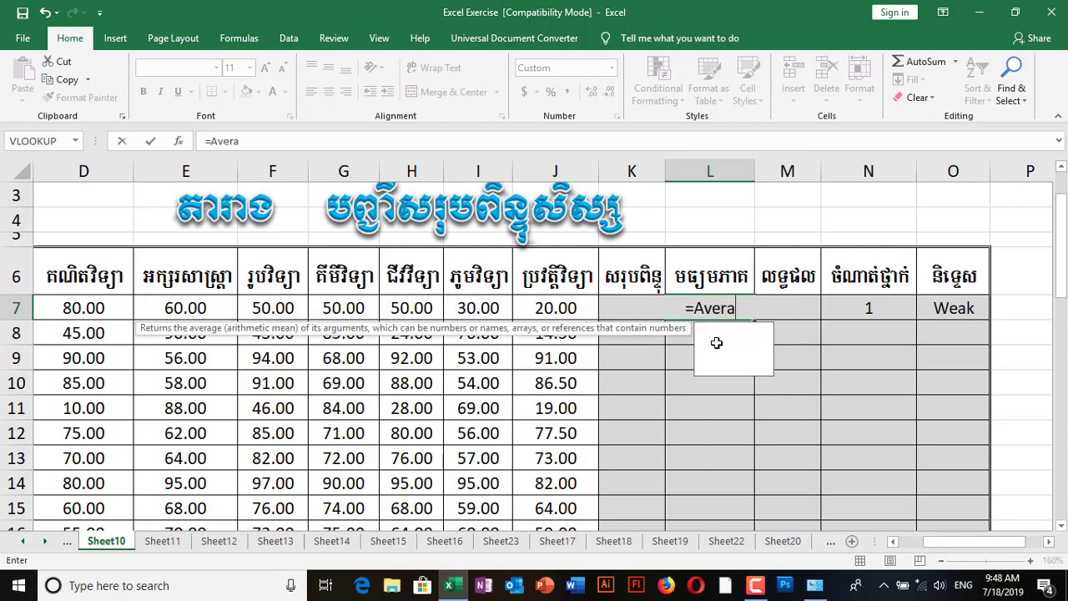
pyautogui.write('ge(')
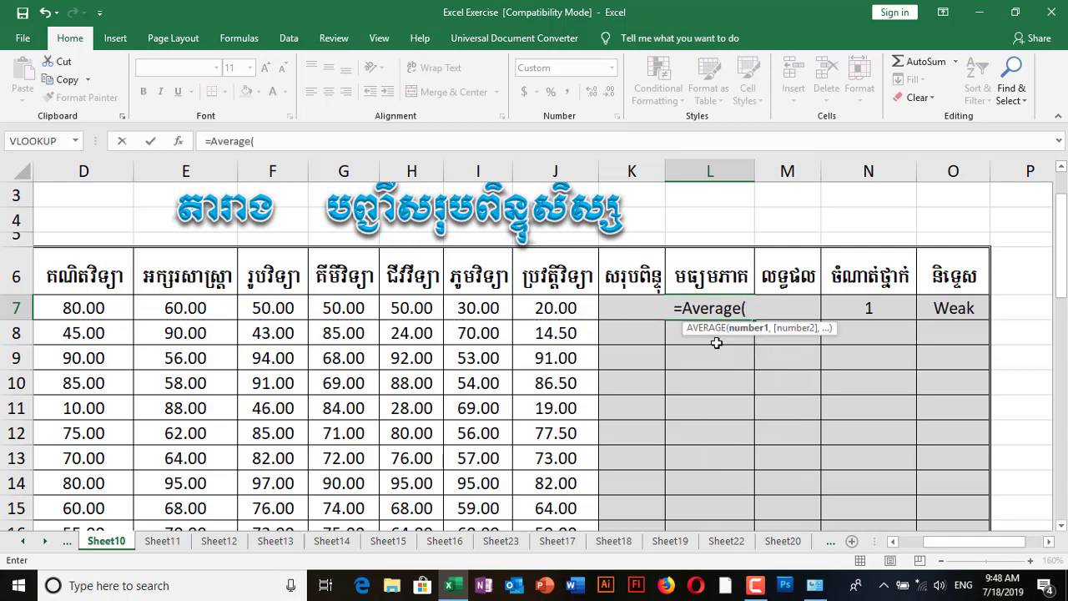
pyautogui.click(84, 310)
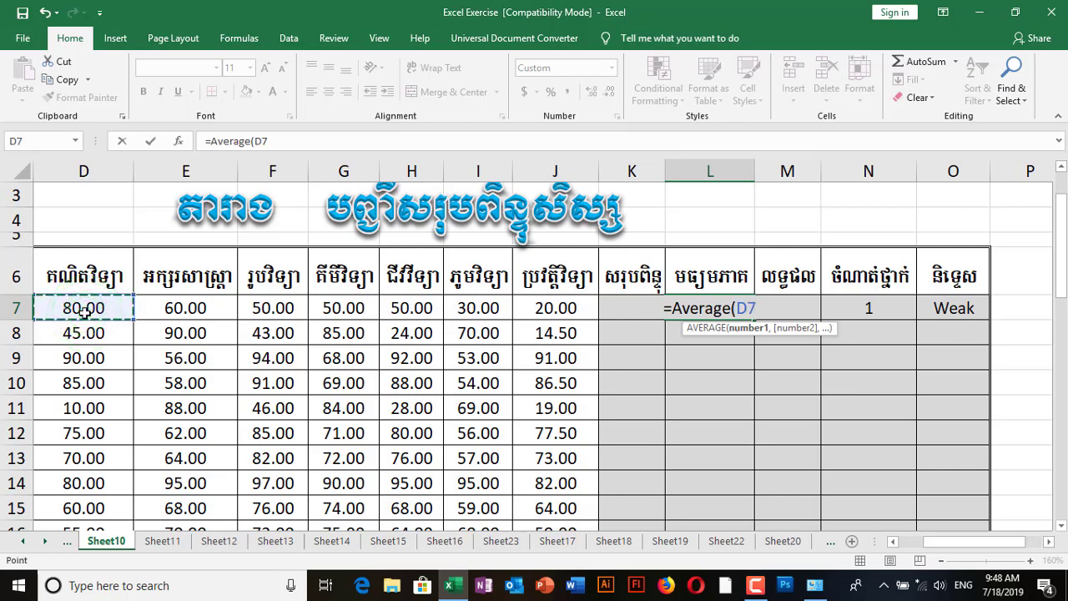
pyautogui.write(',')
pyautogui.click(184, 310)
pyautogui.write(',')
pyautogui.click(273, 309)
pyautogui.write(',')
pyautogui.click(337, 310)
pyautogui.write(',')
pyautogui.click(412, 309)
pyautogui.write(',')
pyautogui.click(477, 309)
pyautogui.write(',')
pyautogui.click(558, 309)
pyautogui.write(',')
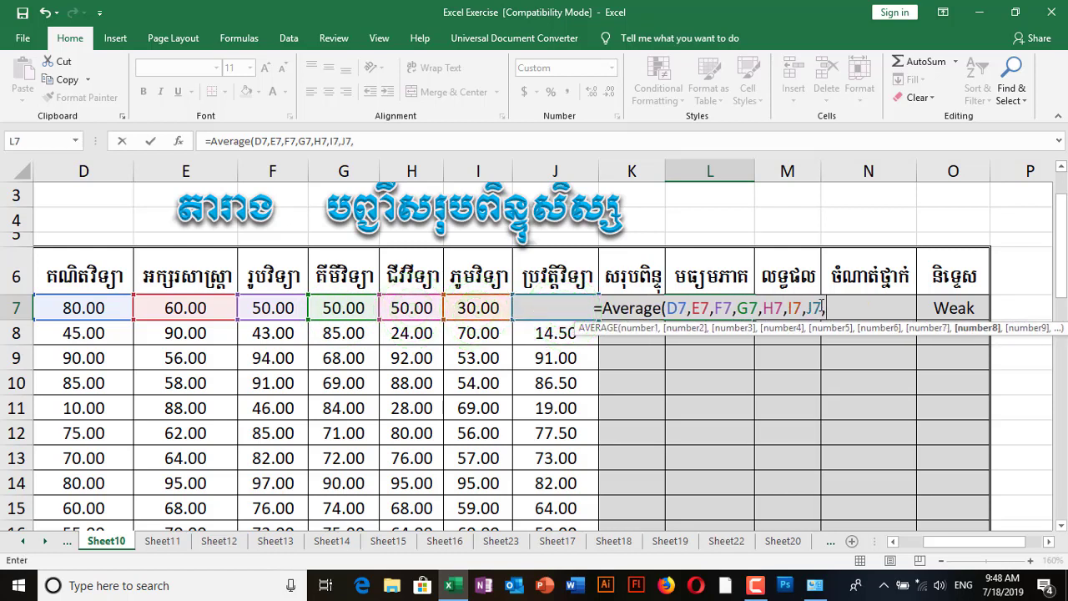
pyautogui.press('BackSpace')
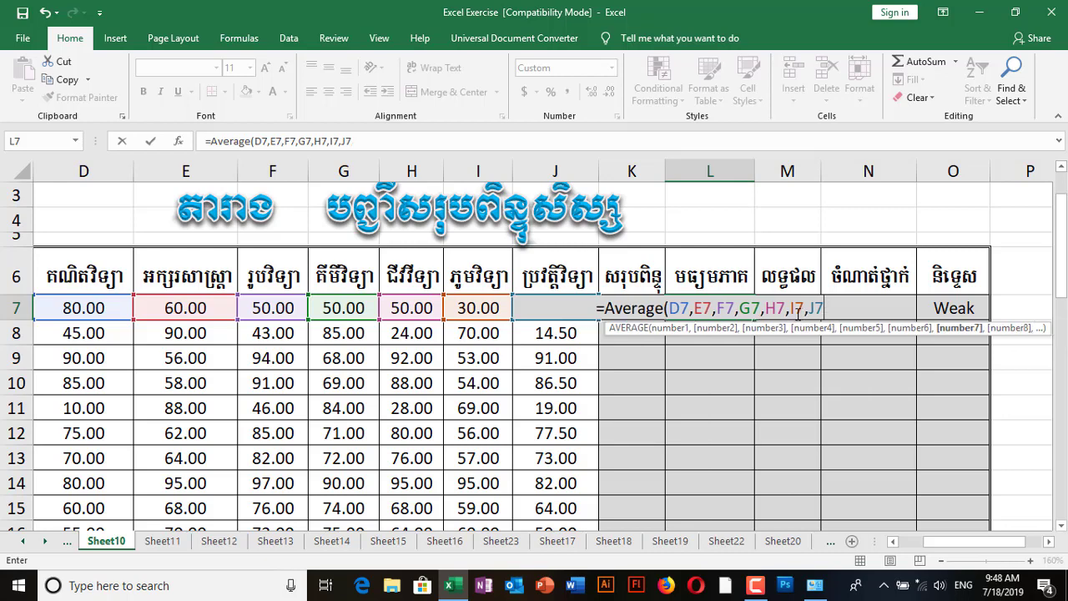
pyautogui.write(')')
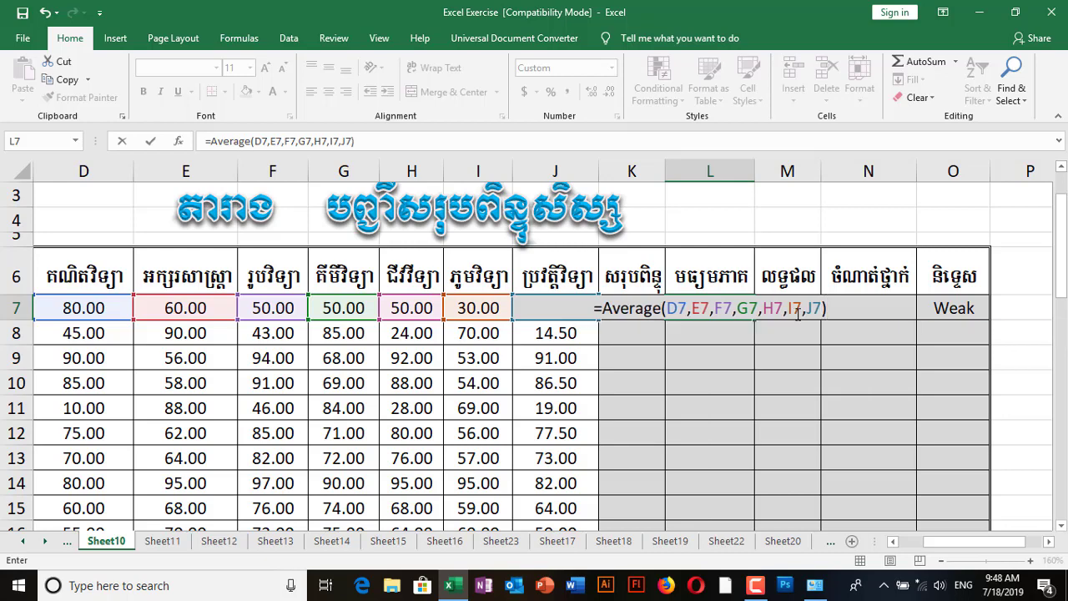
pyautogui.press('Return')
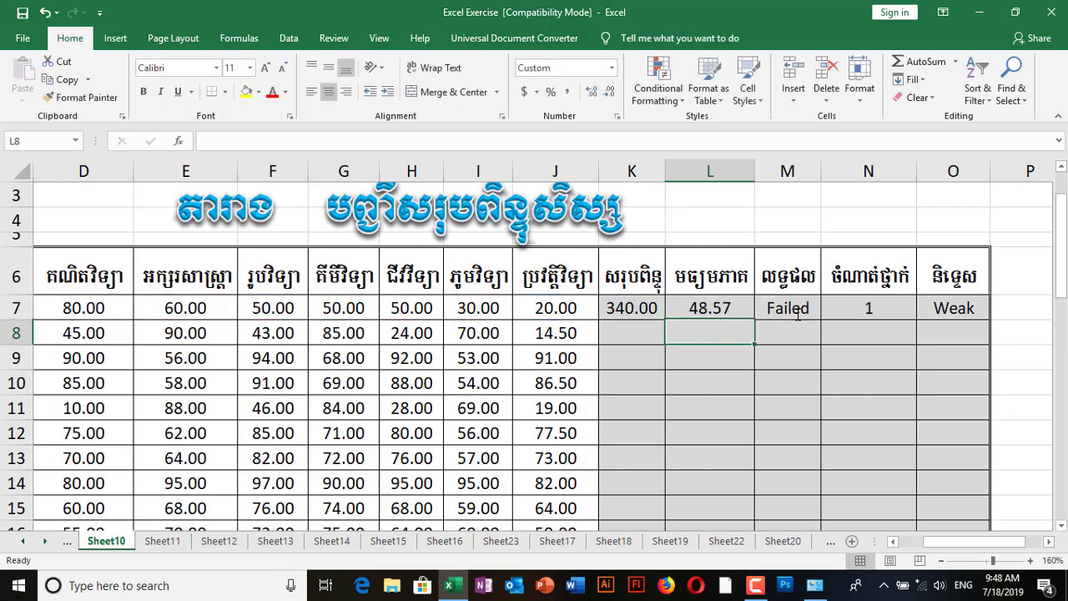
pyautogui.click(704, 305)
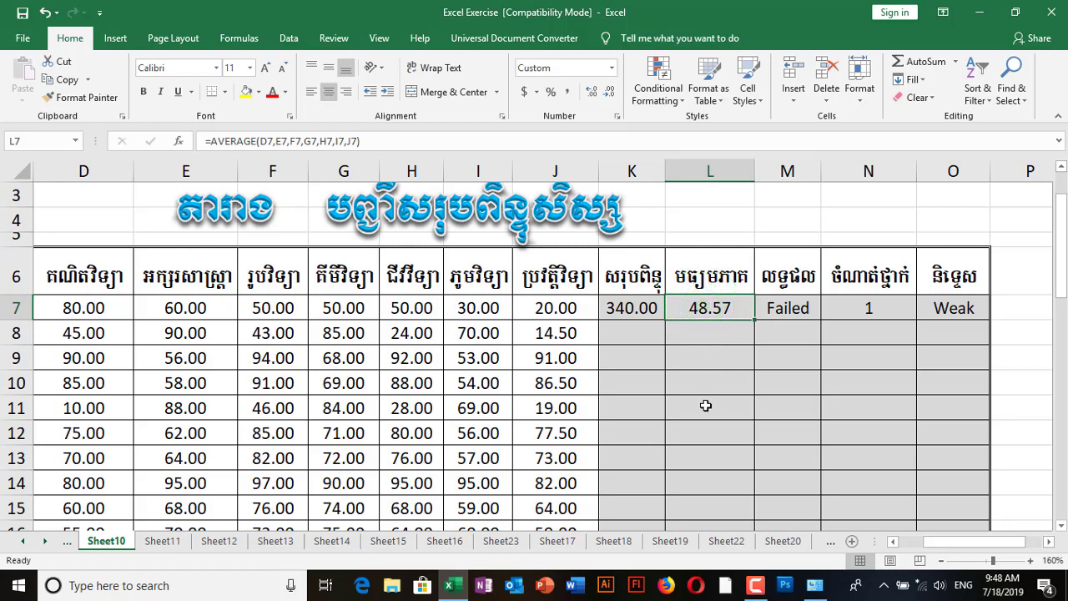
# Fill the total and average formulas from K7:L7 down through row 26 for all students.
pyautogui.scroll(-1, 705, 405)
pyautogui.click(638, 242)
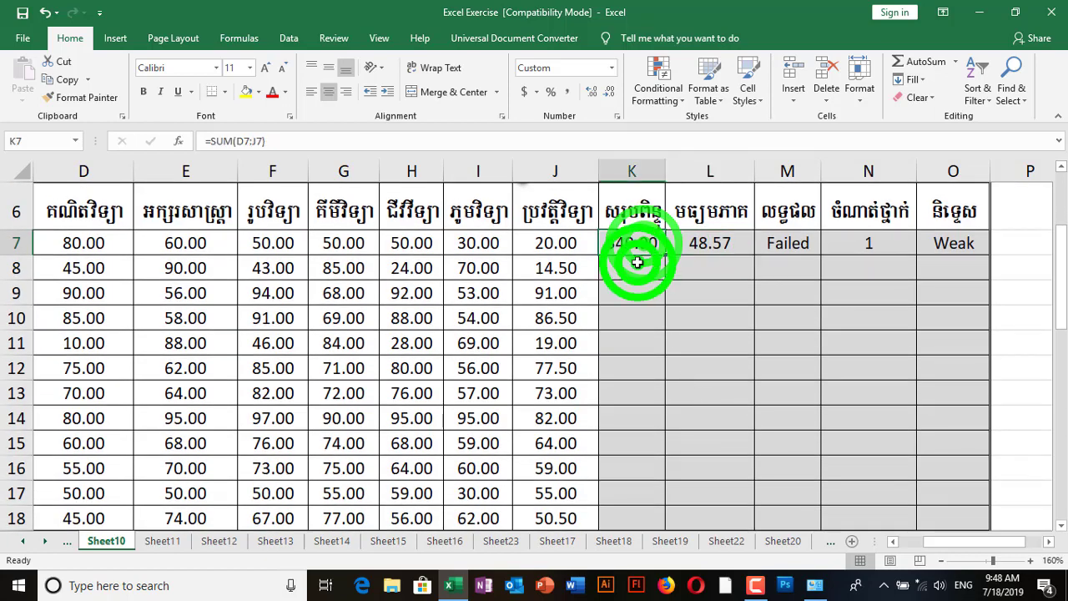
pyautogui.click(637, 265)
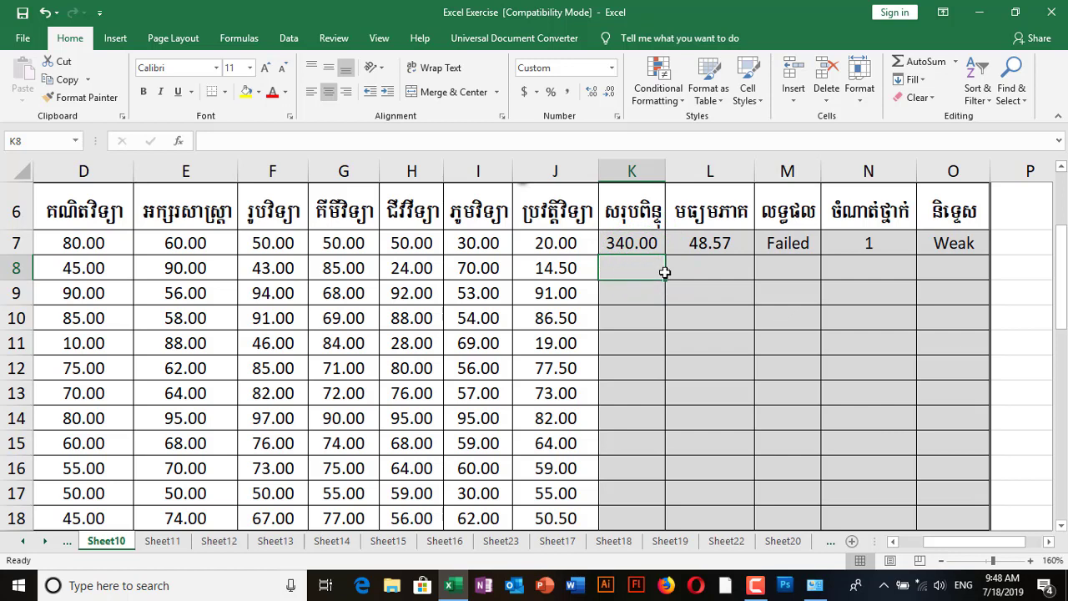
pyautogui.click(708, 268)
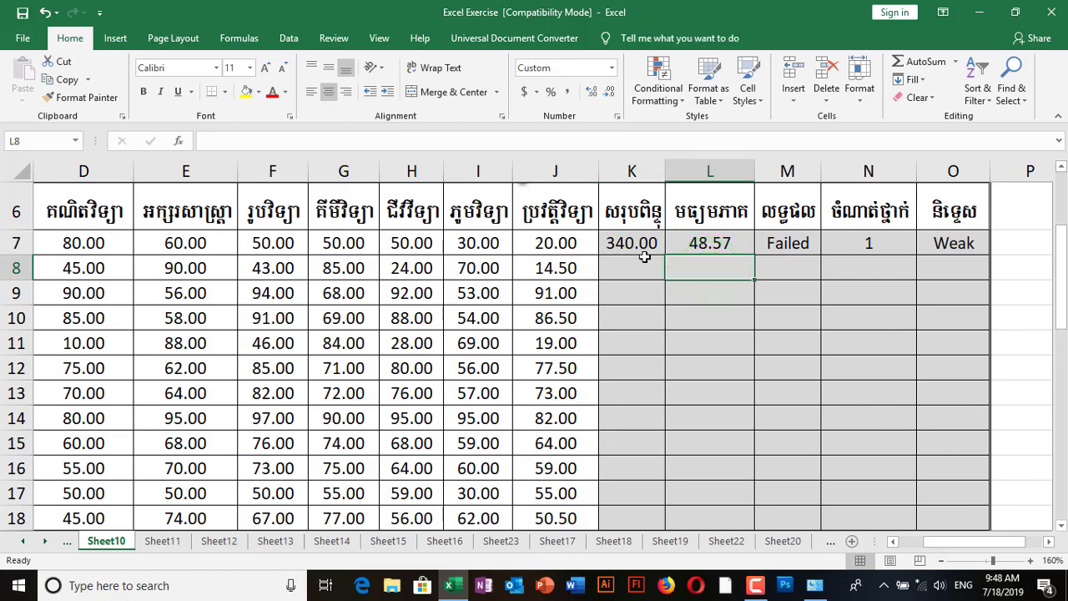
pyautogui.moveTo(632, 243); pyautogui.dragTo(713, 245)
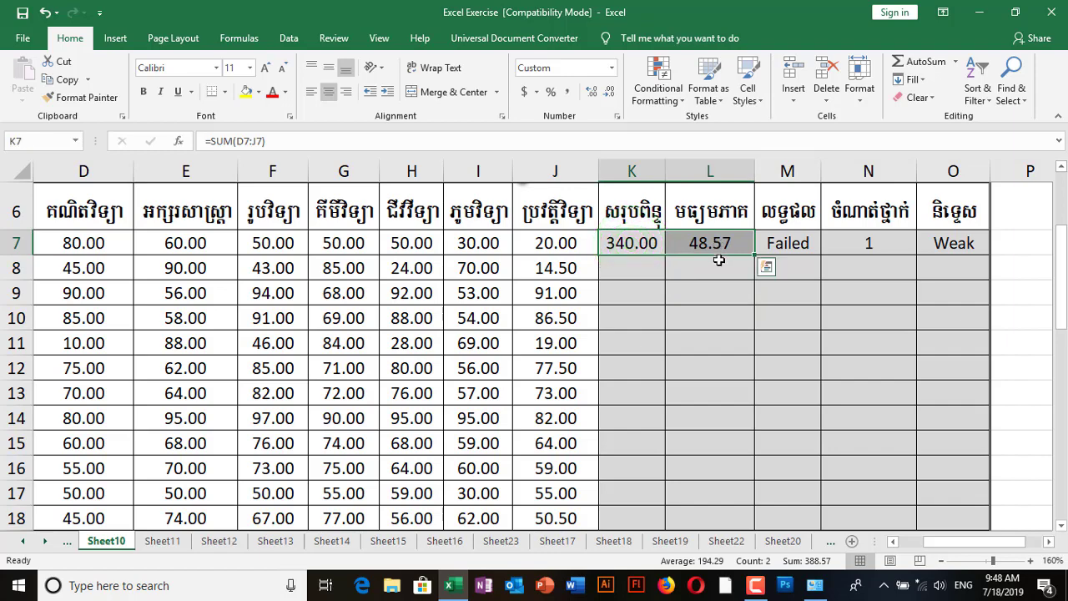
pyautogui.moveTo(756, 252); pyautogui.dragTo(747, 475)
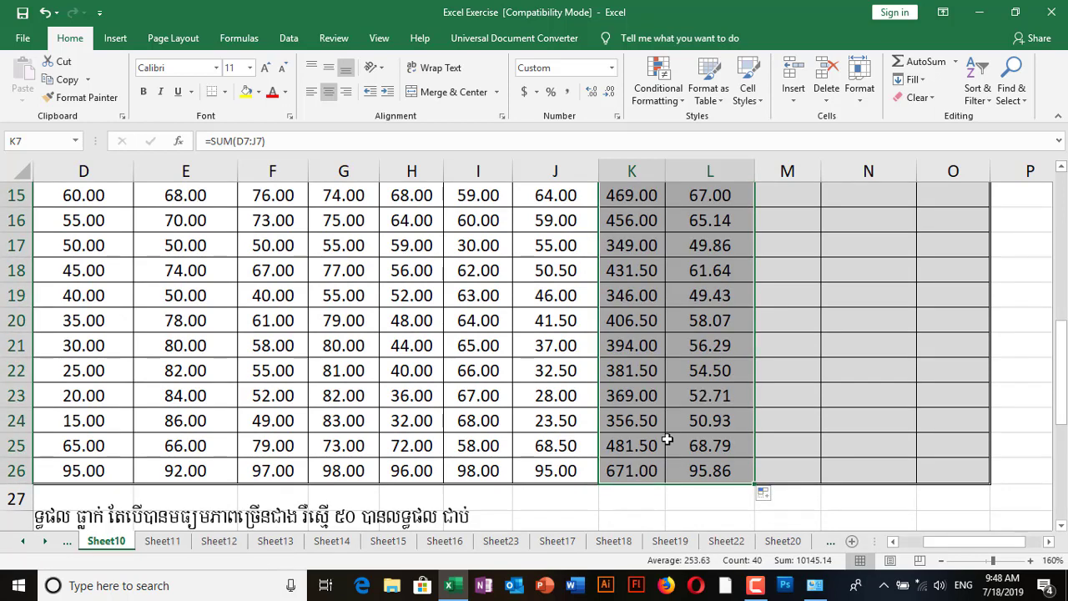
# Fill the total formula from K7 alone down through K26 and return to the table's first row.
pyautogui.scroll(3, 667, 440)
pyautogui.click(628, 309)
pyautogui.click(644, 251)
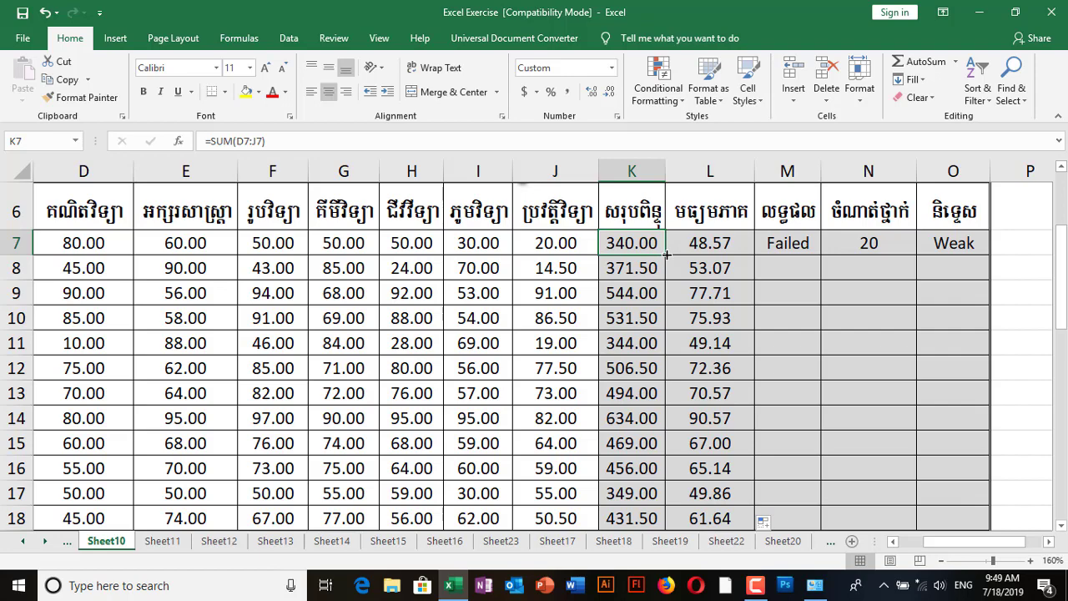
pyautogui.moveTo(667, 255); pyautogui.dragTo(654, 476)
pyautogui.scroll(4, 758, 402)
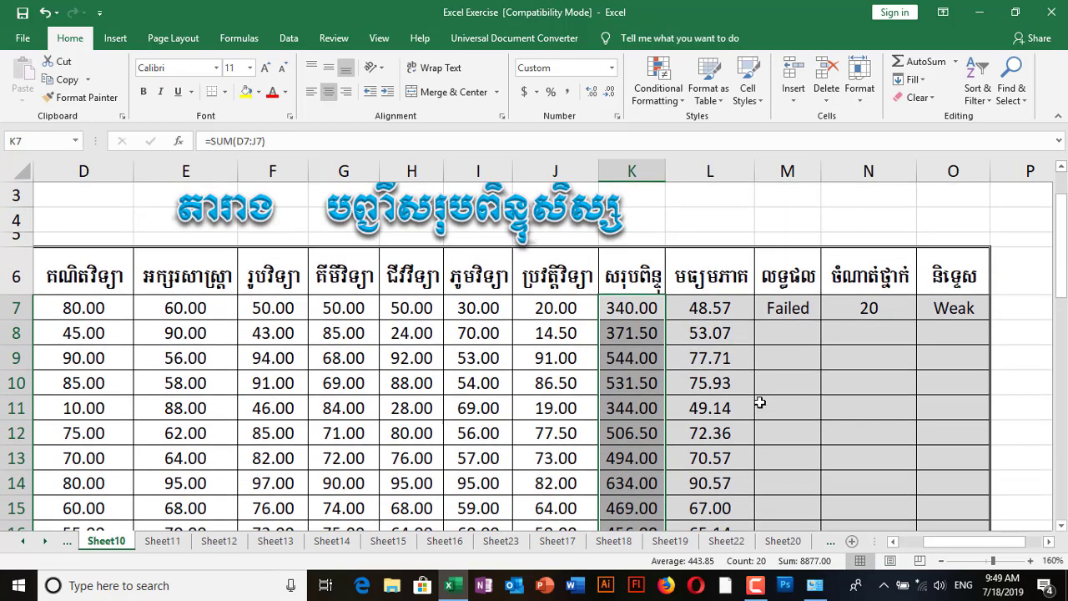
# Start rewriting the first student's result formula in M7 as =IF(L7<50,"Failed", with the average as the tested value.
pyautogui.click(789, 308)
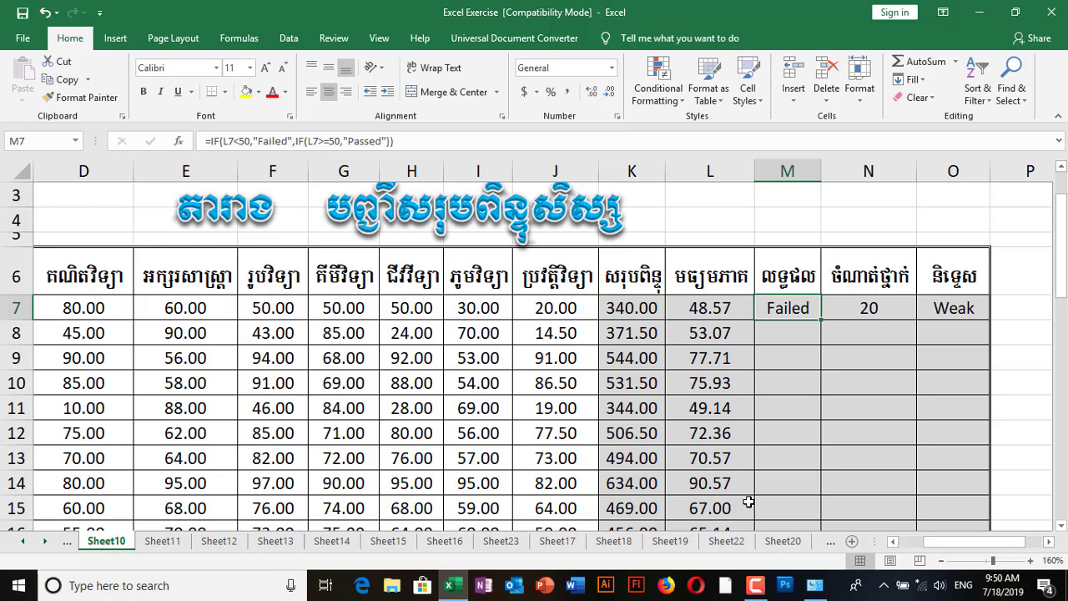
pyautogui.press('F2')
pyautogui.press('Escape')
pyautogui.write('=')
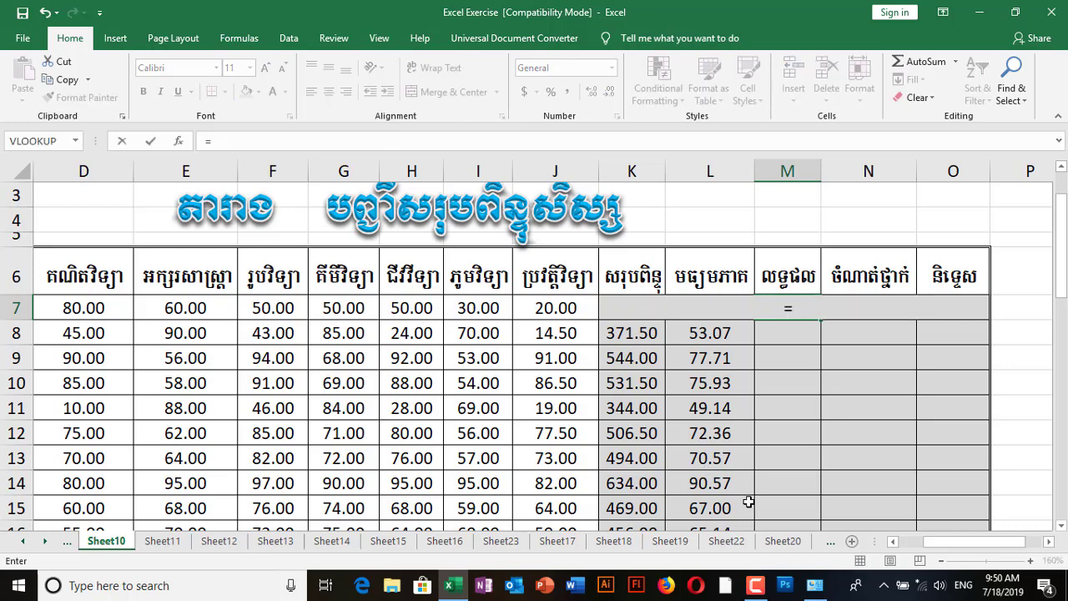
pyautogui.write('if(')
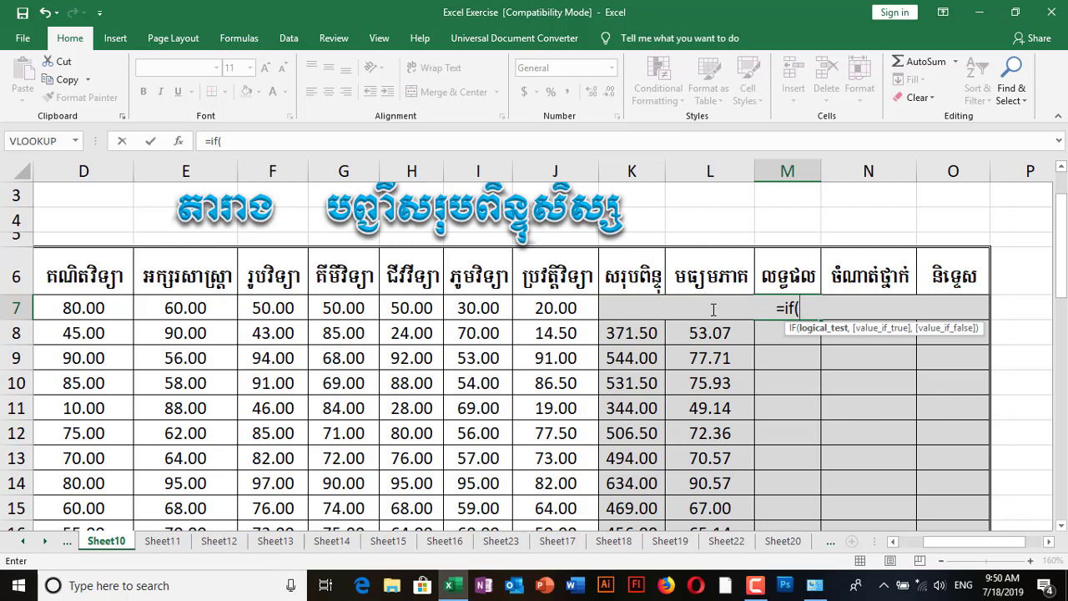
pyautogui.write('L7')
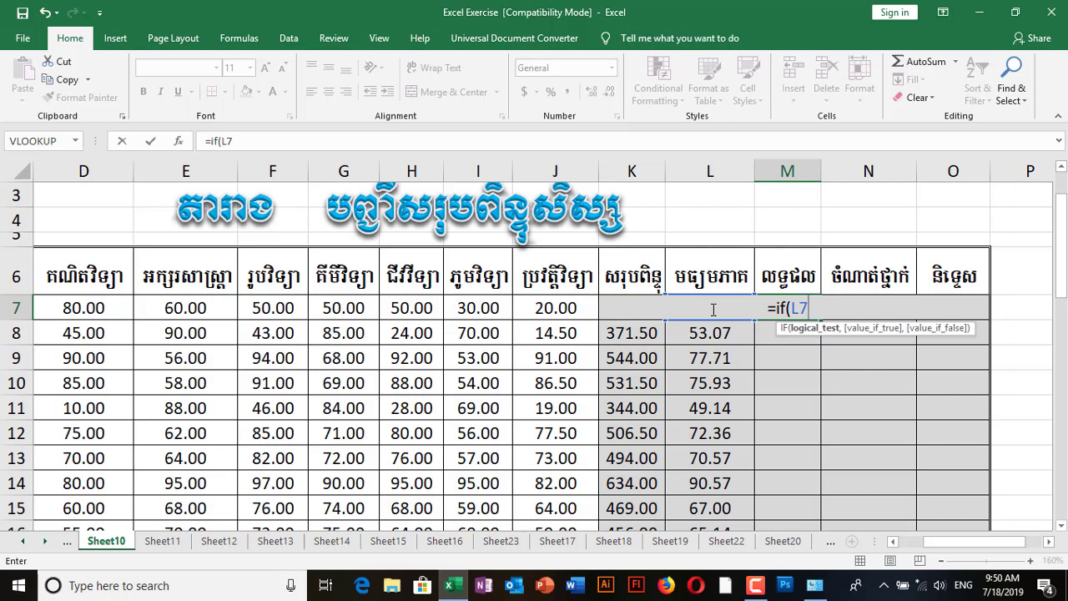
pyautogui.write('<')
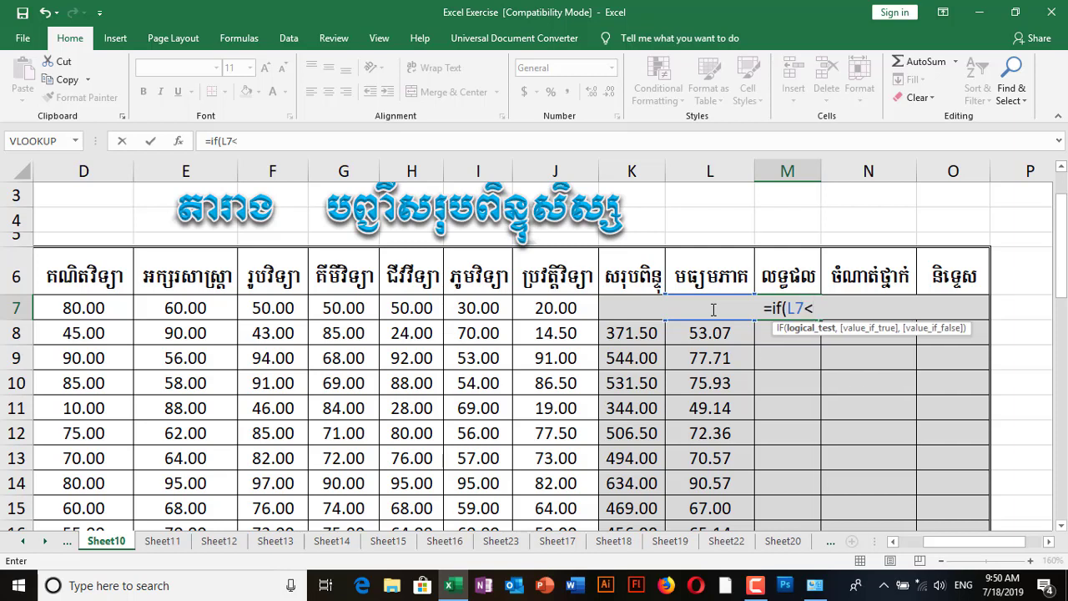
pyautogui.write('50')
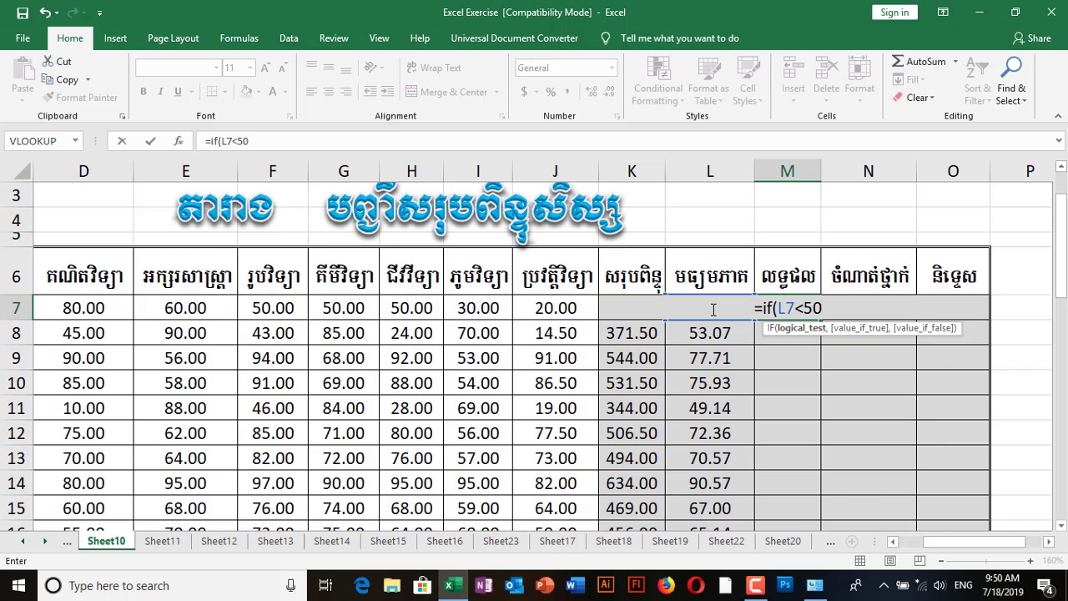
pyautogui.write(',')
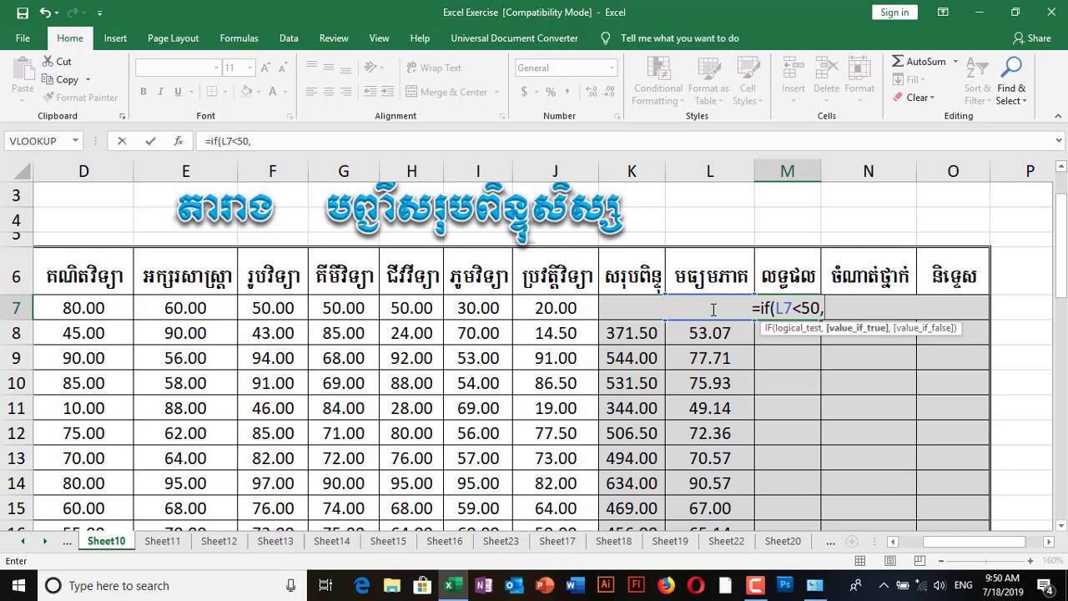
pyautogui.write('"')
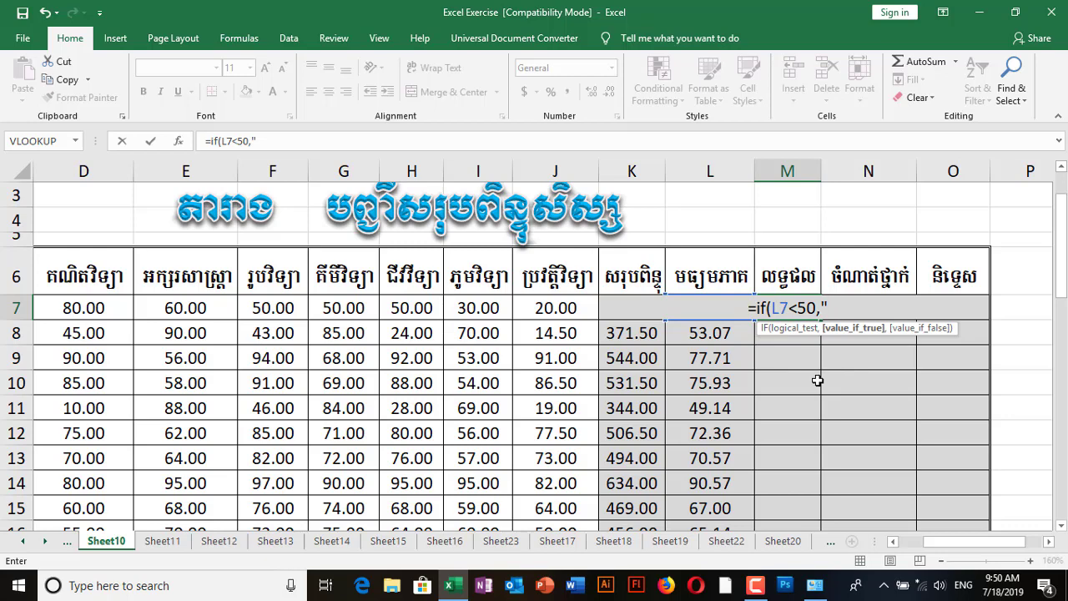
pyautogui.write('Failed"')
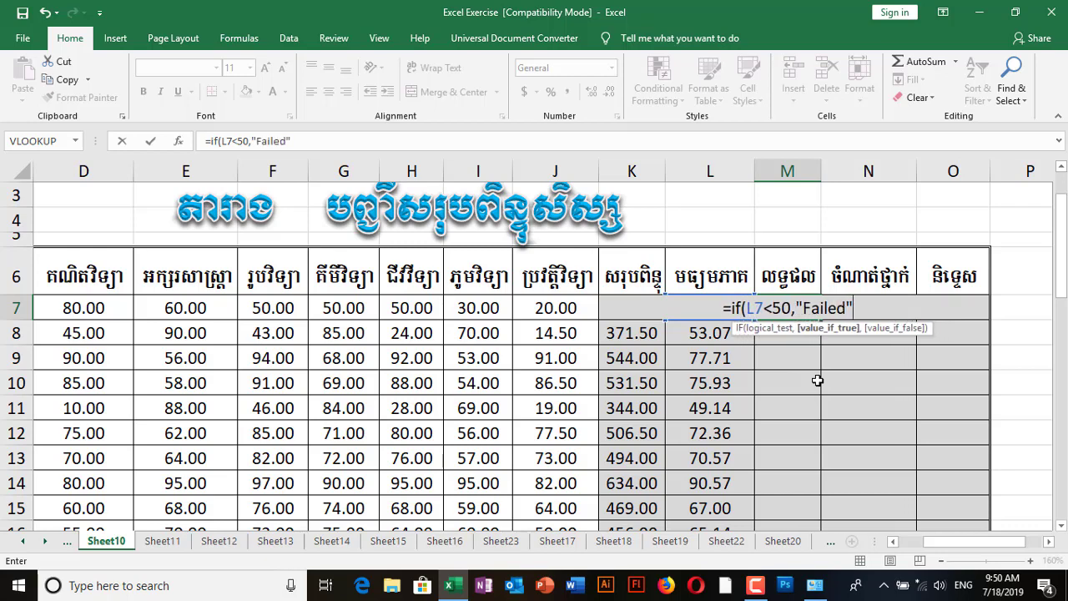
pyautogui.write(',')
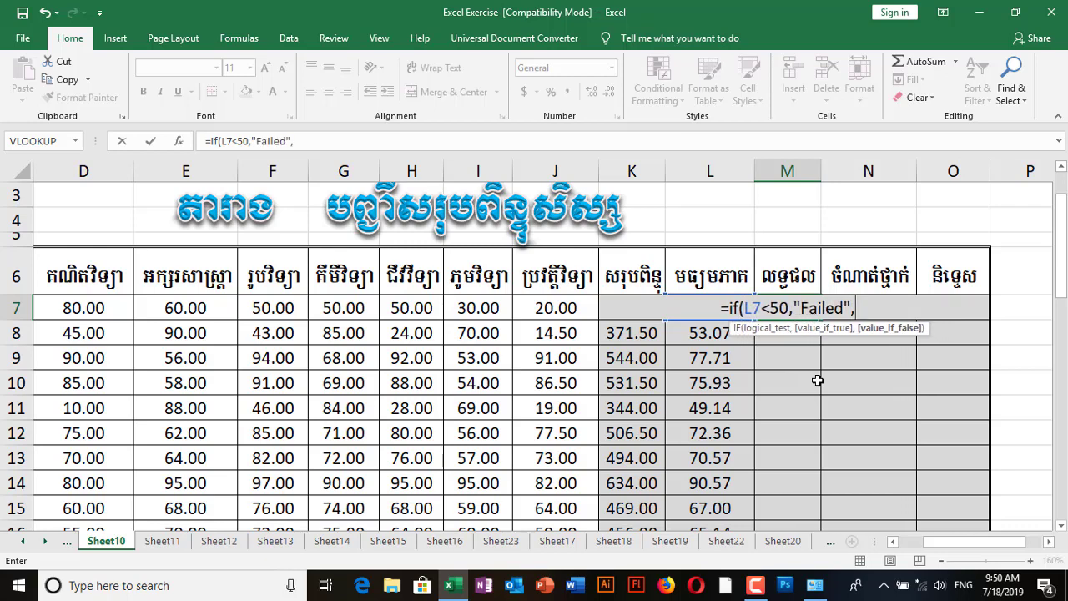
# Complete the M7 result formula with the nested condition IF(L7>=50,"Passed")) and enter it.
pyautogui.write('if(')
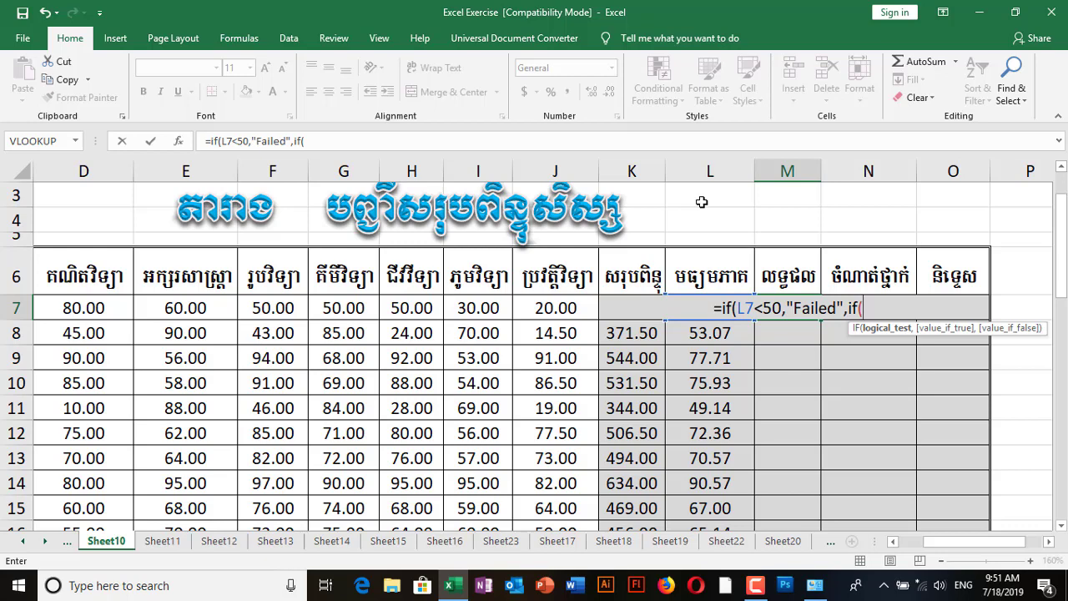
pyautogui.write('L7')
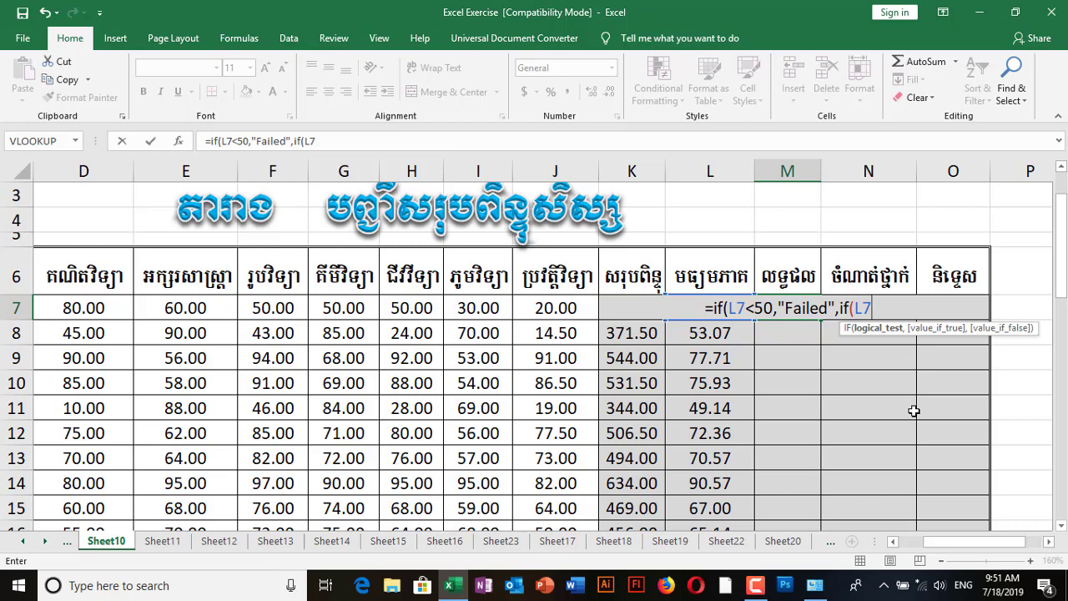
pyautogui.write('>=')
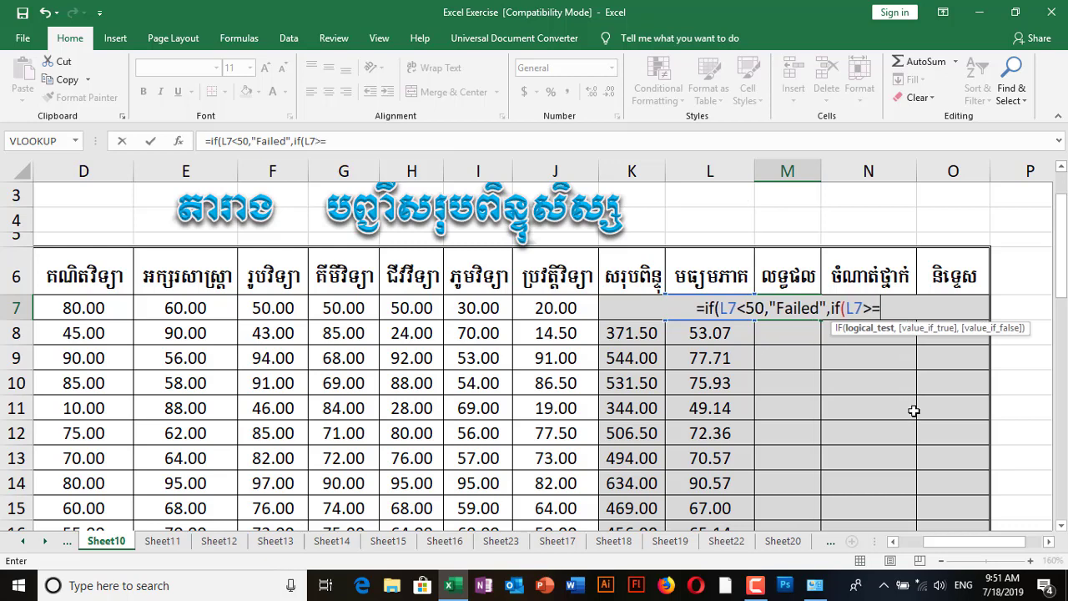
pyautogui.write('50')
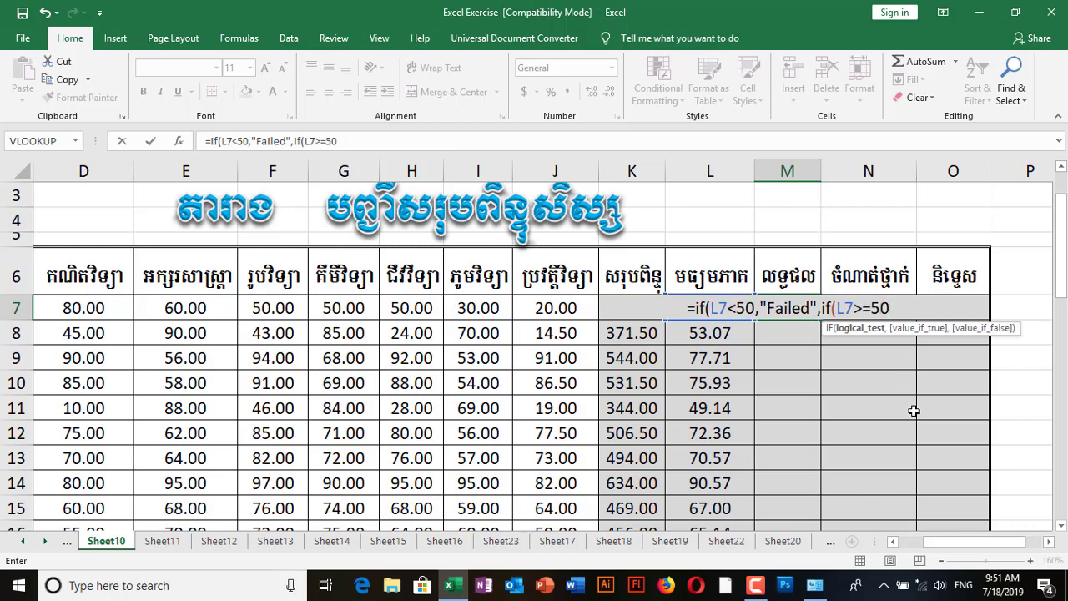
pyautogui.write(',"')
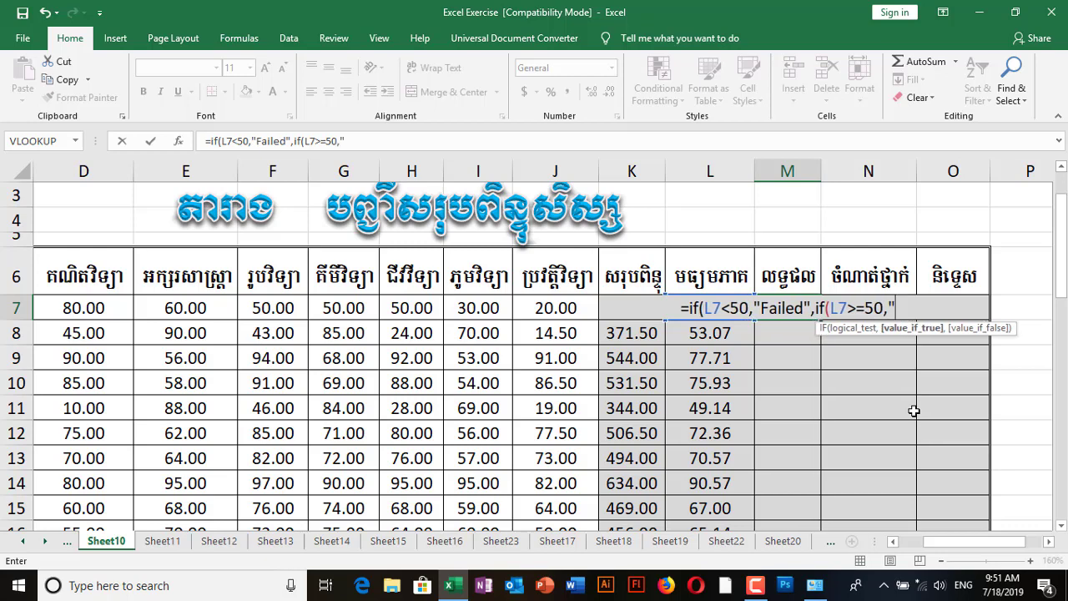
pyautogui.write('Pass')
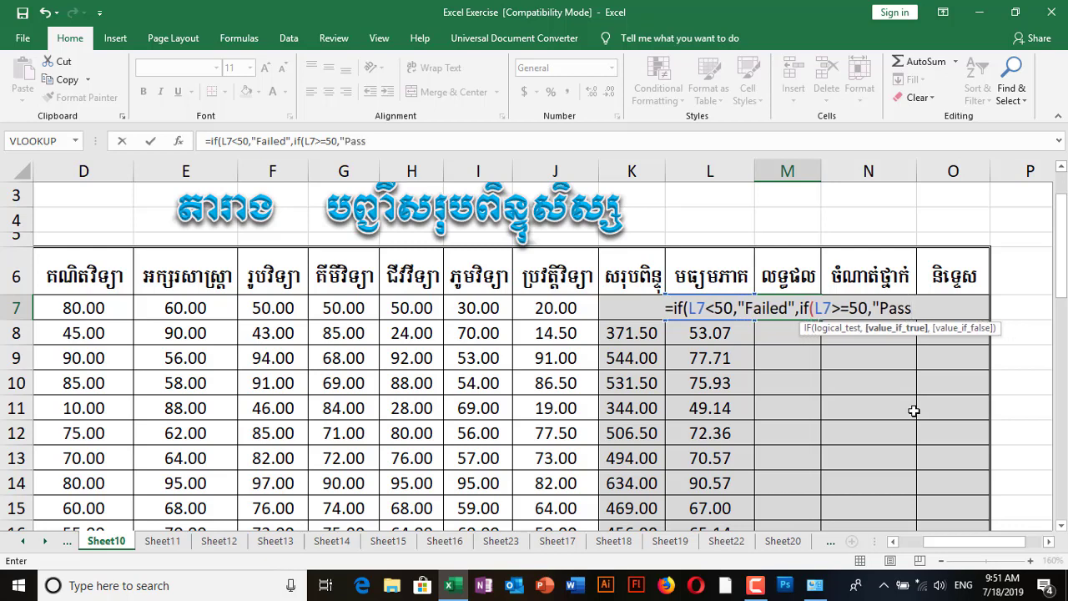
pyautogui.write('ed')
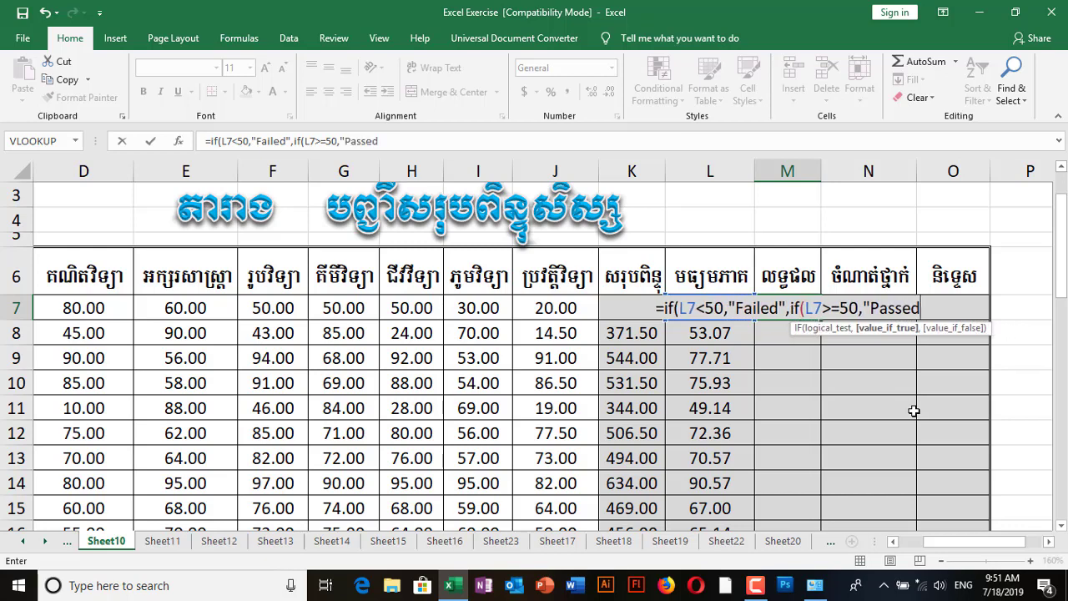
pyautogui.write('"))')
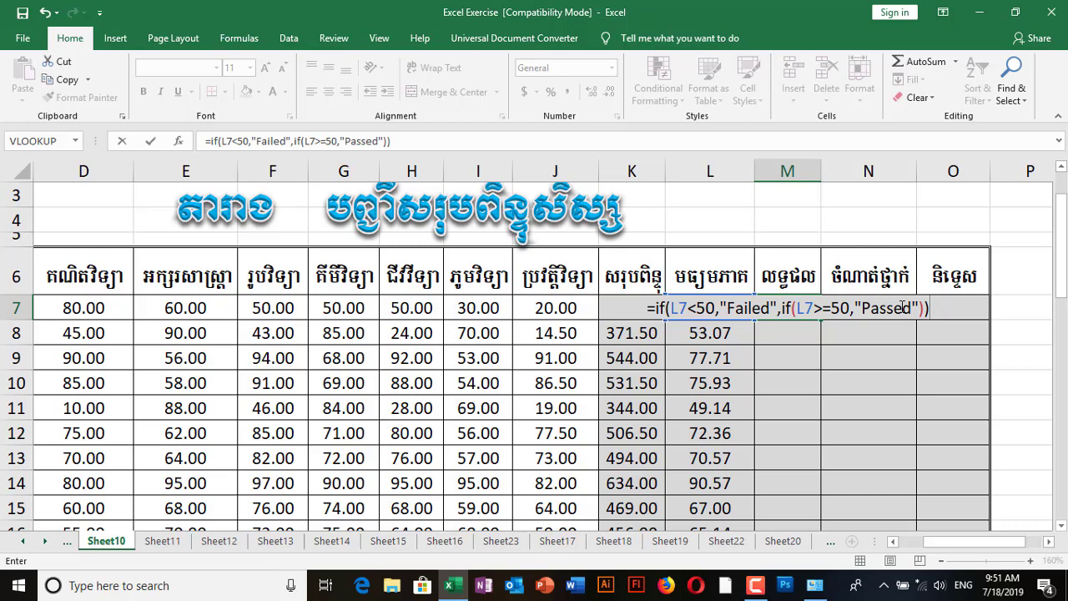
pyautogui.press('Return')
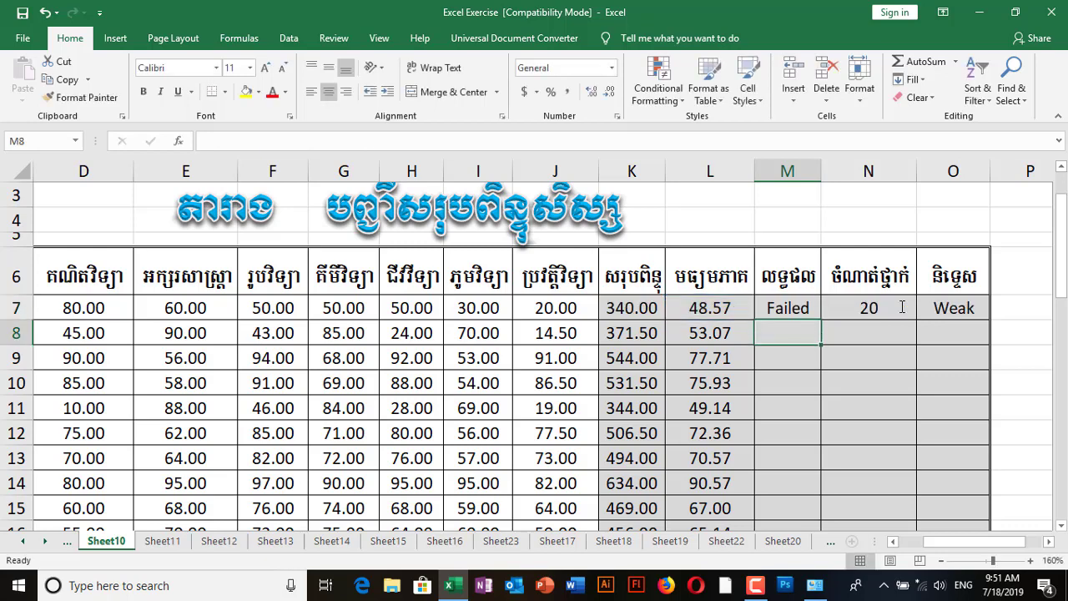
# Fill the result formula from M7 down through M26 for all students and return to the table's first row.
pyautogui.click(787, 308)
pyautogui.scroll(-1, 785, 307)
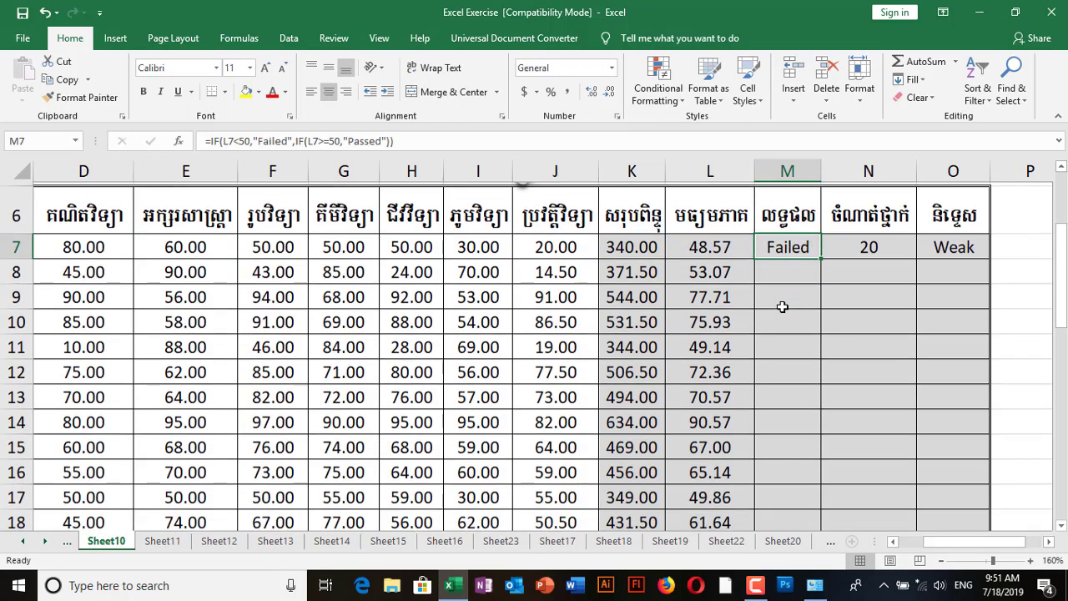
pyautogui.scroll(-1, 818, 242)
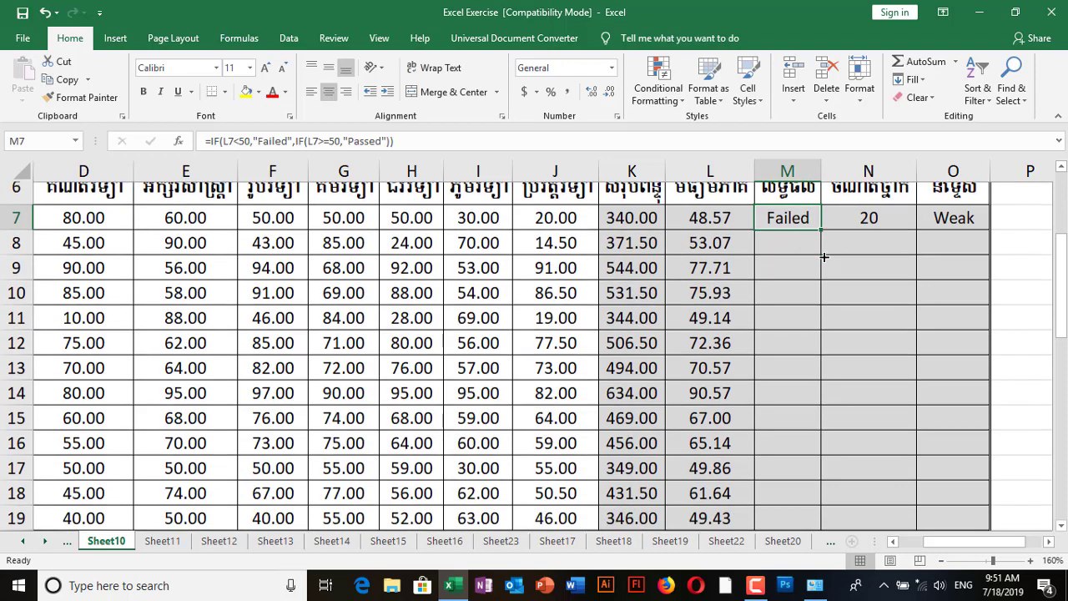
pyautogui.scroll(1, 809, 222)
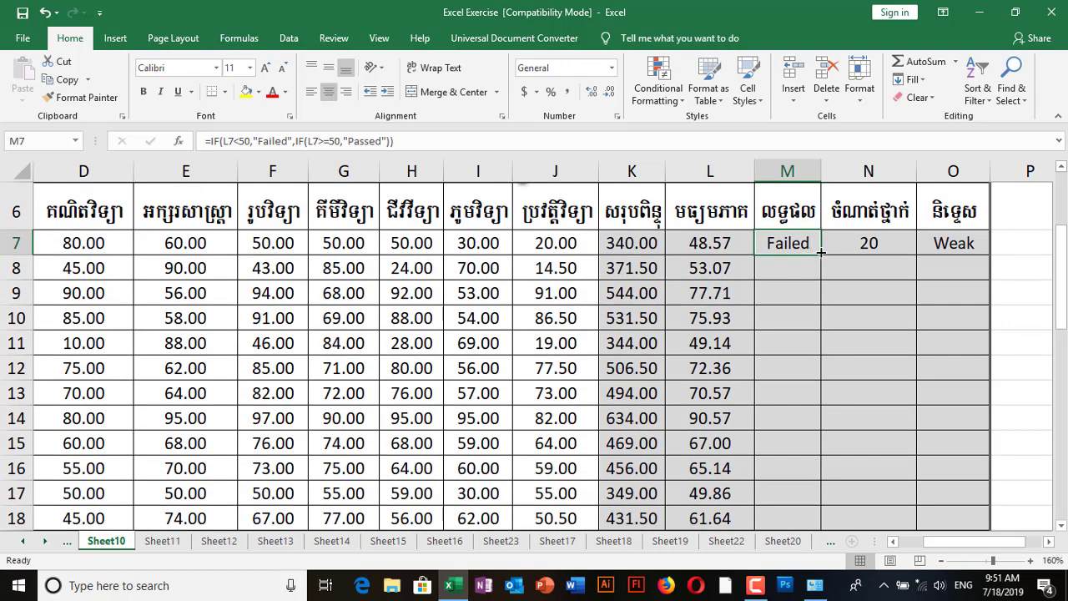
pyautogui.click(787, 267)
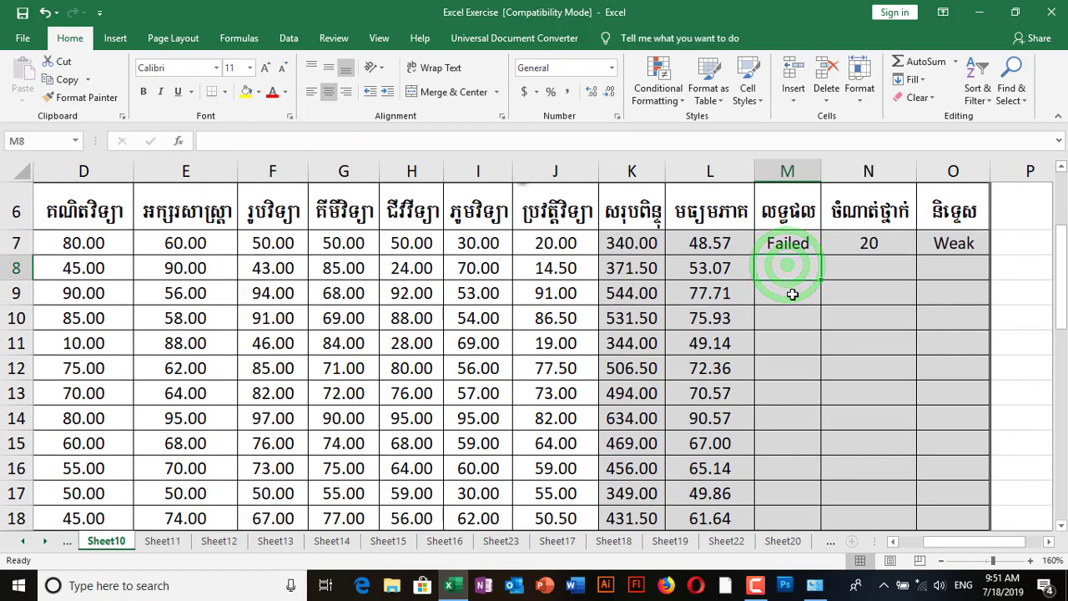
pyautogui.click(792, 294)
pyautogui.click(789, 334)
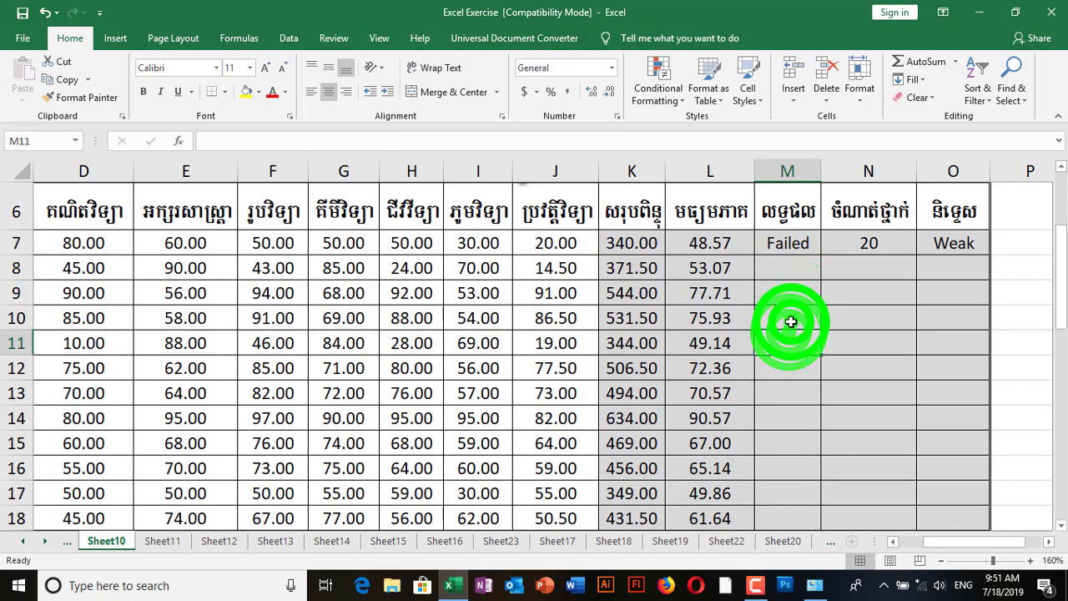
pyautogui.click(793, 309)
pyautogui.click(787, 268)
pyautogui.click(789, 244)
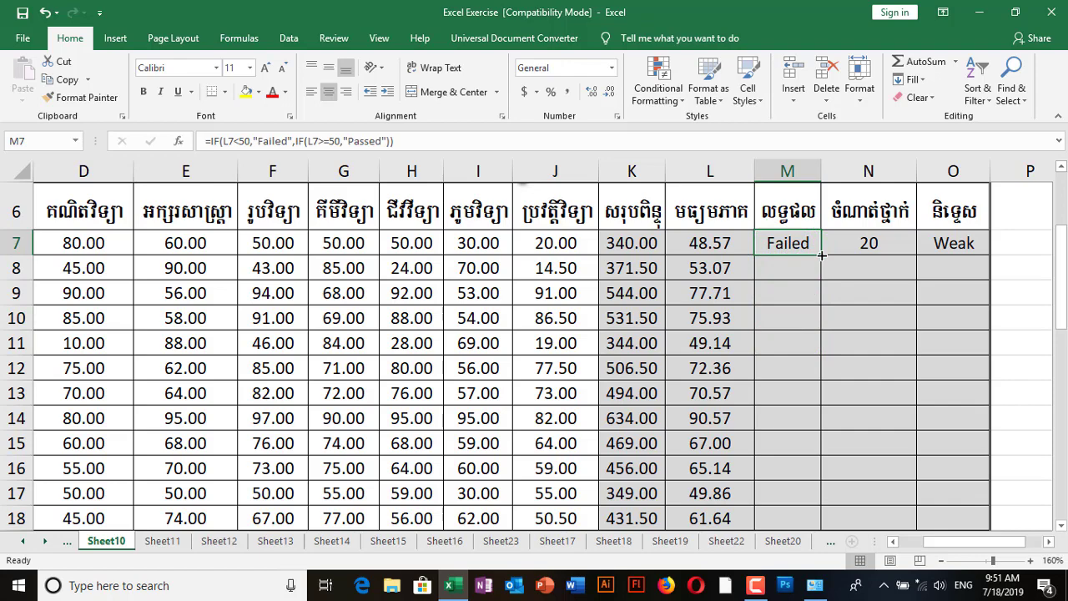
pyautogui.moveTo(822, 256); pyautogui.dragTo(818, 484)
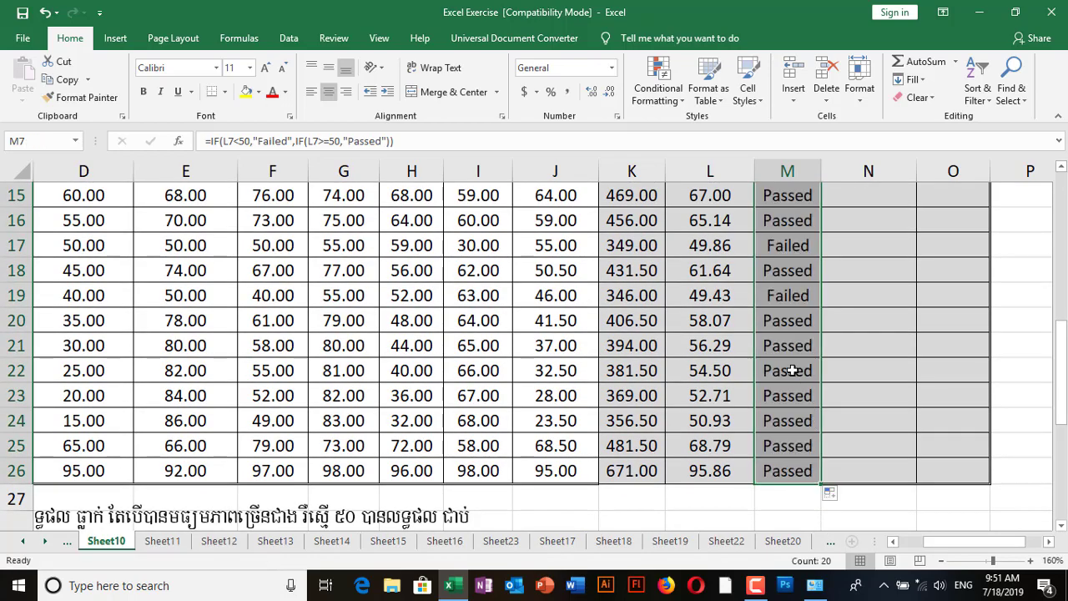
pyautogui.scroll(3, 791, 371)
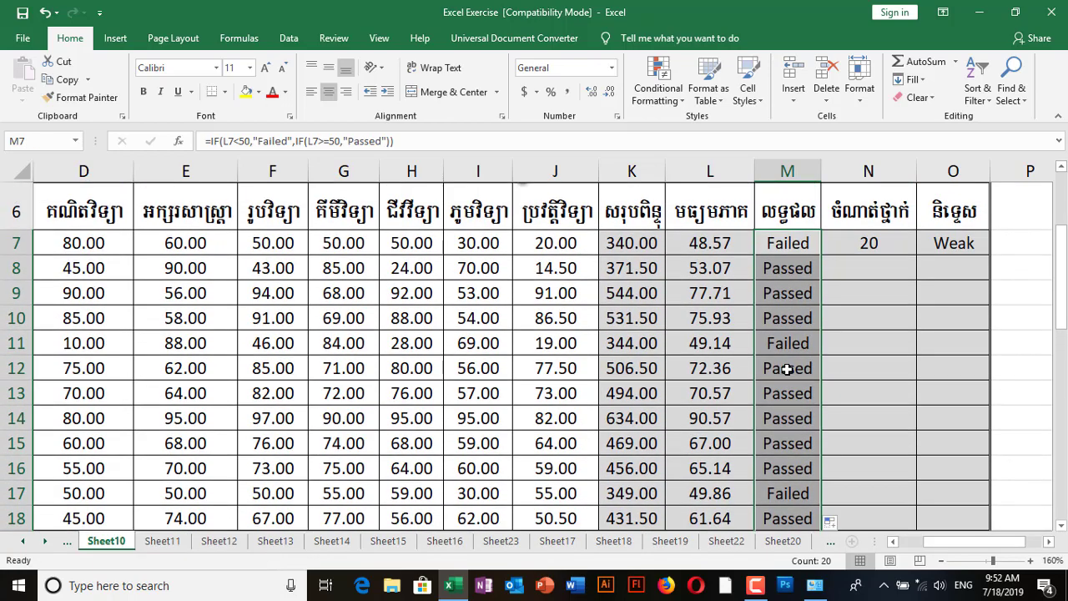
# Start rewriting the first student's class rank formula in N7 as =Rank(L7, with the average as the ranked number.
pyautogui.click(863, 243)
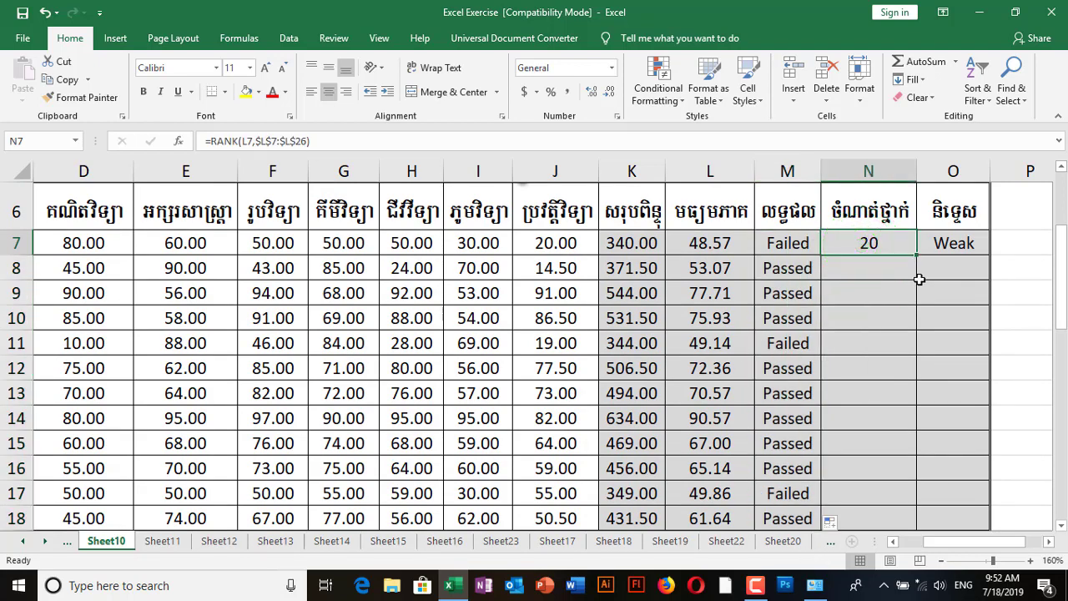
pyautogui.write('=')
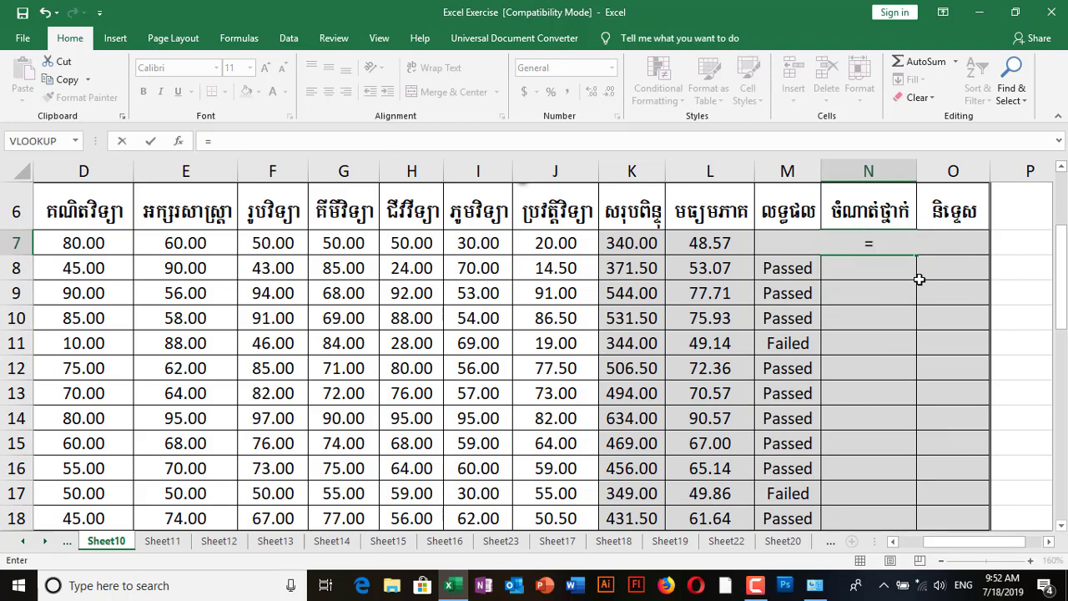
pyautogui.write('Rank')
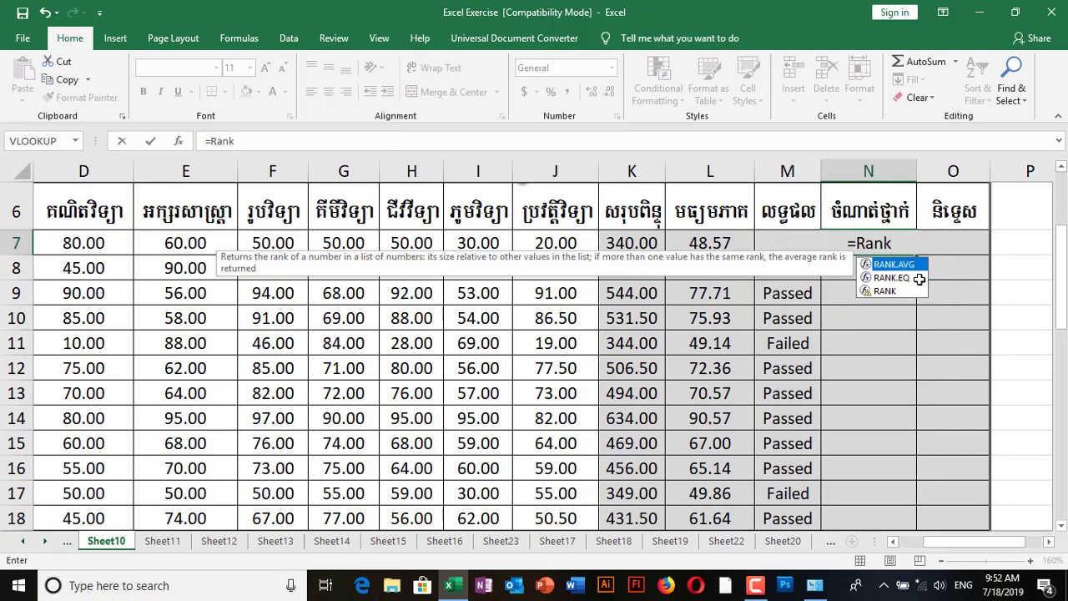
pyautogui.write('(')
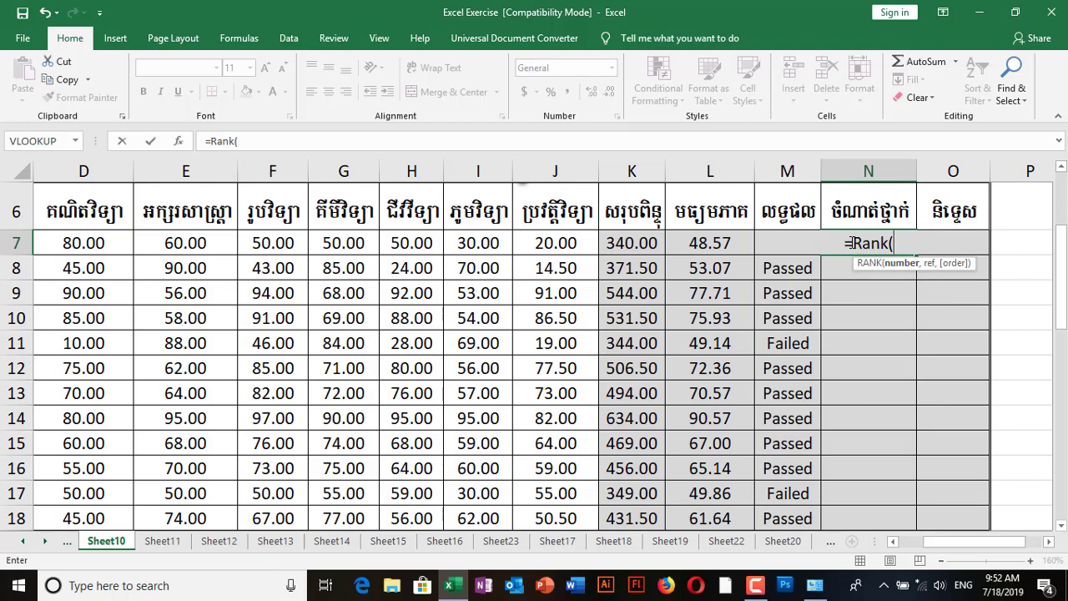
pyautogui.click(721, 243)
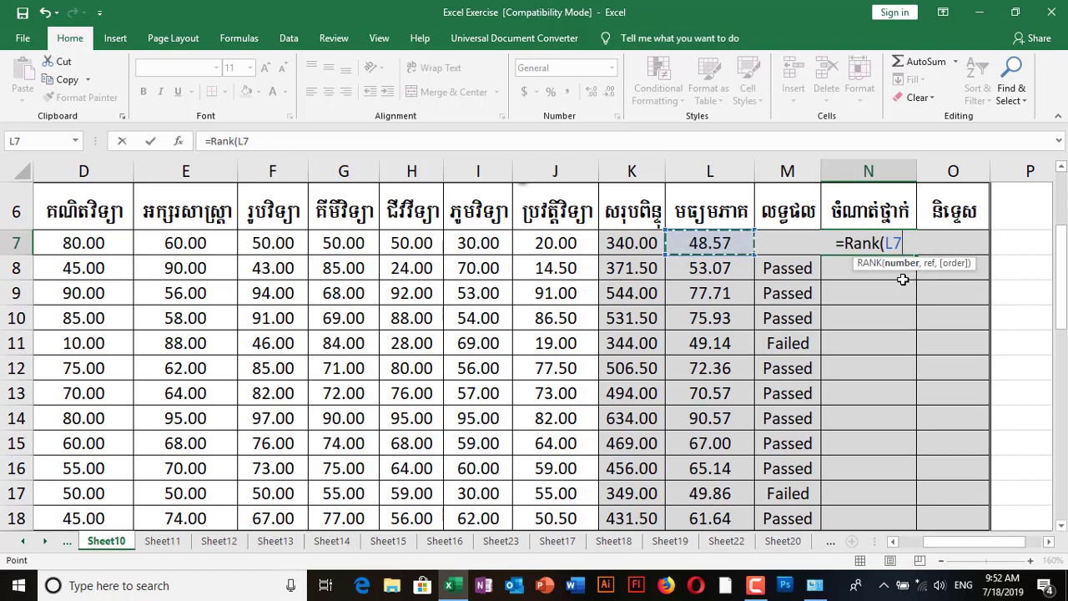
pyautogui.write(',')
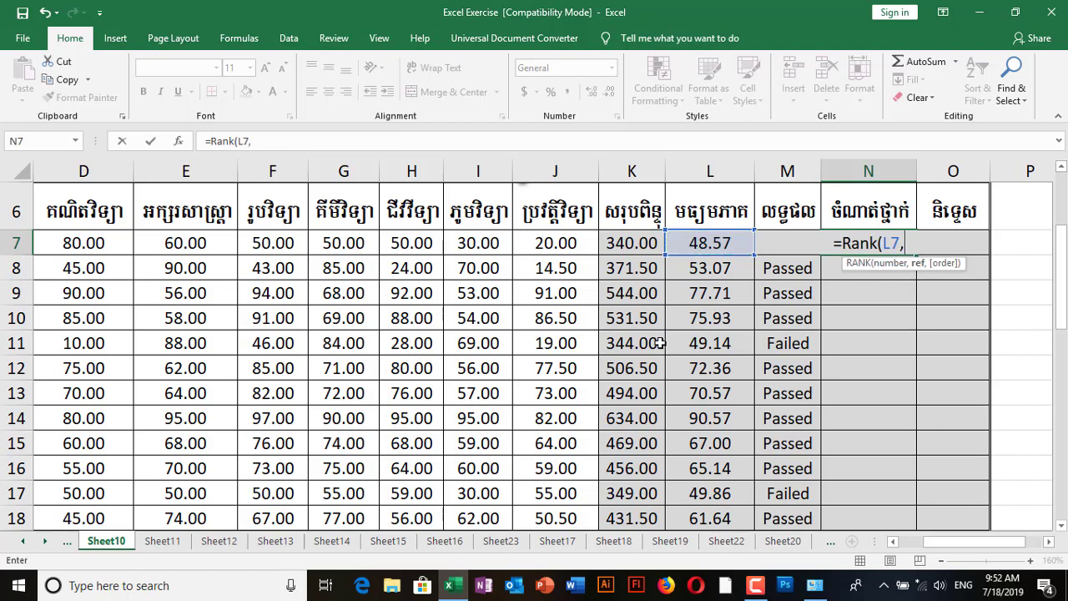
# Complete the N7 rank formula with the absolute reference range $L$7:$L$26 and enter it.
pyautogui.click(716, 244)
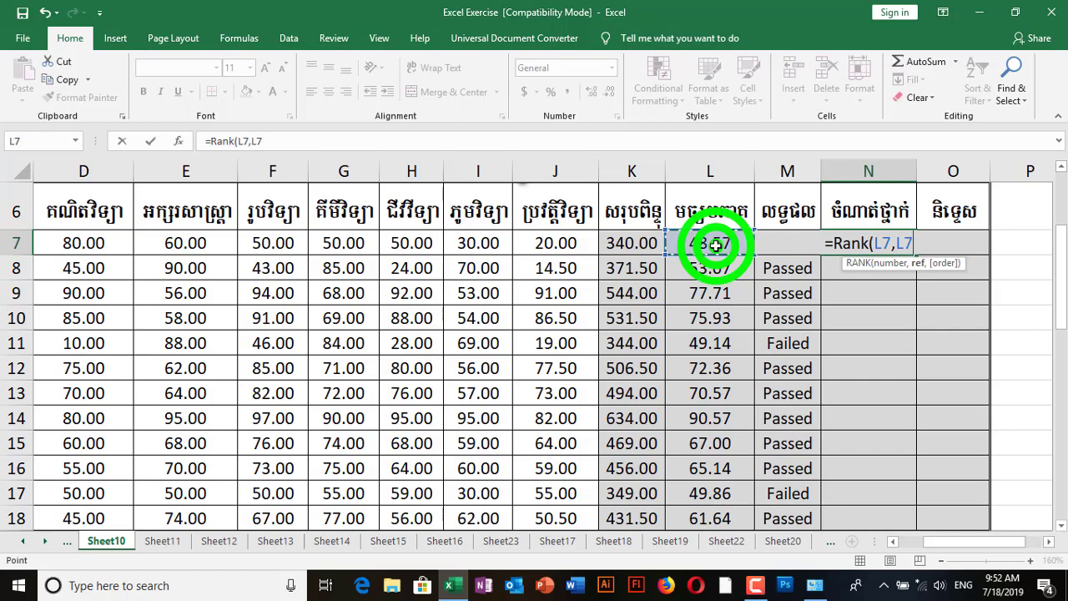
pyautogui.moveTo(716, 244); pyautogui.dragTo(710, 410)
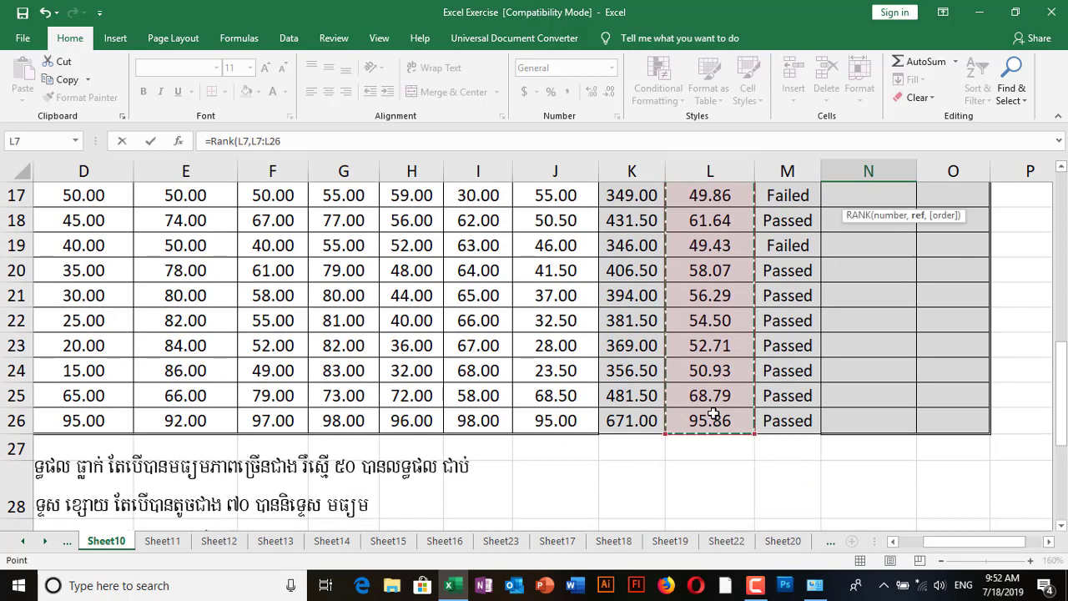
pyautogui.scroll(3, 712, 414)
pyautogui.scroll(2, 712, 414)
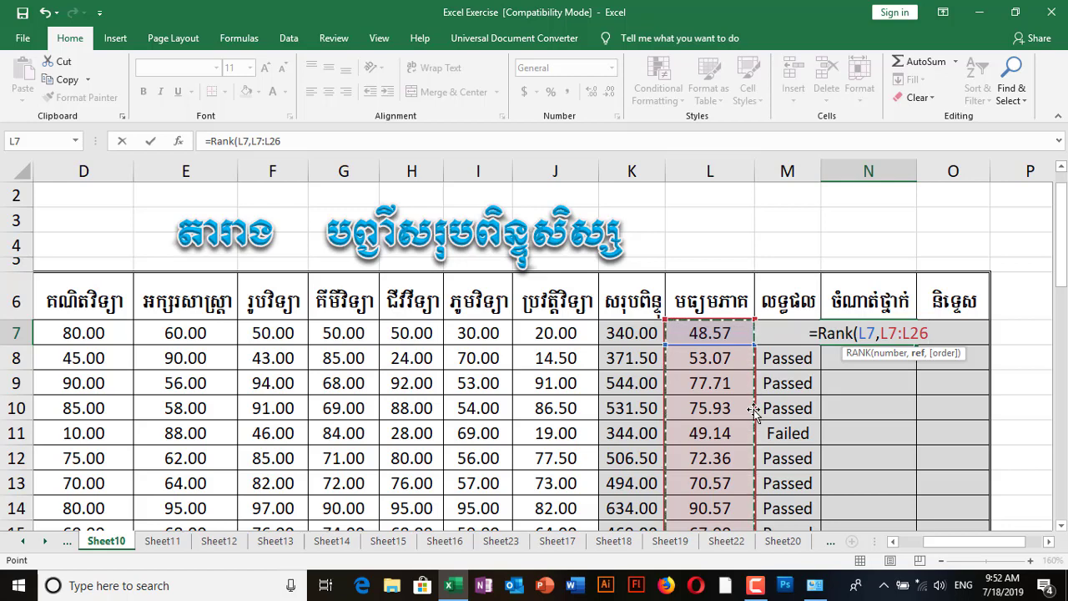
pyautogui.press('F4')
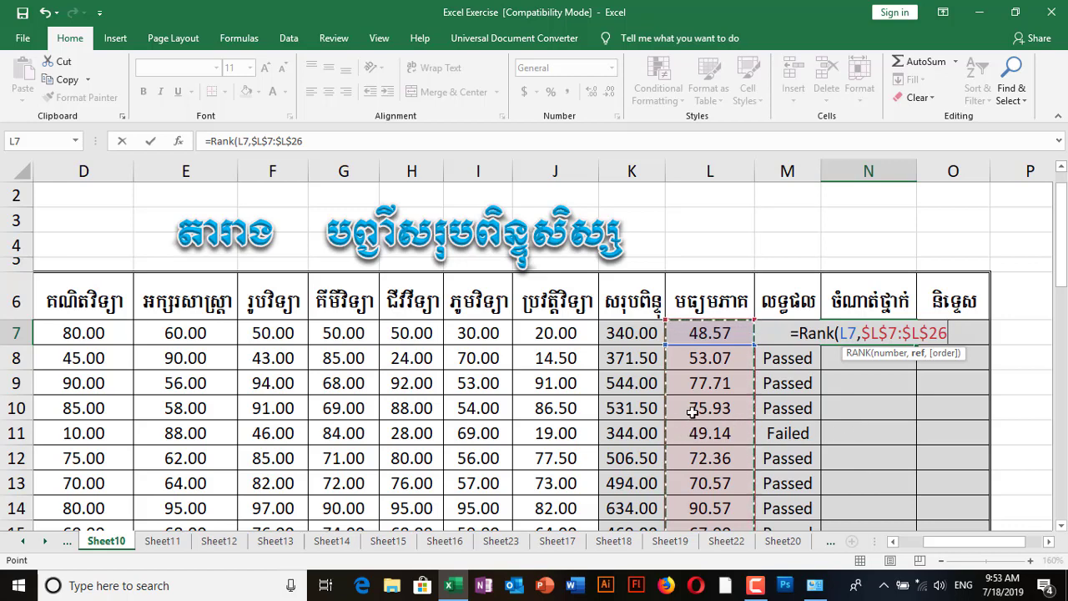
pyautogui.write(')')
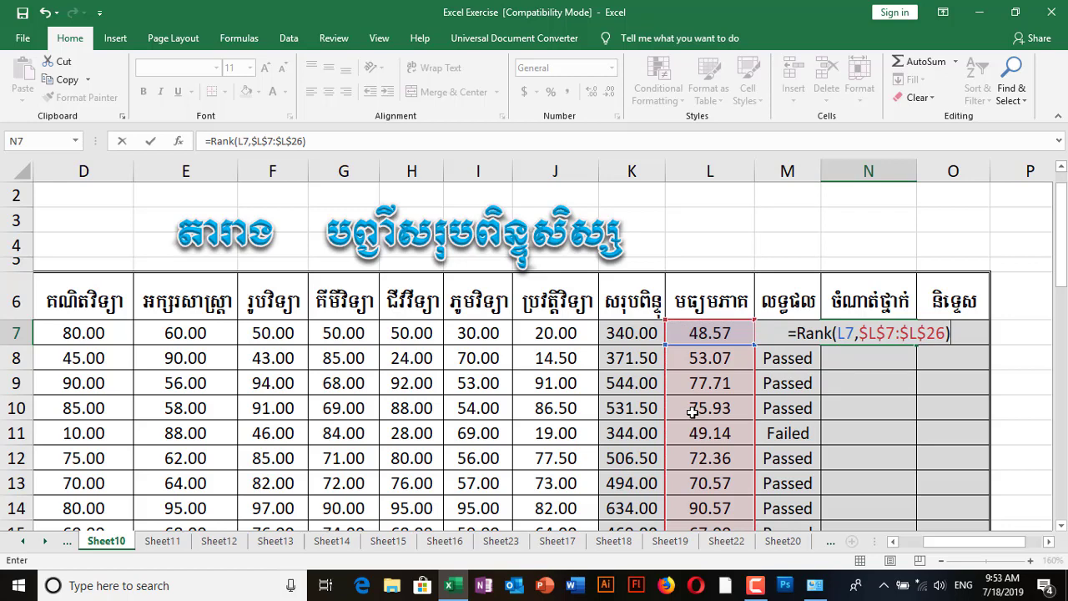
pyautogui.press('Return')
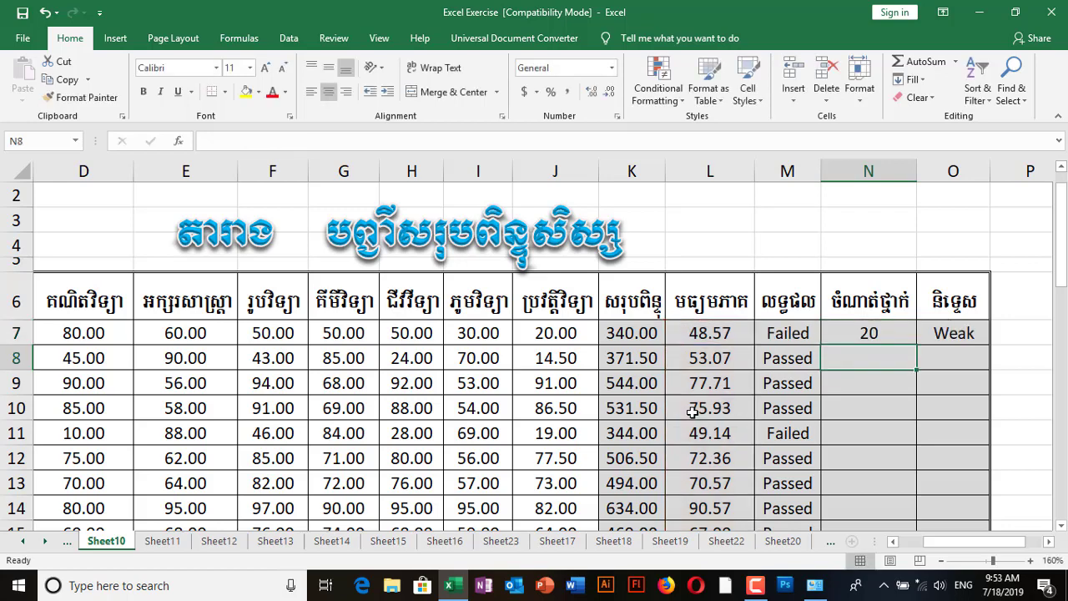
# Fill the rank formula from N7 down through N26 for all students.
pyautogui.click(868, 331)
pyautogui.scroll(-1, 868, 330)
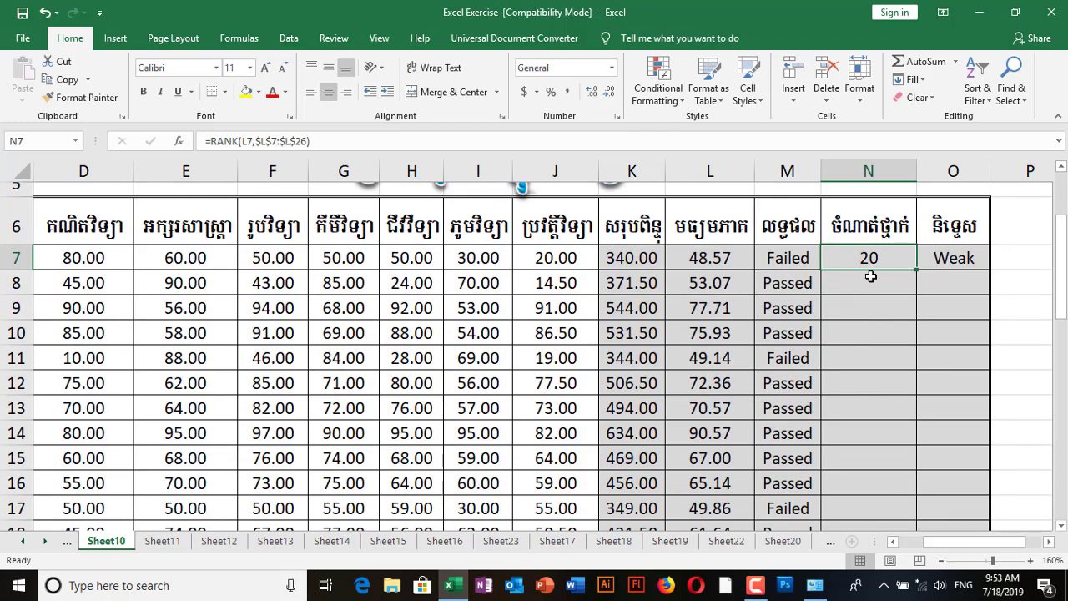
pyautogui.moveTo(917, 270); pyautogui.dragTo(907, 484)
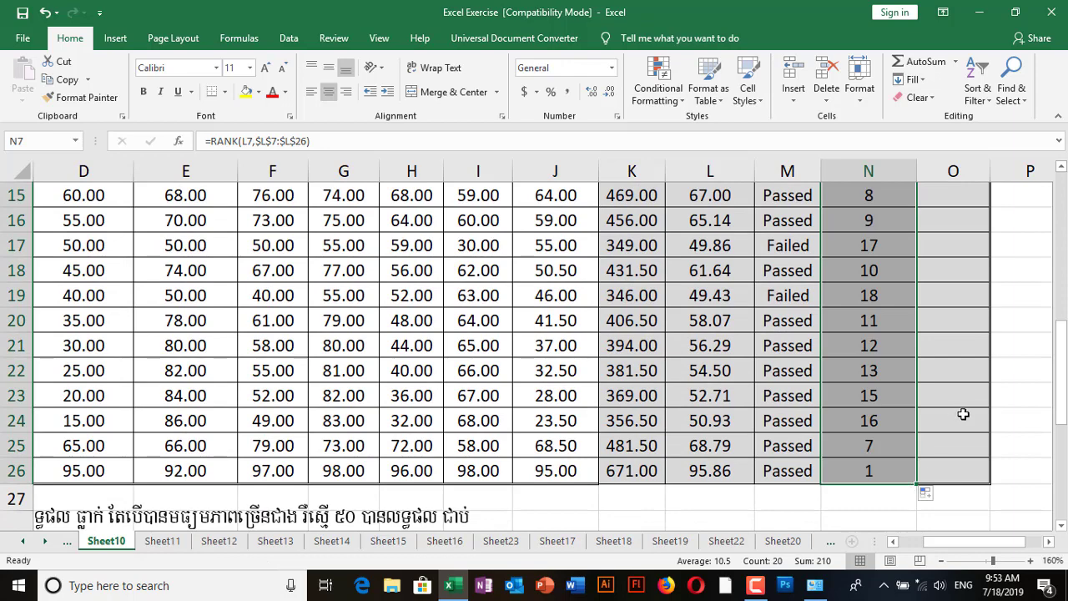
# Examine the ranks in column N, comparing the last student's rank in N26 with the average in L26.
pyautogui.click(865, 472)
pyautogui.scroll(2, 860, 474)
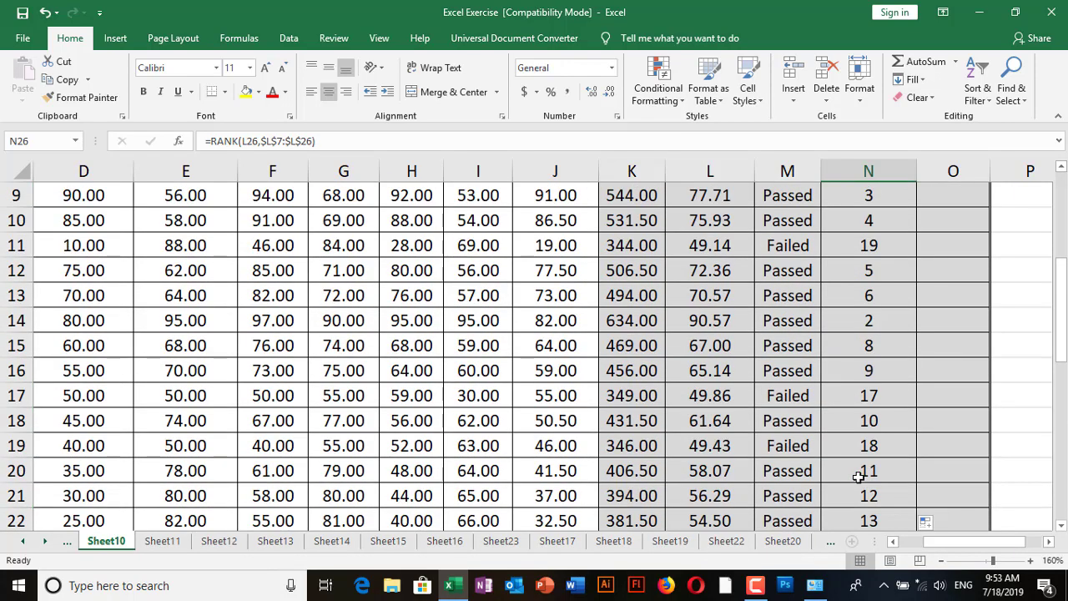
pyautogui.scroll(1, 858, 476)
pyautogui.scroll(-4, 858, 476)
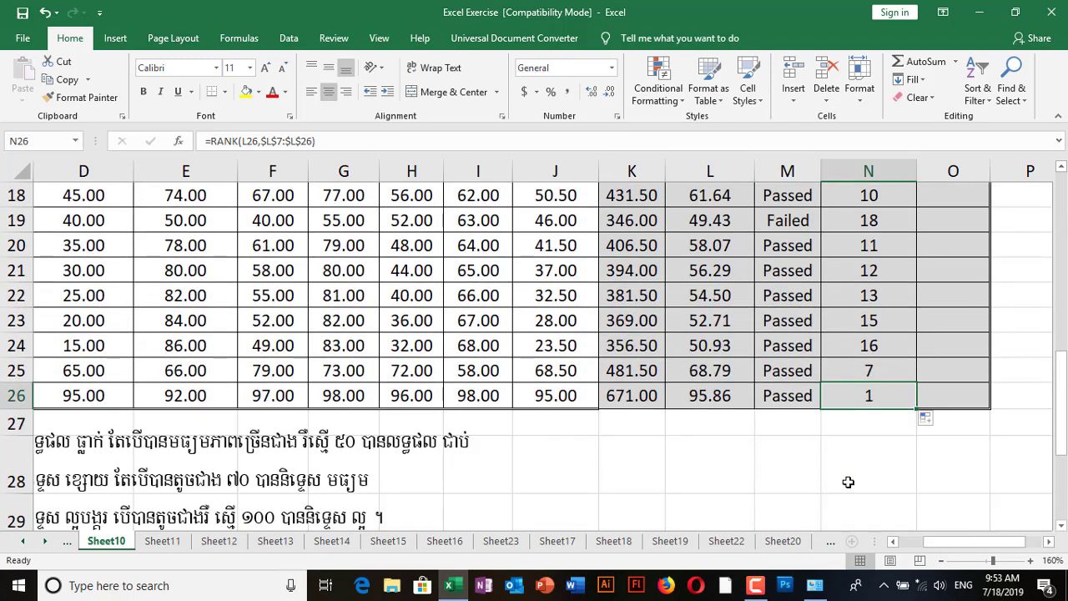
pyautogui.click(699, 397)
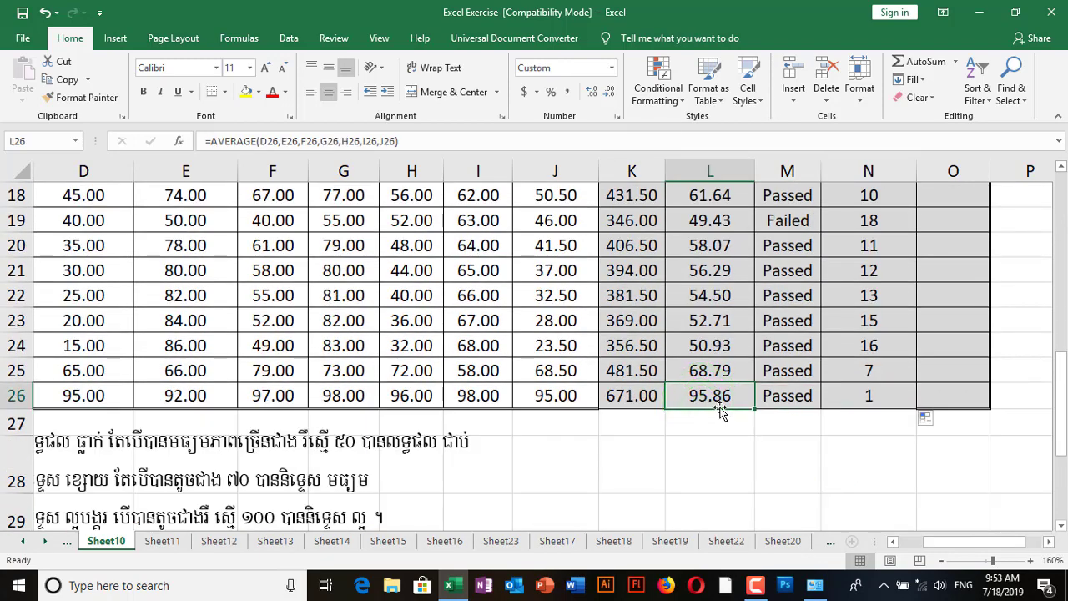
pyautogui.click(887, 397)
pyautogui.scroll(2, 889, 394)
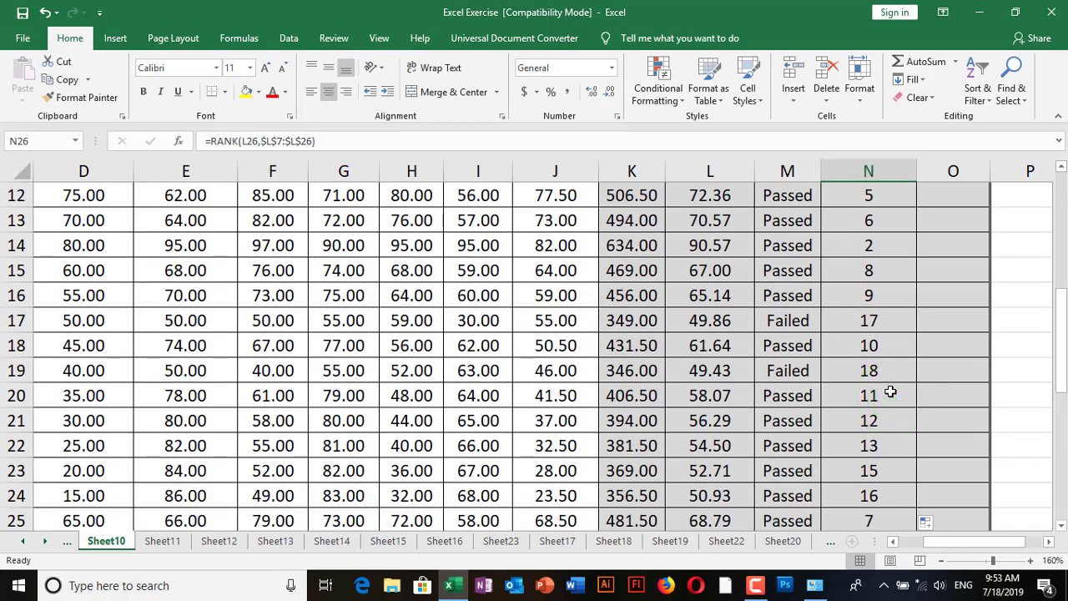
pyautogui.scroll(-2, 891, 391)
pyautogui.click(882, 399)
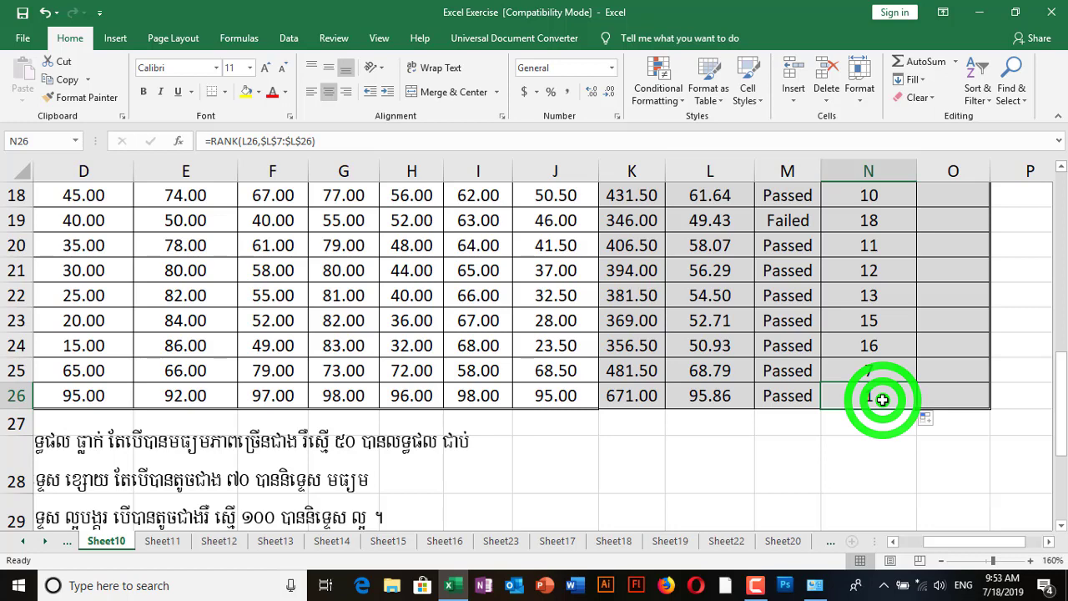
pyautogui.scroll(4, 882, 399)
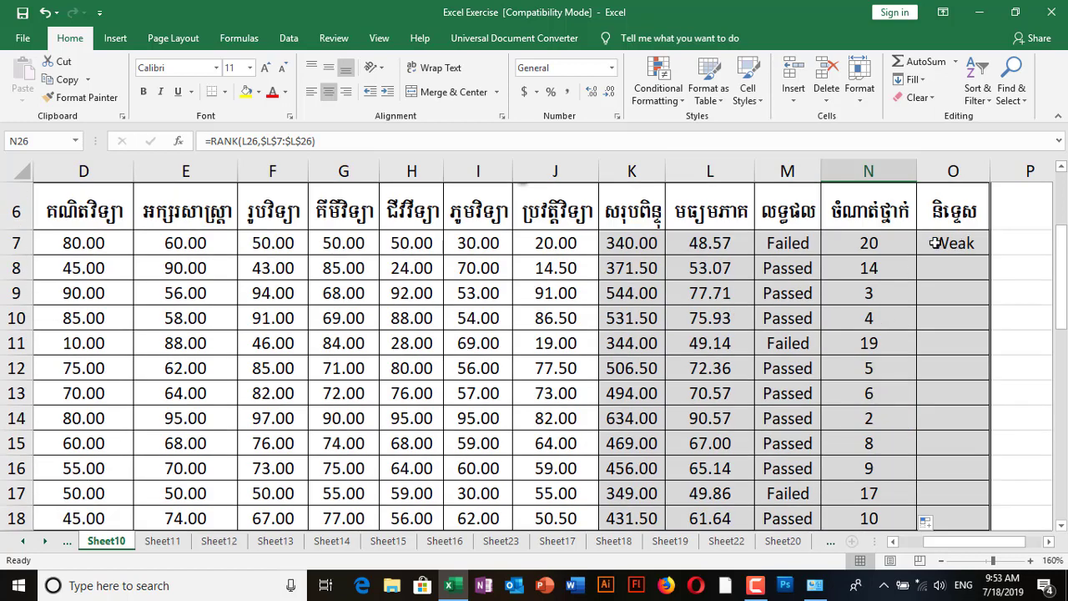
# Start rewriting the first student's remark formula in O7 as =if(L7<50,"Weak", with the average as the tested value.
pyautogui.click(937, 243)
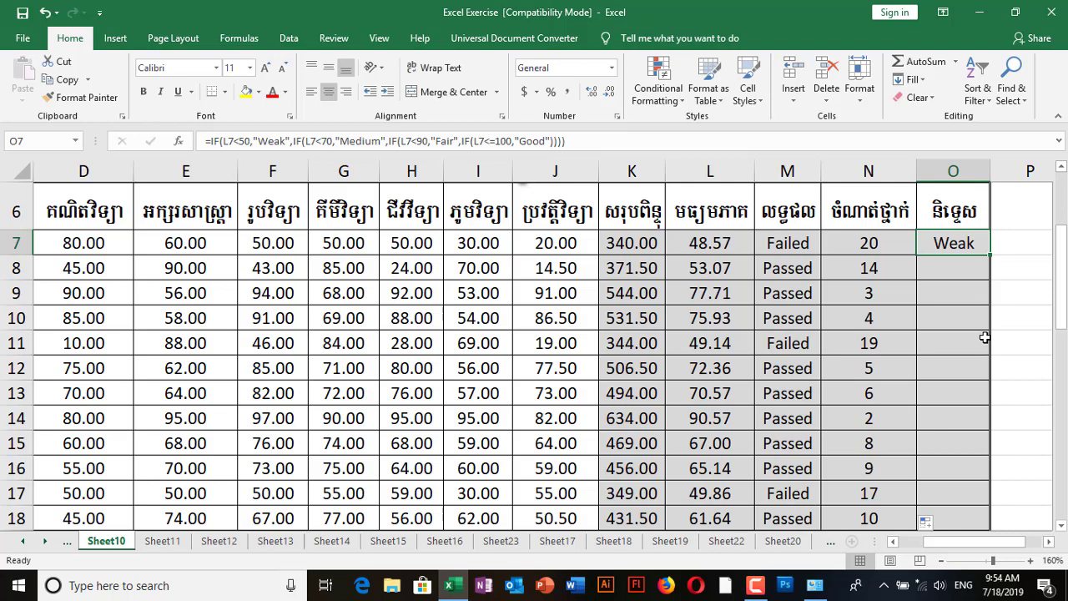
pyautogui.write('=')
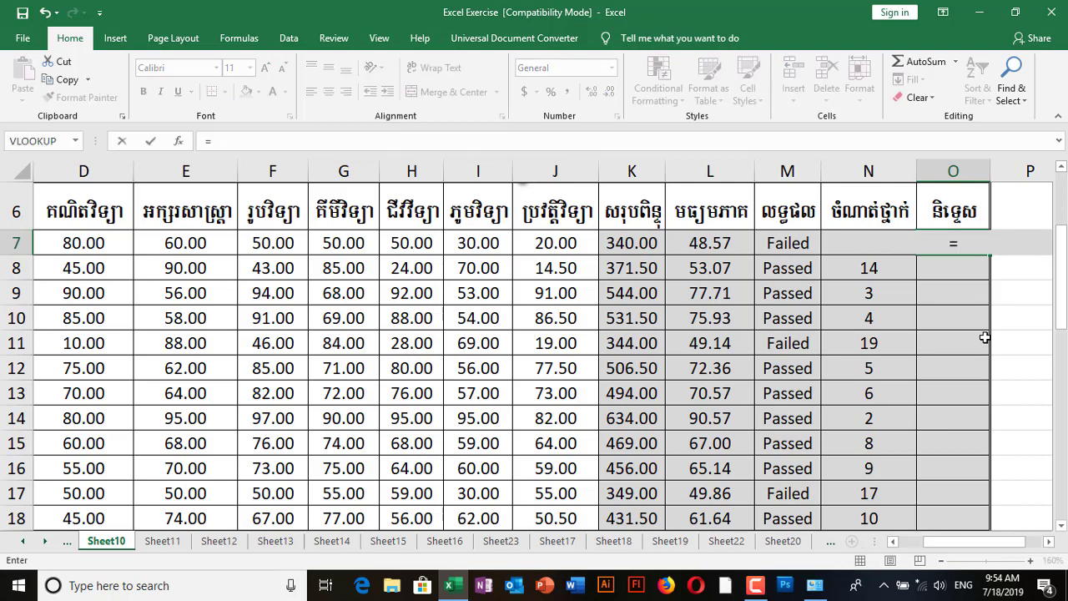
pyautogui.write('if(')
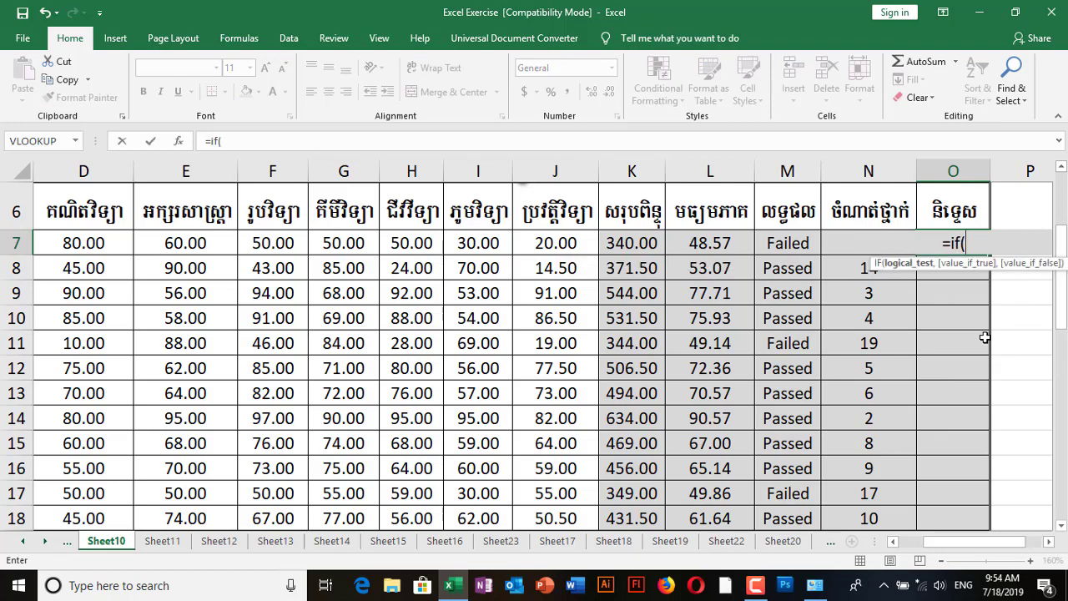
pyautogui.click(705, 249)
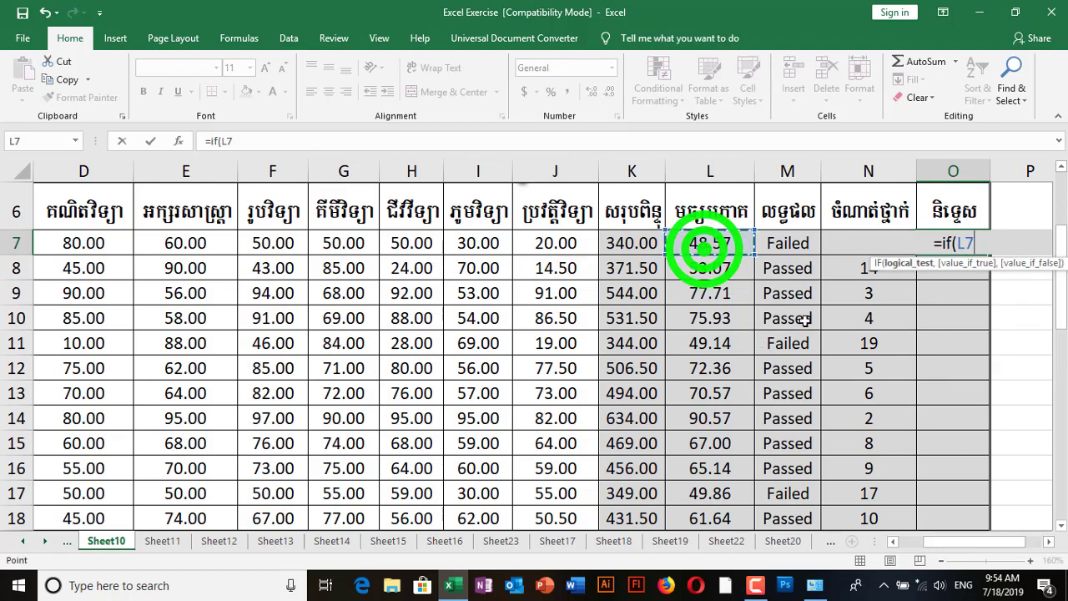
pyautogui.write('<')
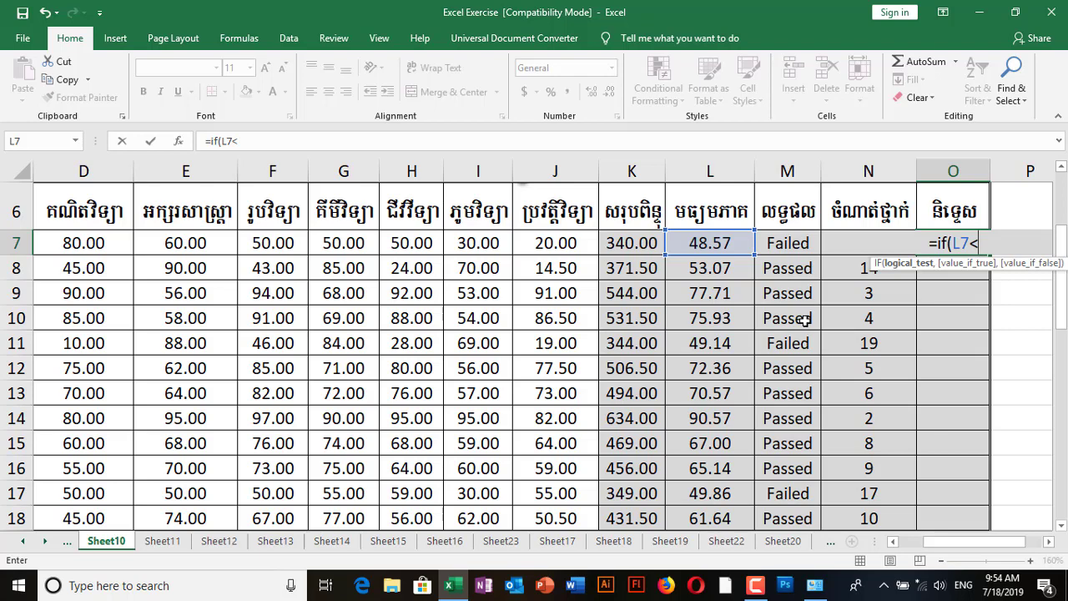
pyautogui.write('50')
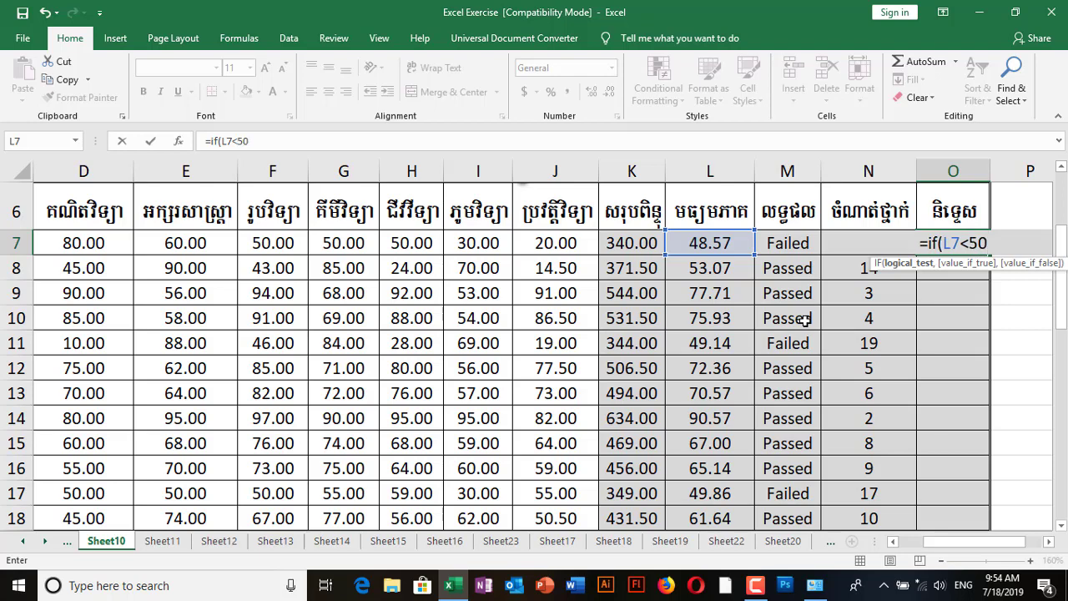
pyautogui.write(',')
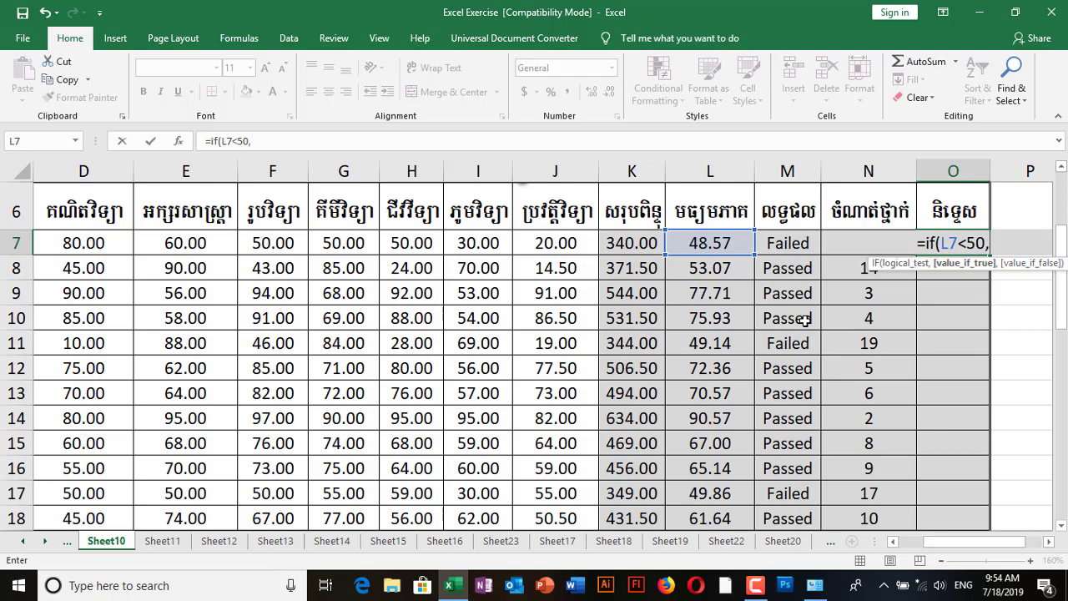
pyautogui.write('"')
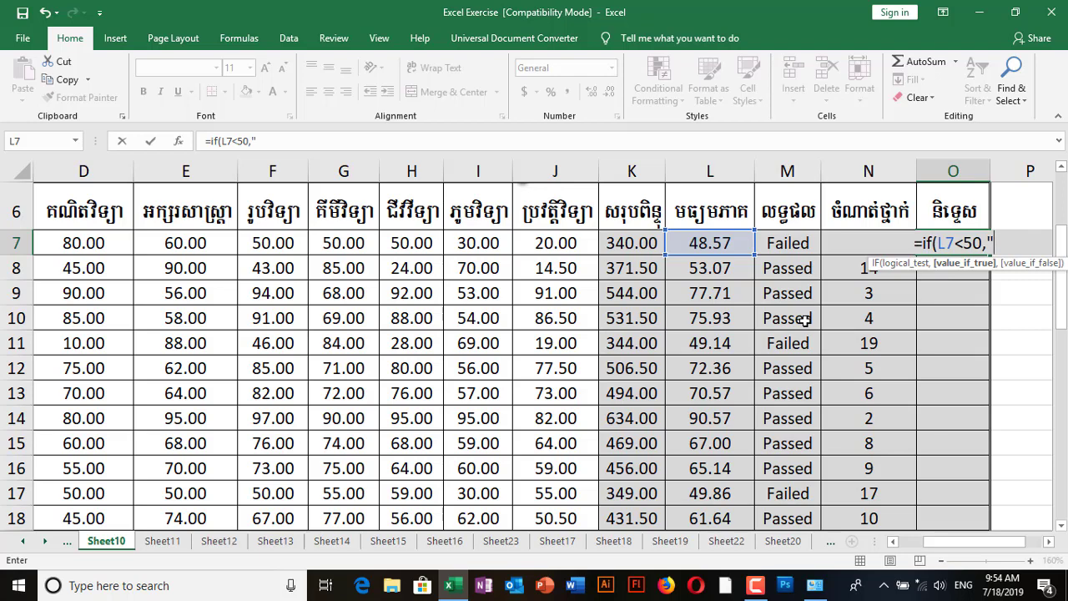
pyautogui.write('Weak')
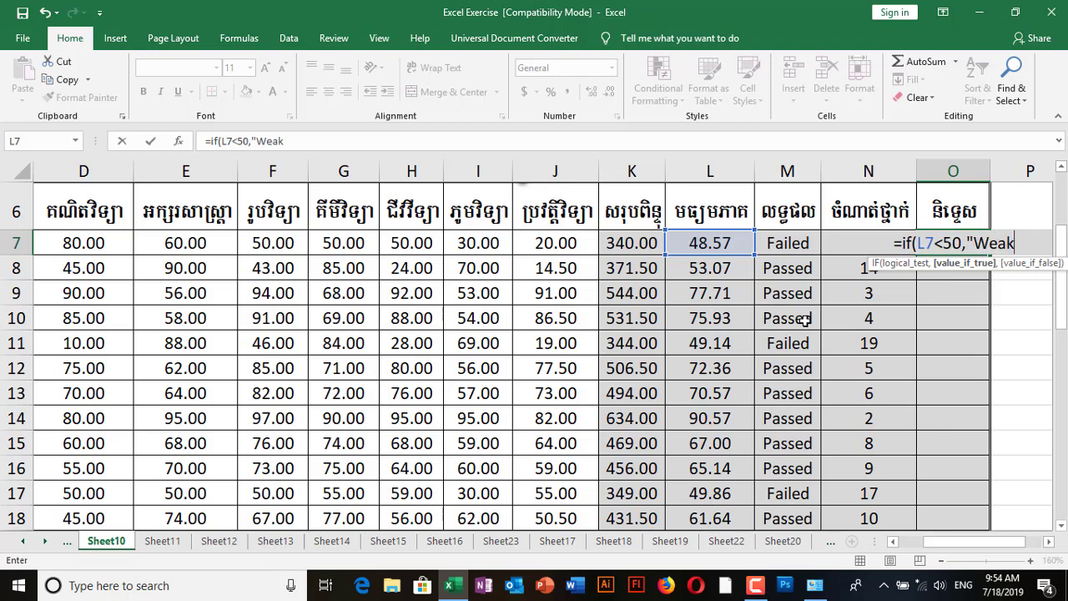
pyautogui.write('"')
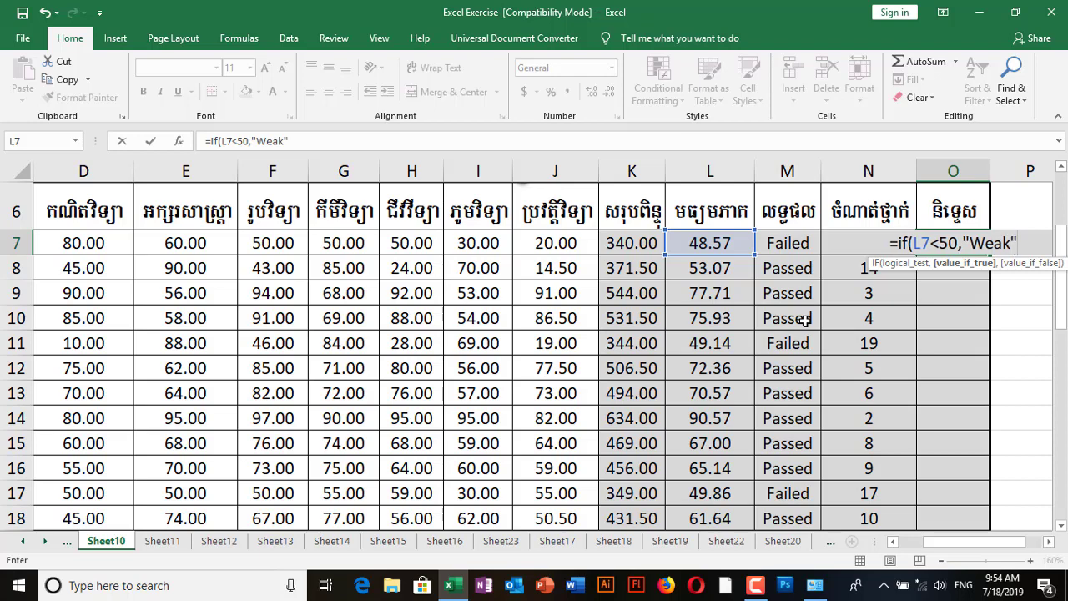
pyautogui.write(',')
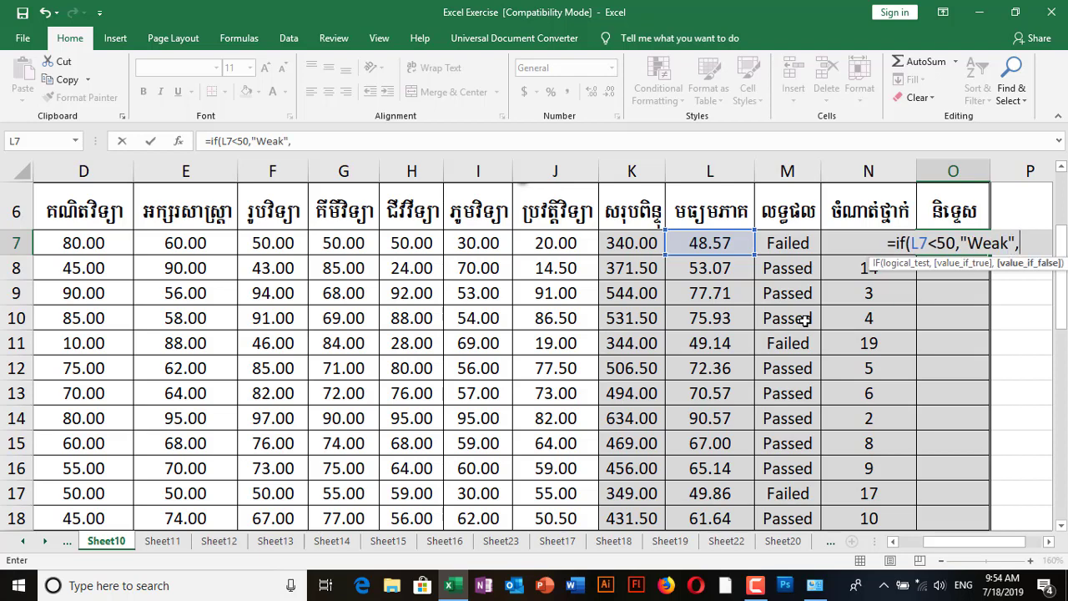
# Extend the O7 remark formula with a nested if(L7<70,"Medium", as the value when the first test is false.
pyautogui.write('if(')
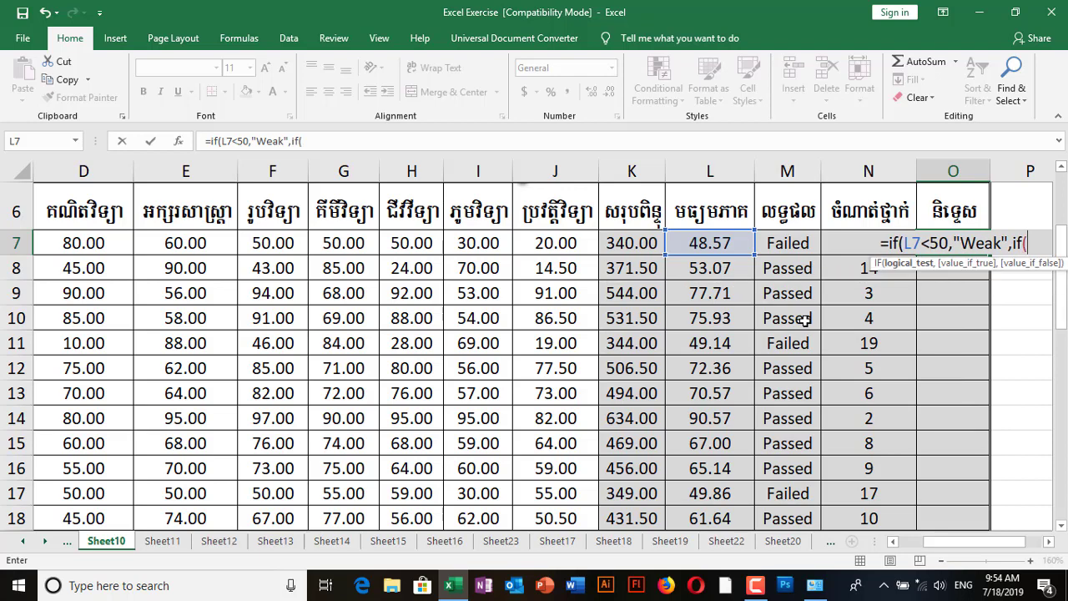
pyautogui.click(710, 243)
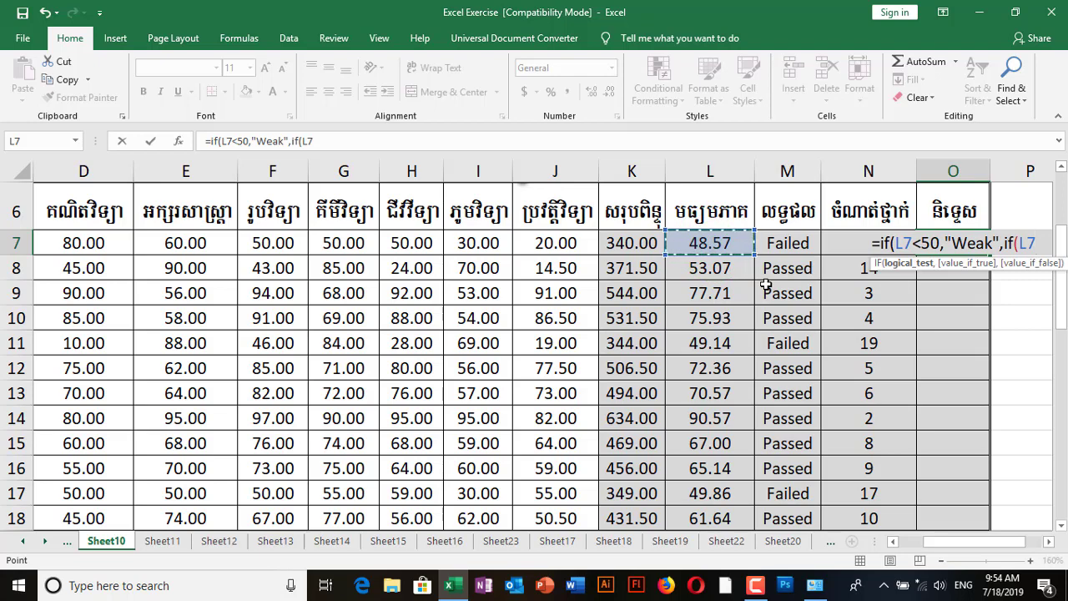
pyautogui.write('<70,')
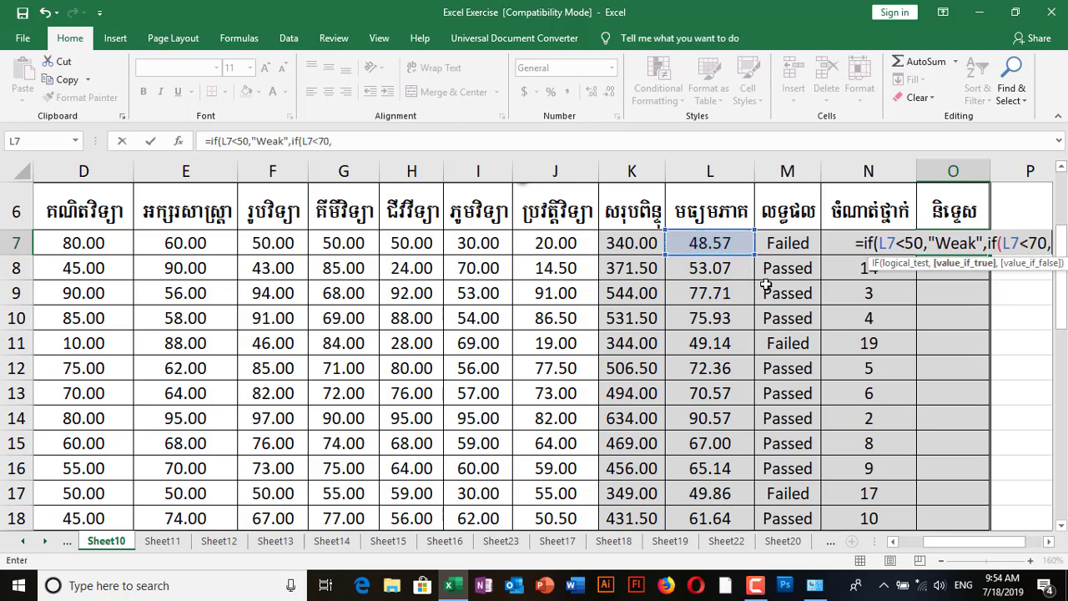
pyautogui.write('"')
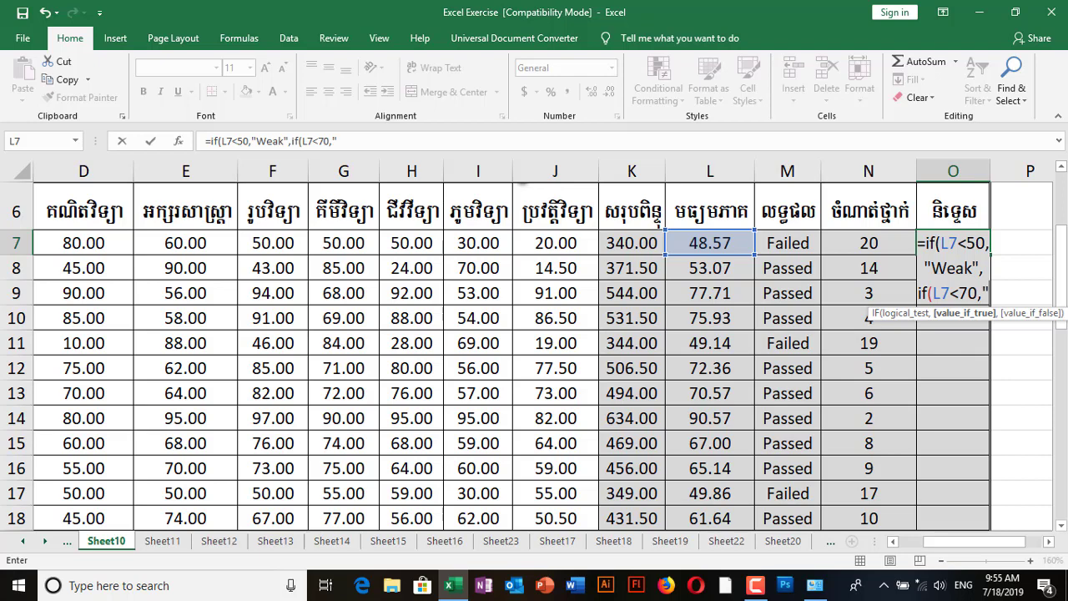
pyautogui.write('Med')
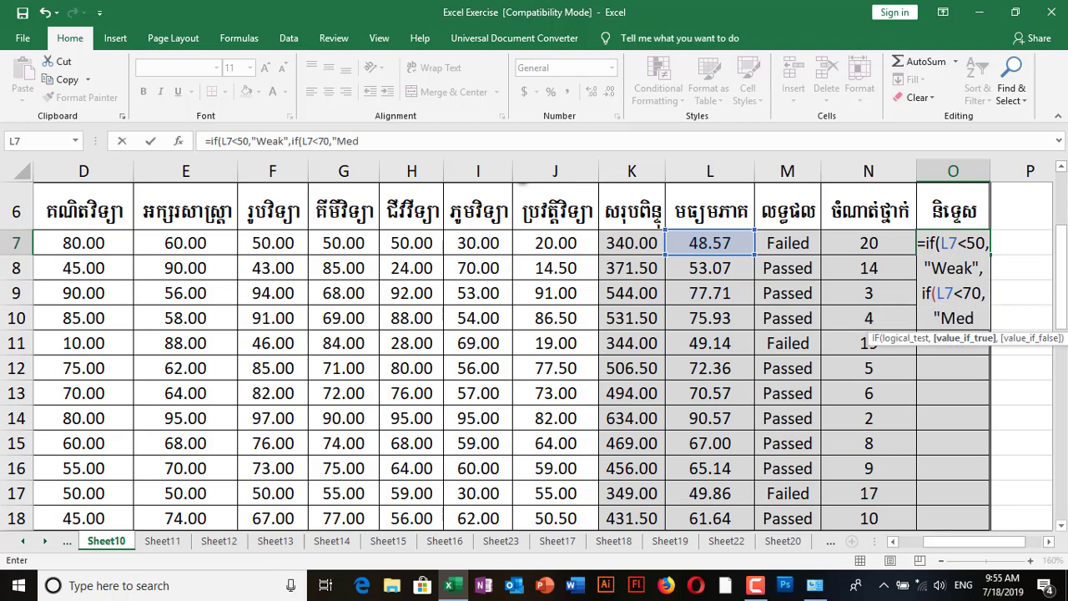
pyautogui.write('iu')
pyautogui.press('BackSpace')
pyautogui.write('ium"')
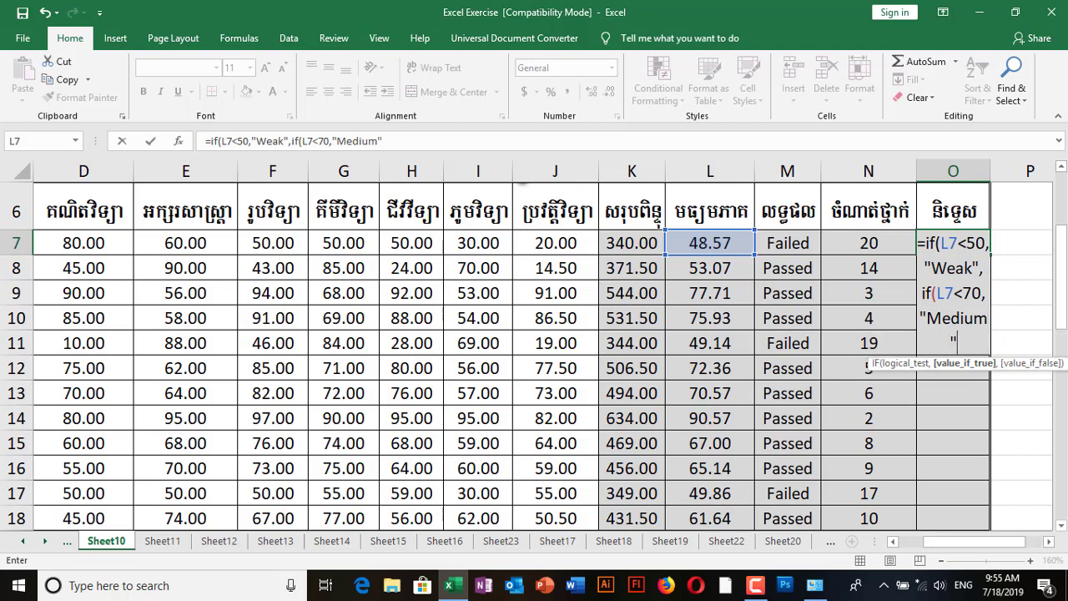
pyautogui.write(',')
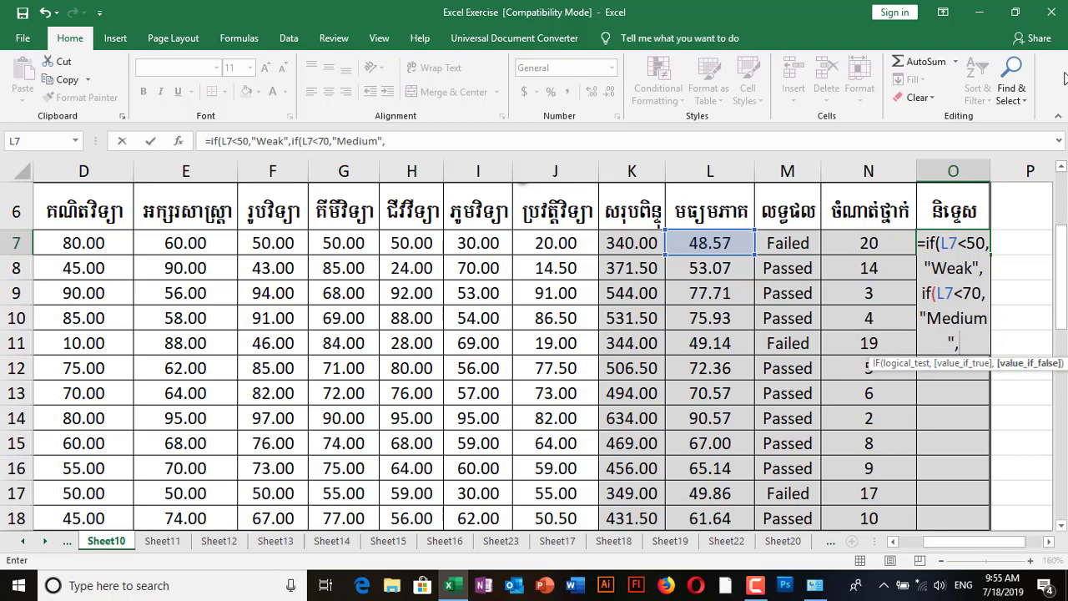
# Add a third nested condition to the O7 formula, if(L7<90,"Fair", testing the first student's average.
pyautogui.write('if(')
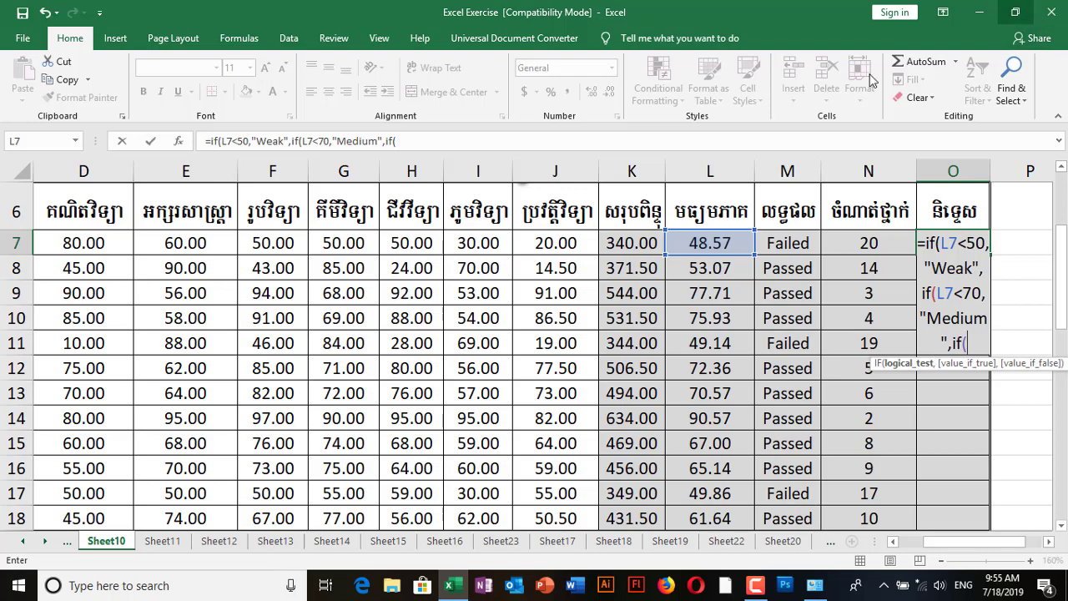
pyautogui.click(733, 241)
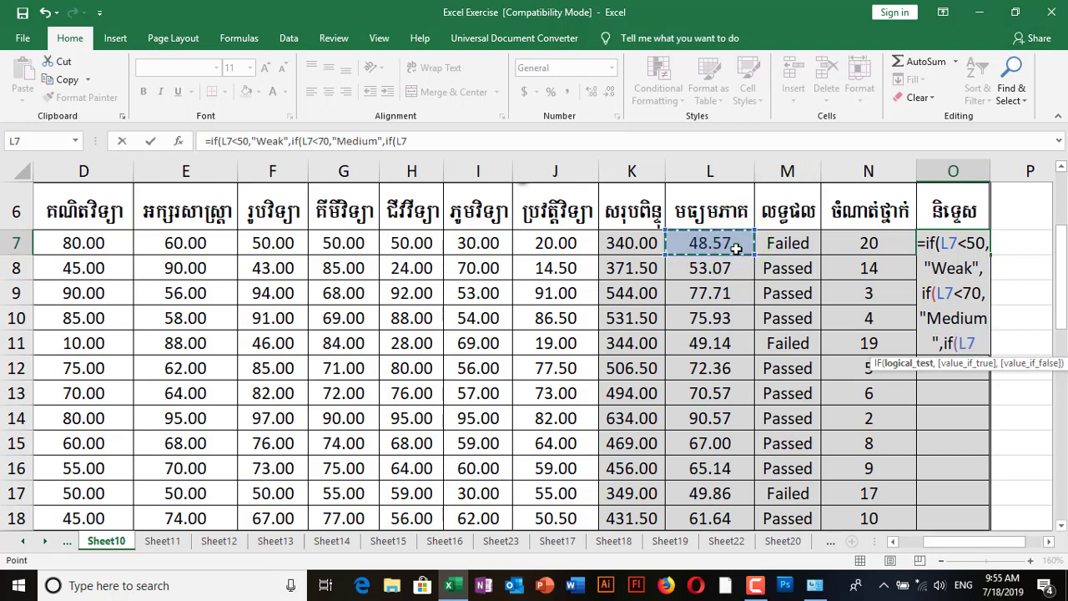
pyautogui.write('<')
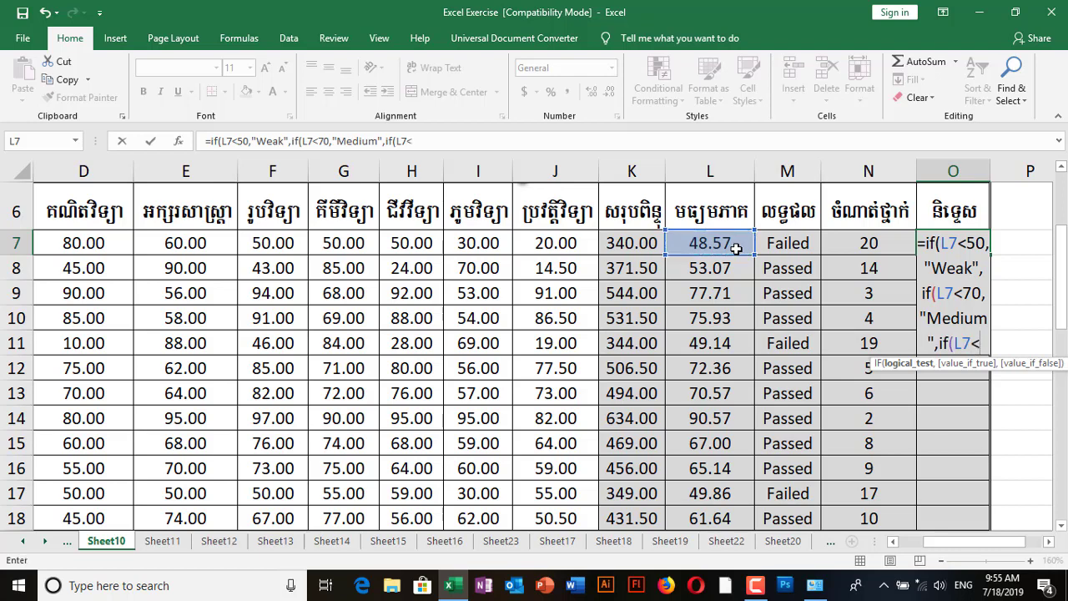
pyautogui.write('90')
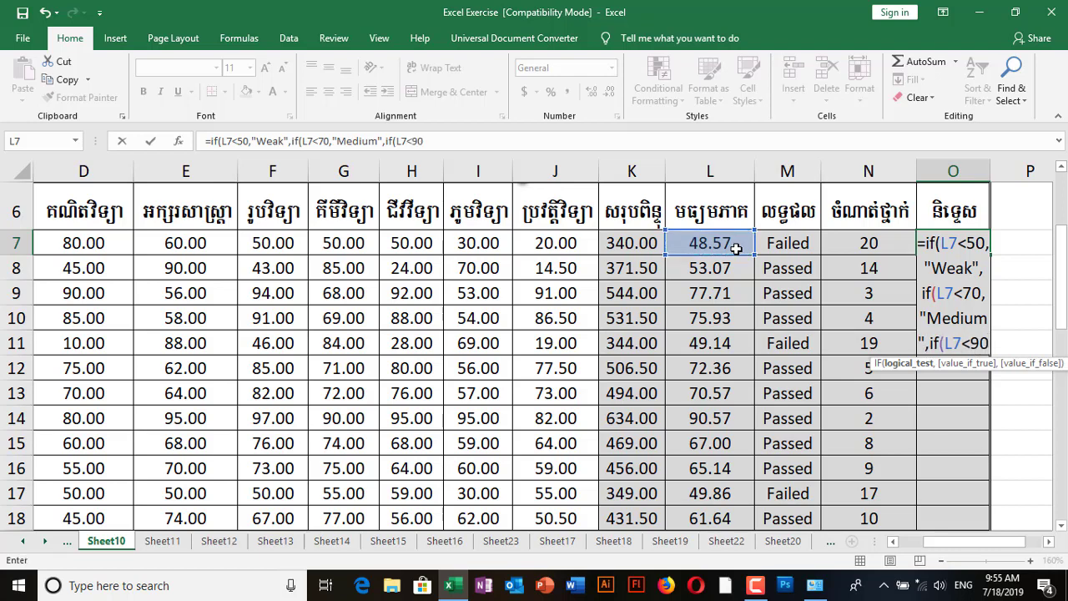
pyautogui.write(',"')
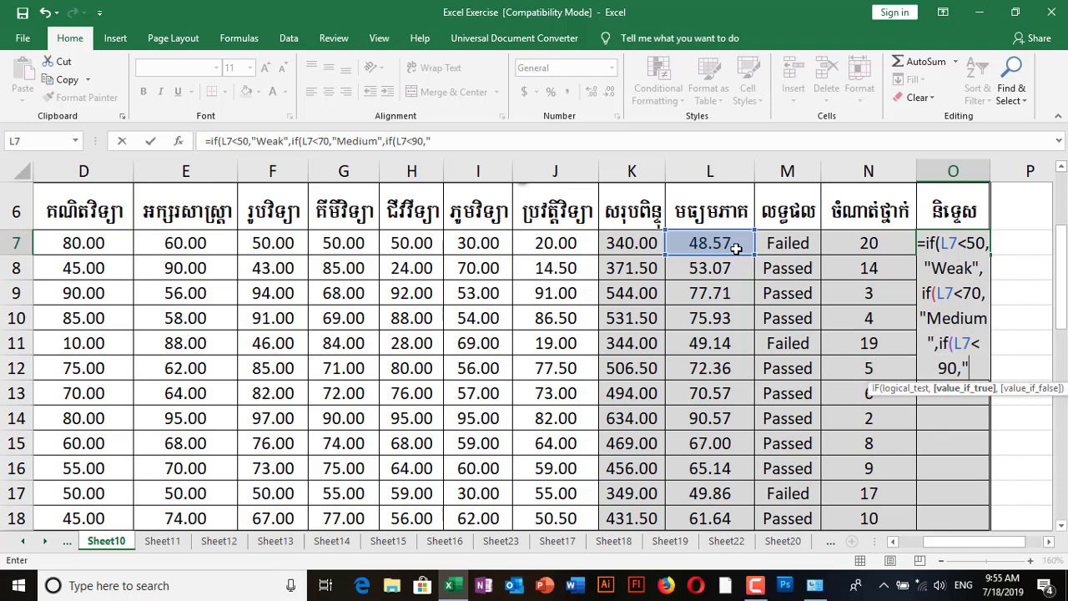
pyautogui.write('Fair')
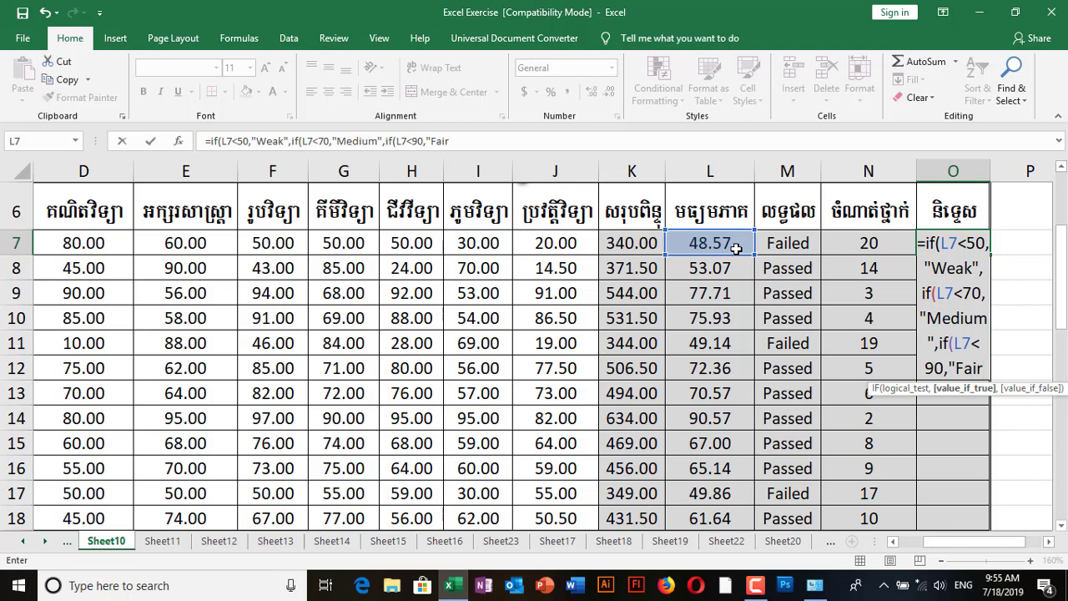
pyautogui.write('"')
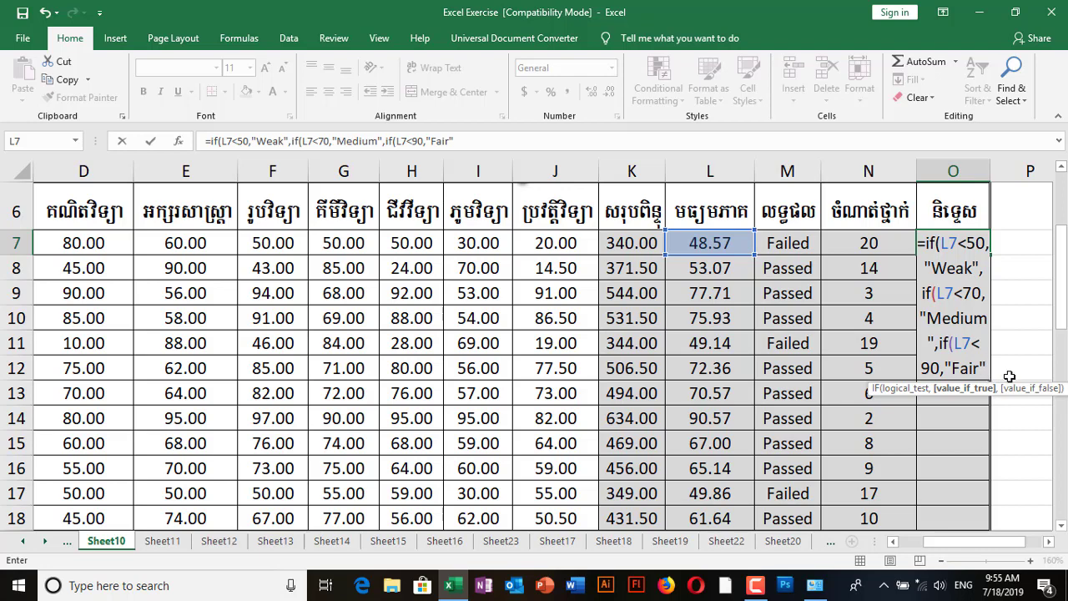
pyautogui.press('BackSpace')
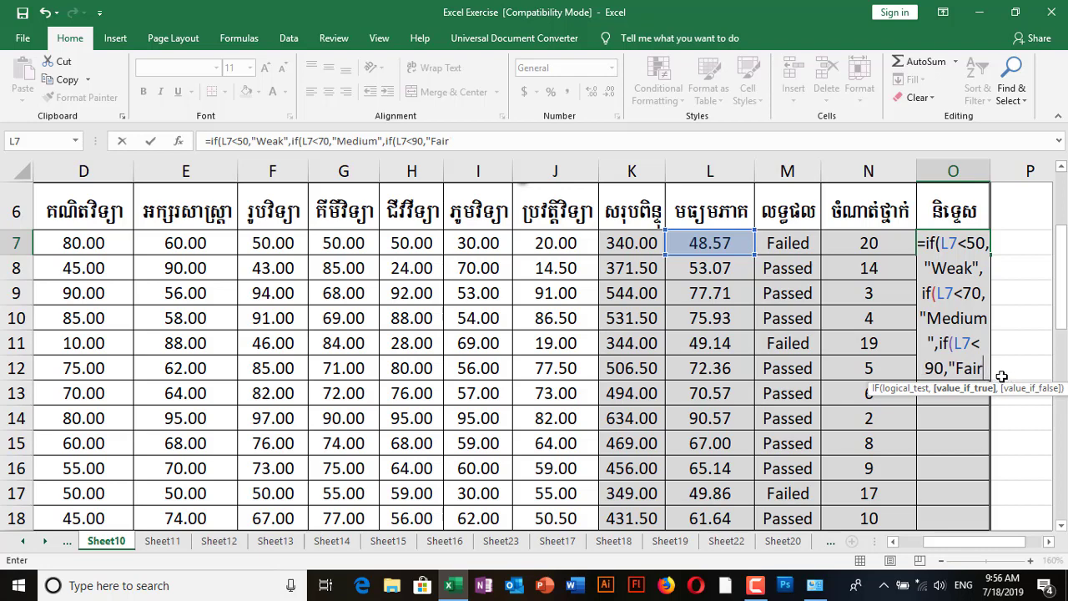
pyautogui.write('"')
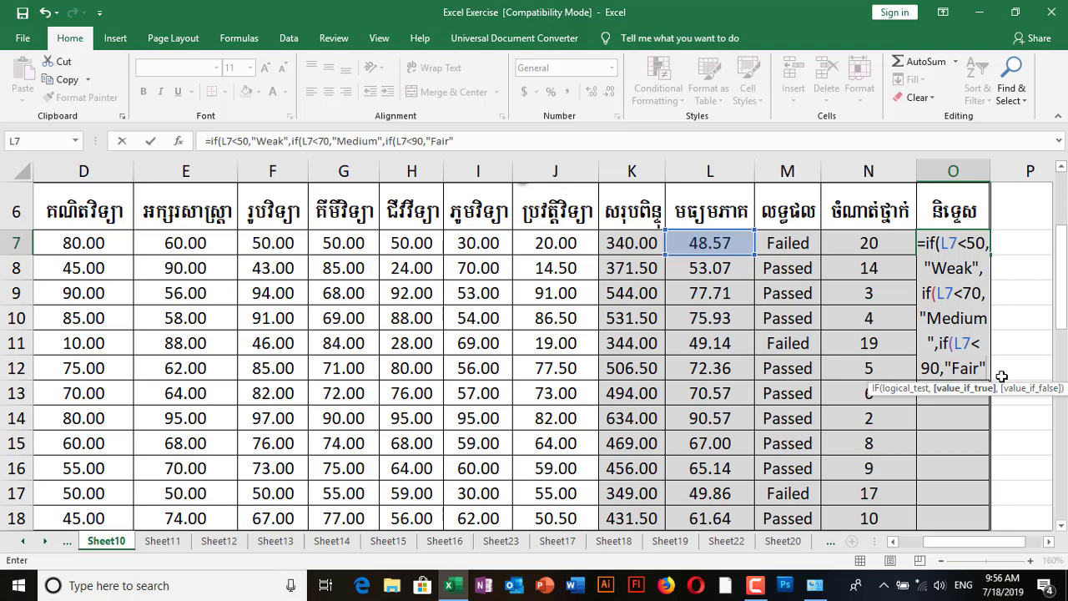
pyautogui.write(',')
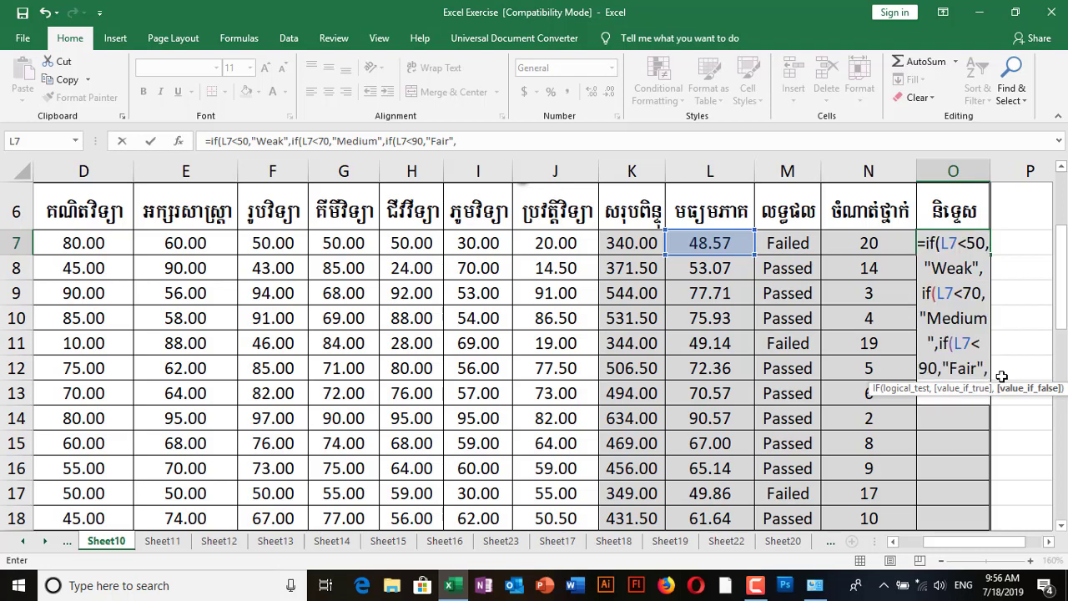
# Finish the O7 formula with the last condition if(L7<=100,"Good"), close all four IF functions, and enter it.
pyautogui.write('if(')
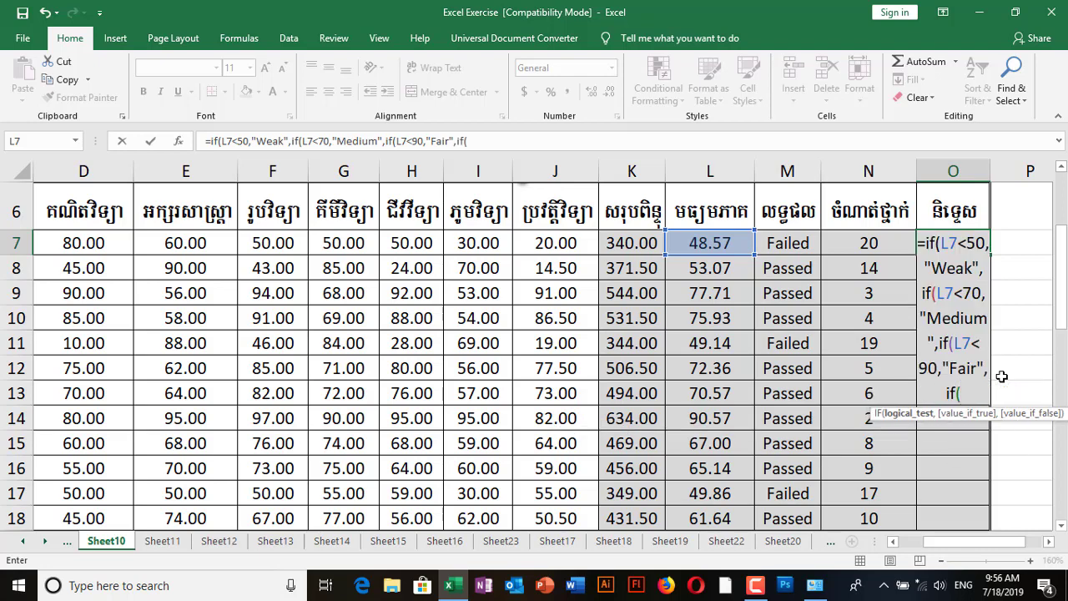
pyautogui.click(707, 244)
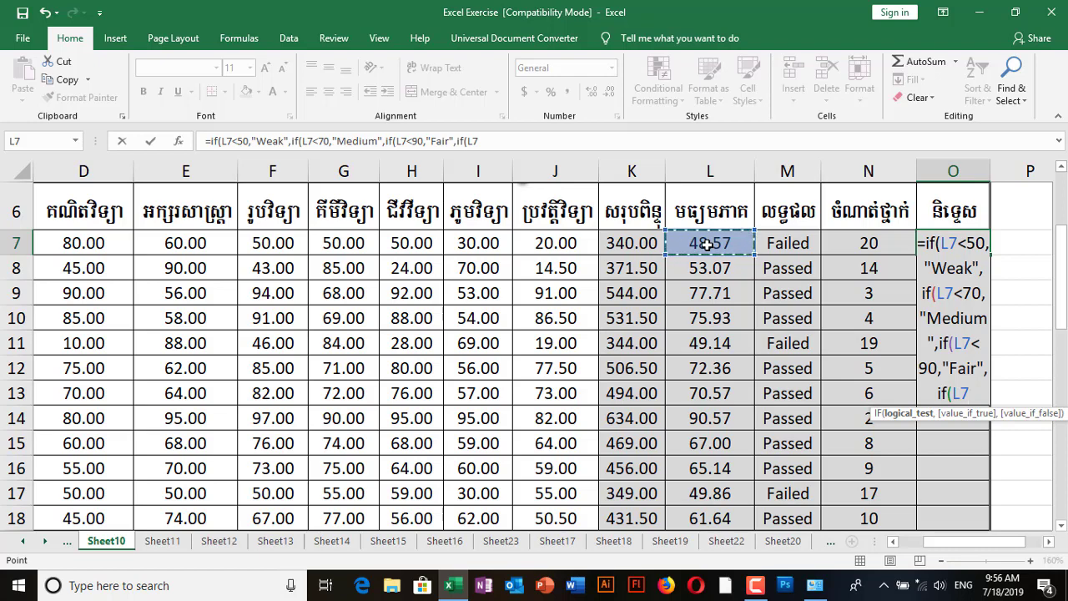
pyautogui.write('<')
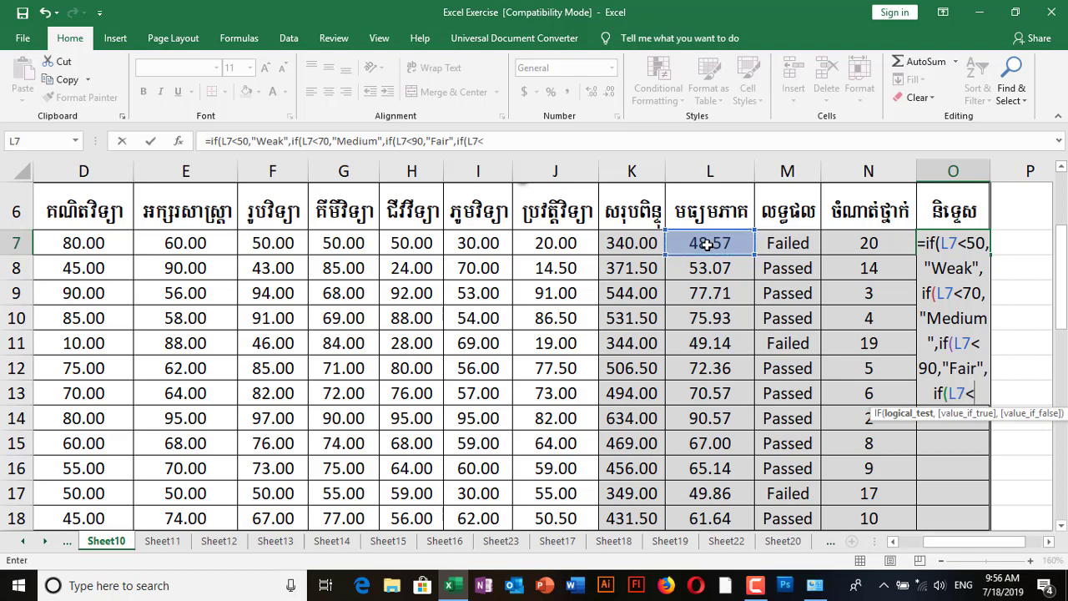
pyautogui.write('=')
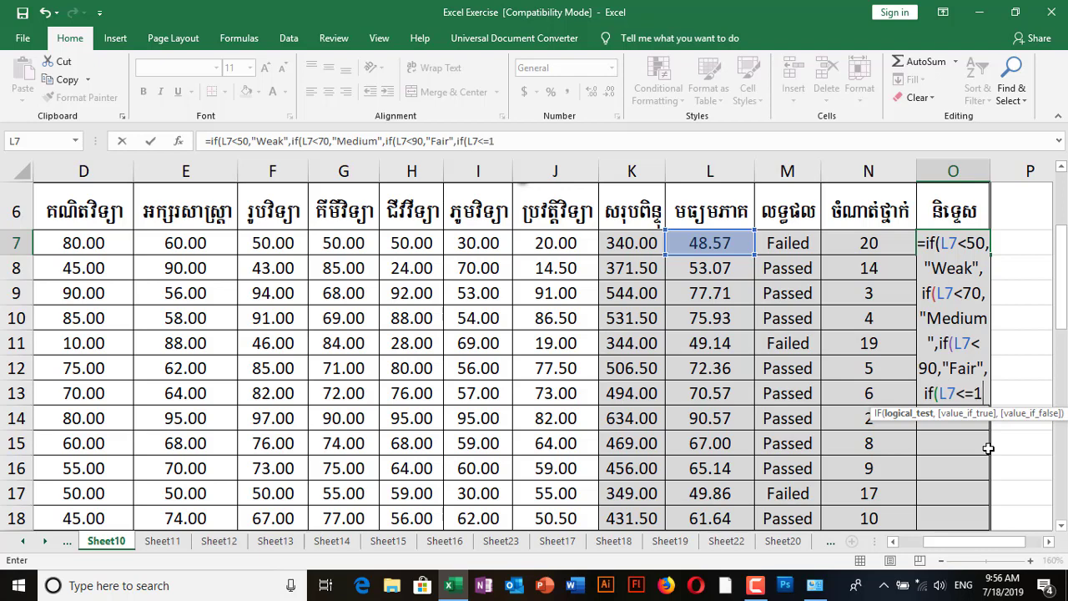
pyautogui.write('100')
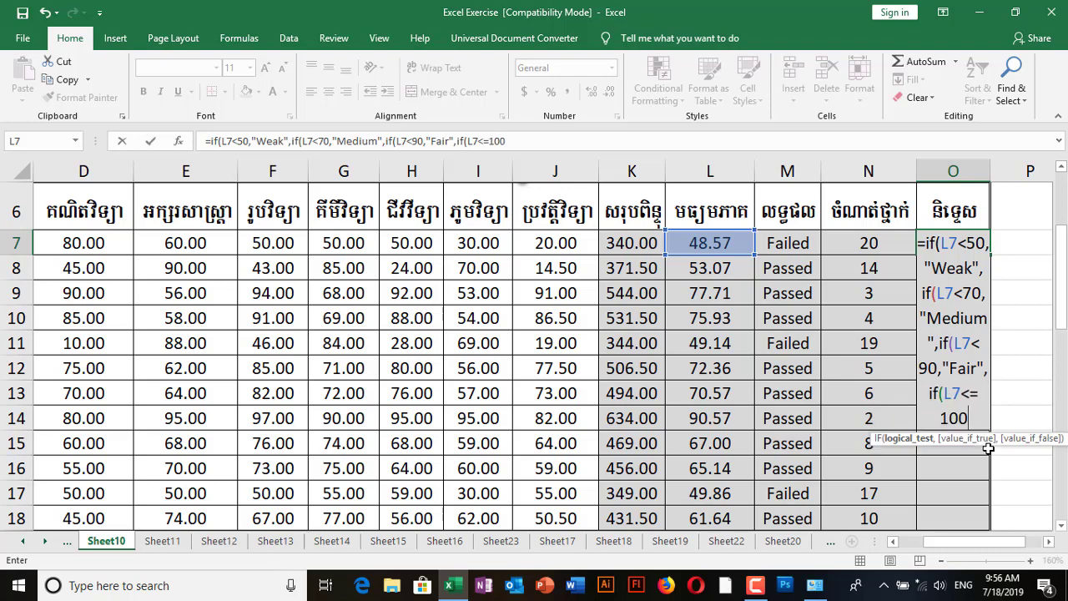
pyautogui.write(',')
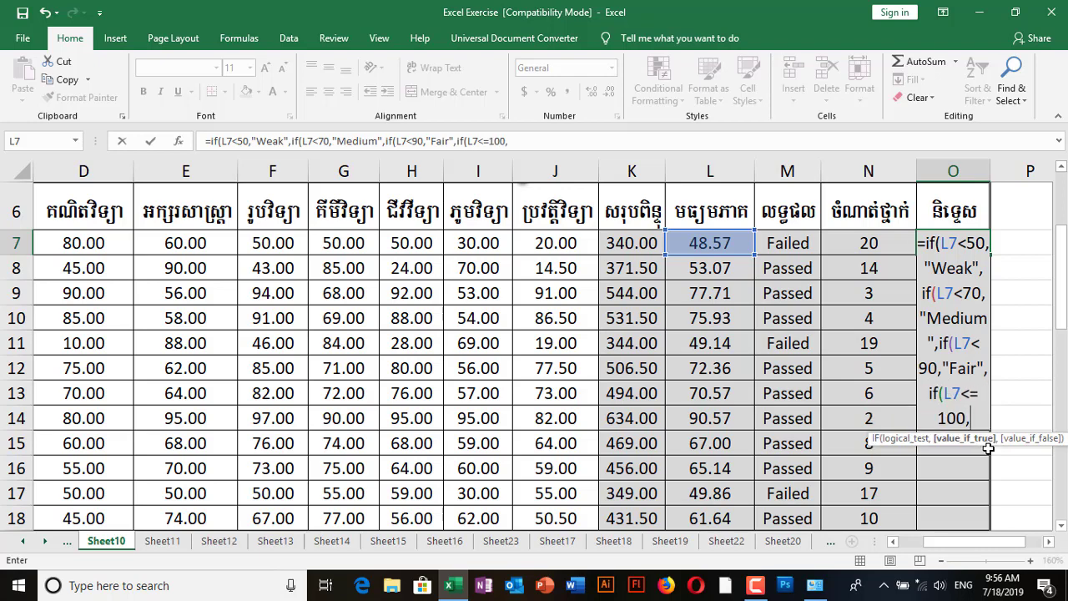
pyautogui.write('"Good"')
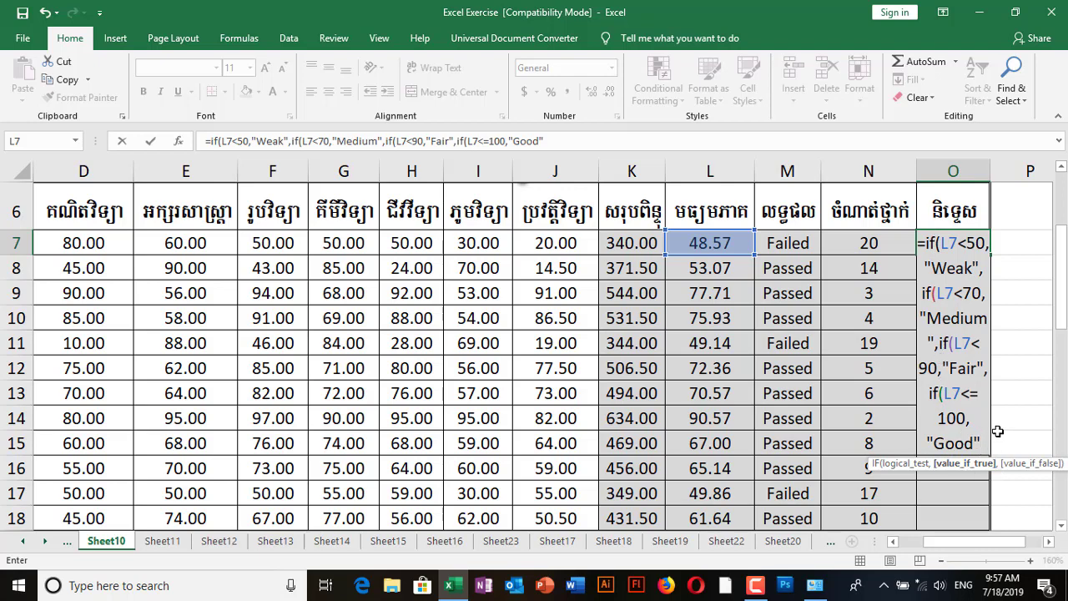
pyautogui.write('))))')
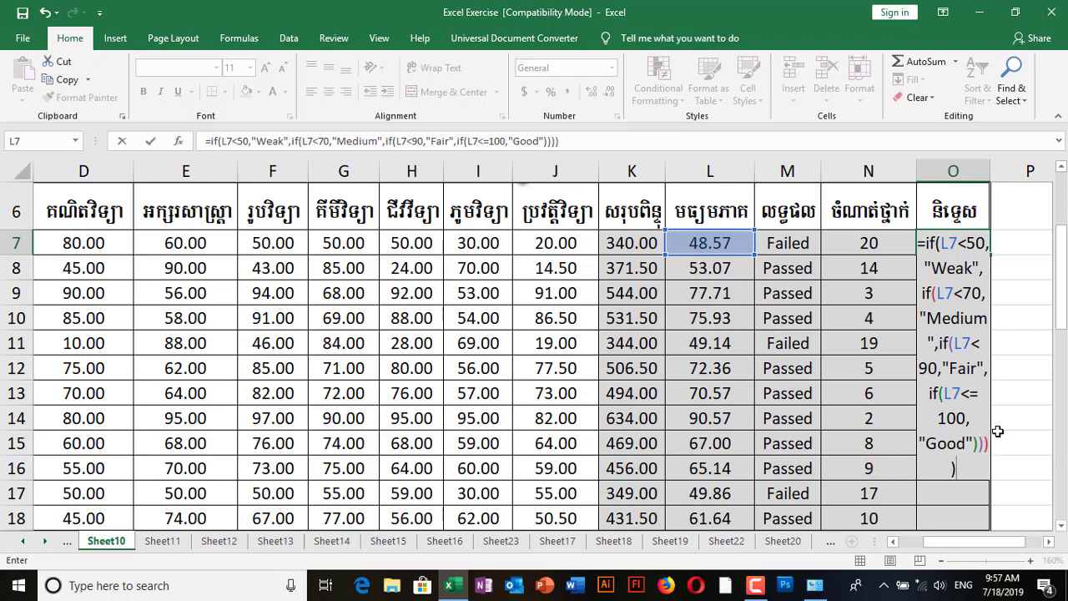
pyautogui.press('Return')
# Fill the remark formula from O7 down through O26 for all students.
pyautogui.click(947, 244)
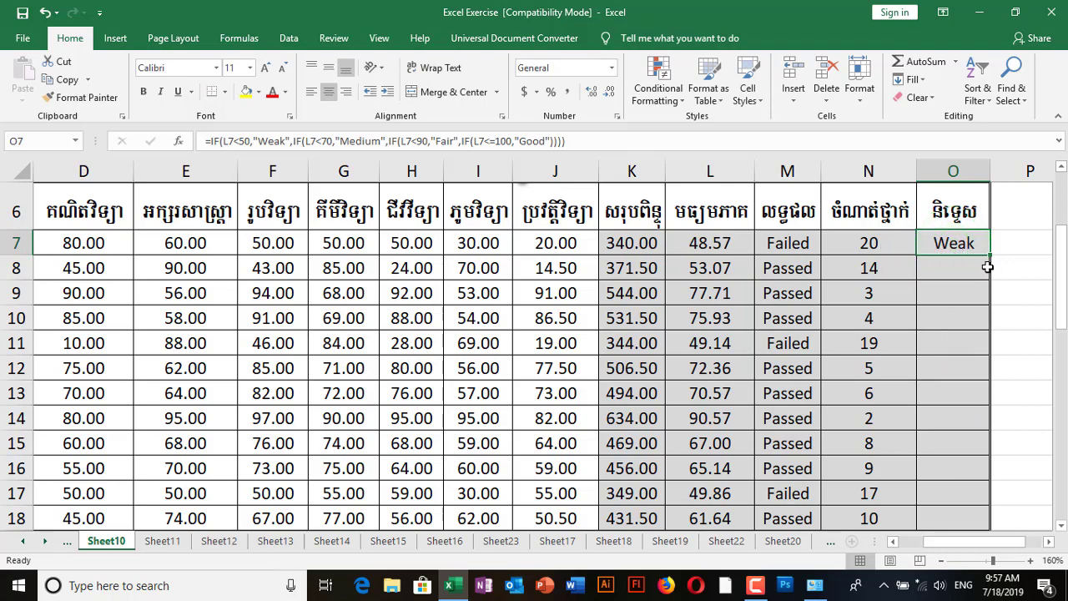
pyautogui.moveTo(990, 255)
pyautogui.mouseDown()
pyautogui.moveTo(1003, 484)
pyautogui.moveTo(993, 542)
pyautogui.moveTo(984, 484)
pyautogui.mouseUp()
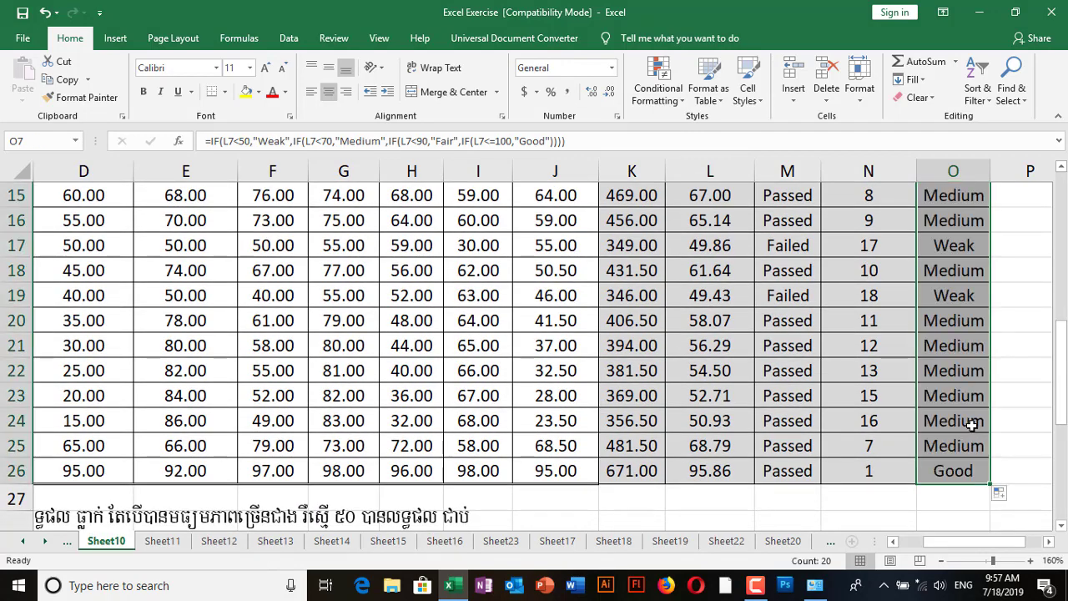
# Examine the remarks in column O, comparing the first student's average, rank and remark, and inspect the last student's remark in O26.
pyautogui.scroll(2, 970, 442)
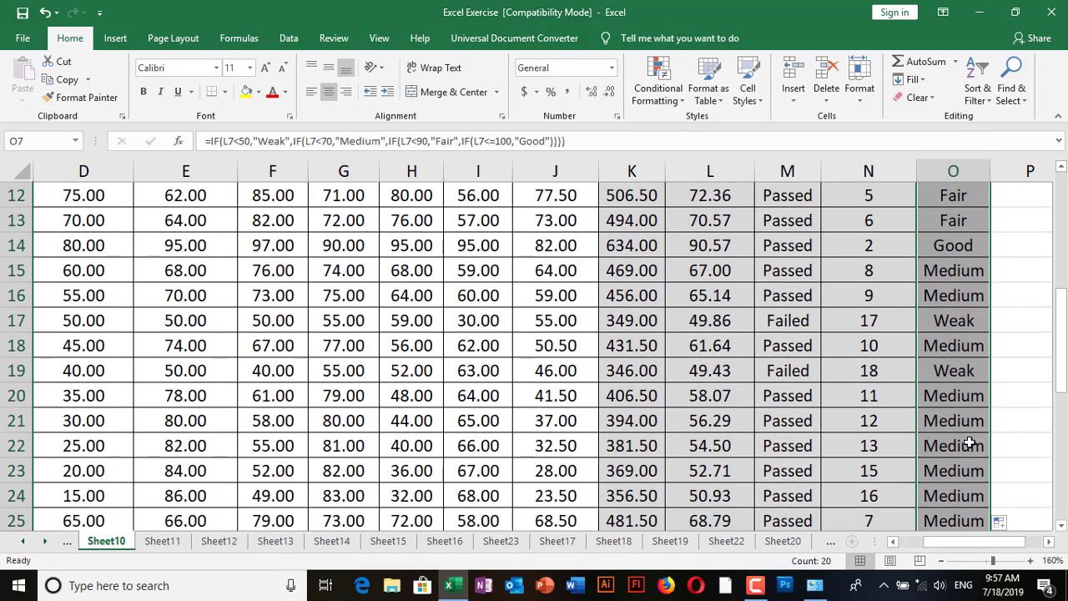
pyautogui.scroll(1, 941, 348)
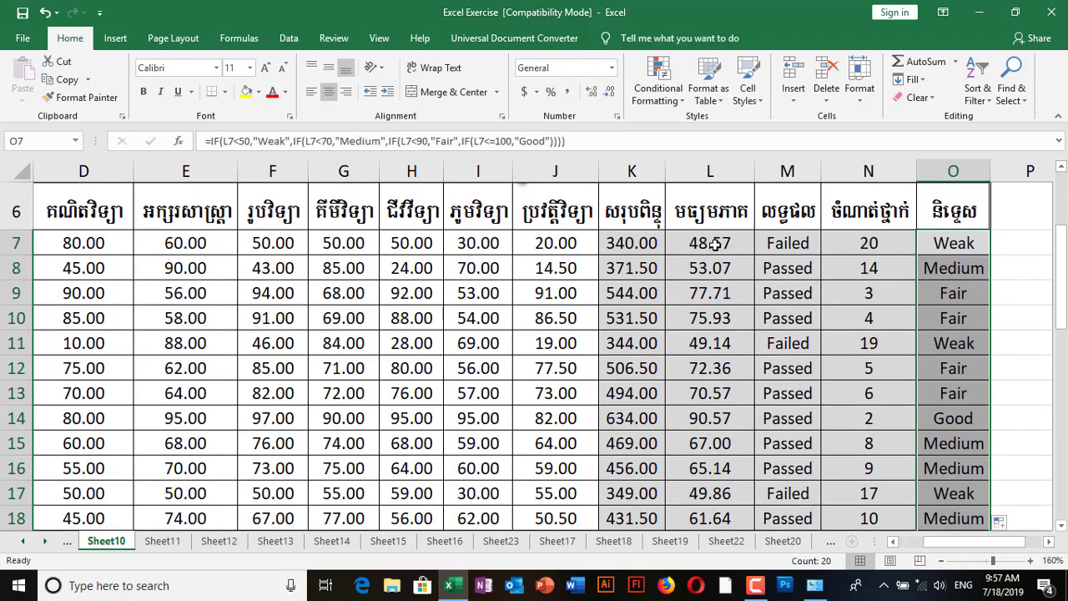
pyautogui.click(737, 245)
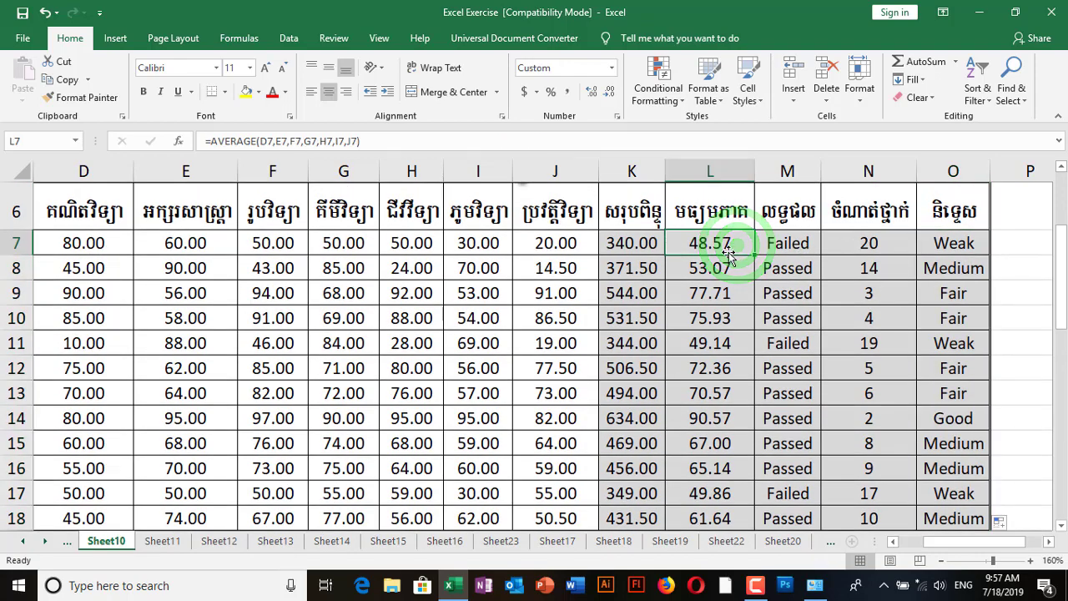
pyautogui.click(880, 244)
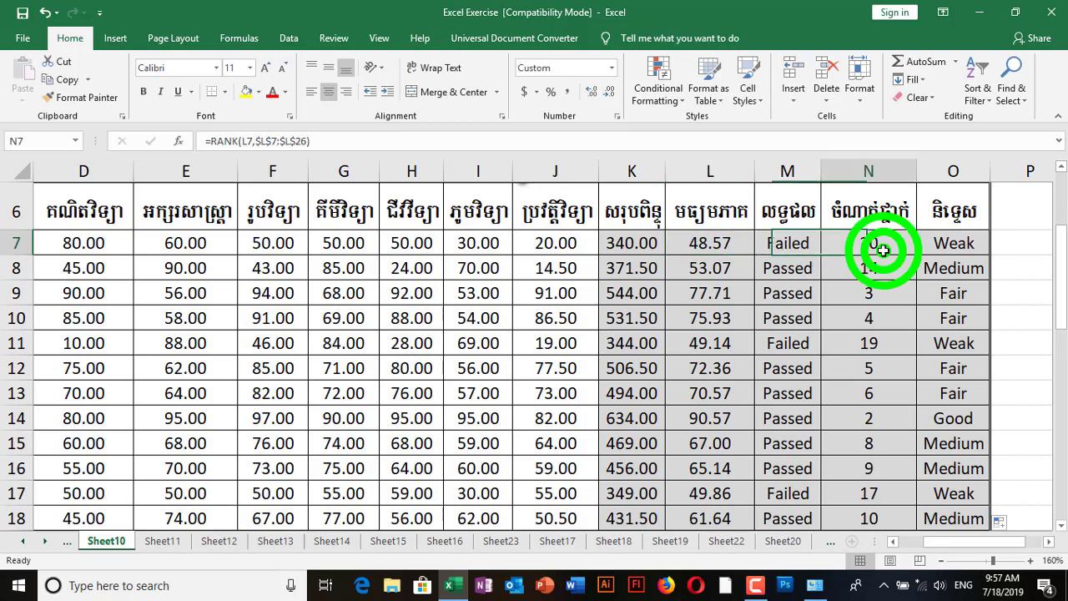
pyautogui.click(964, 242)
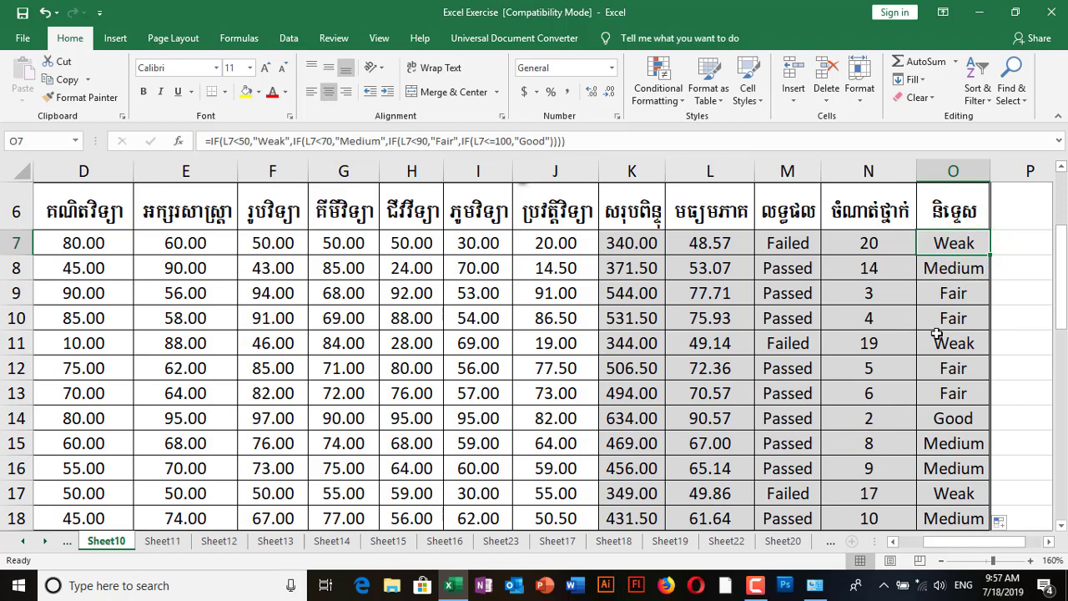
pyautogui.scroll(-1, 936, 334)
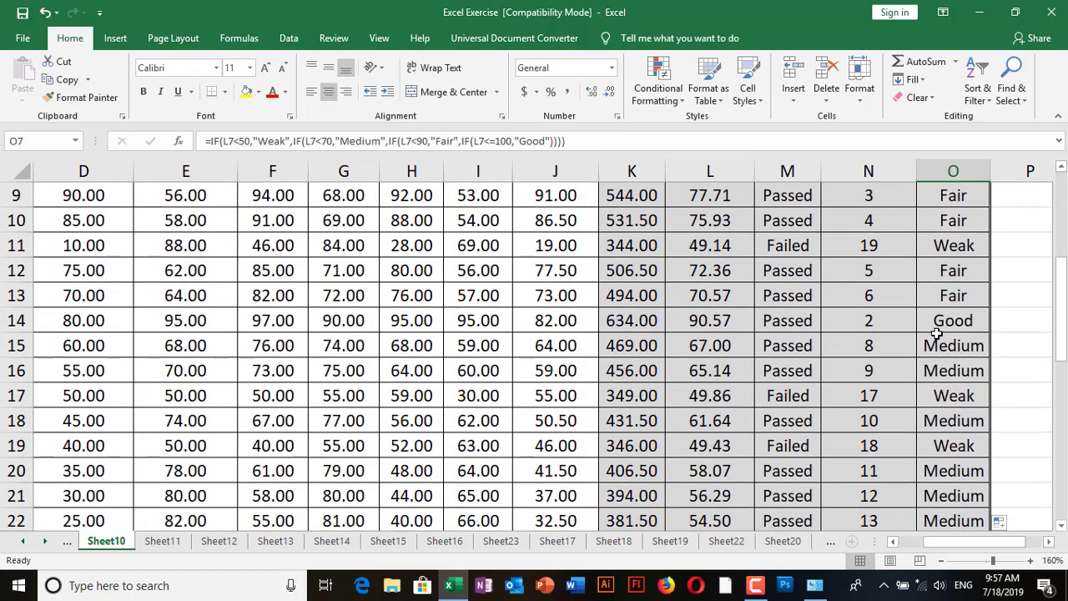
pyautogui.scroll(-3, 936, 333)
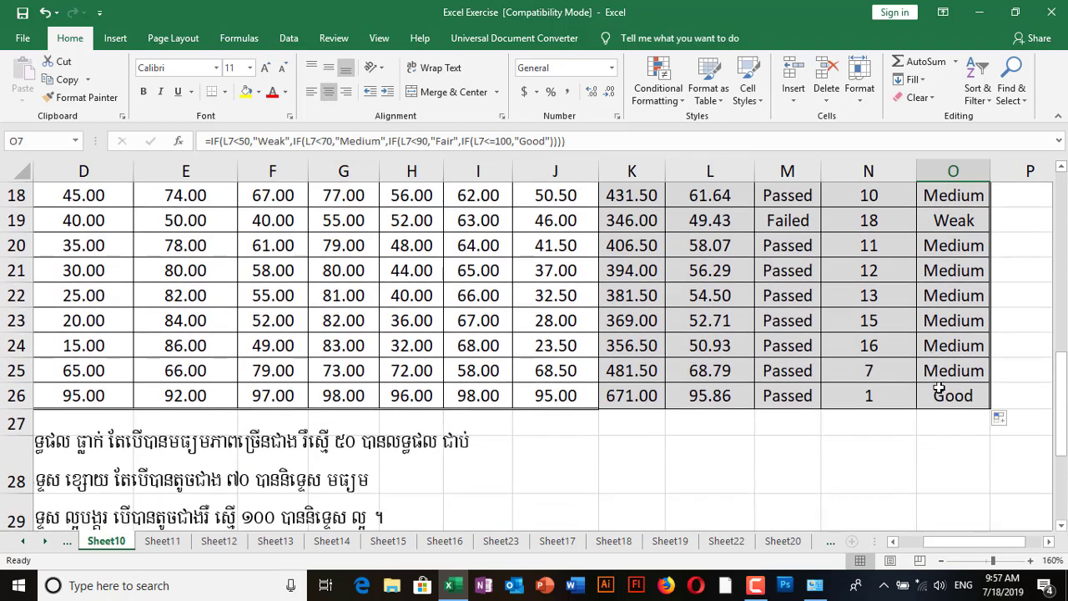
pyautogui.click(942, 397)
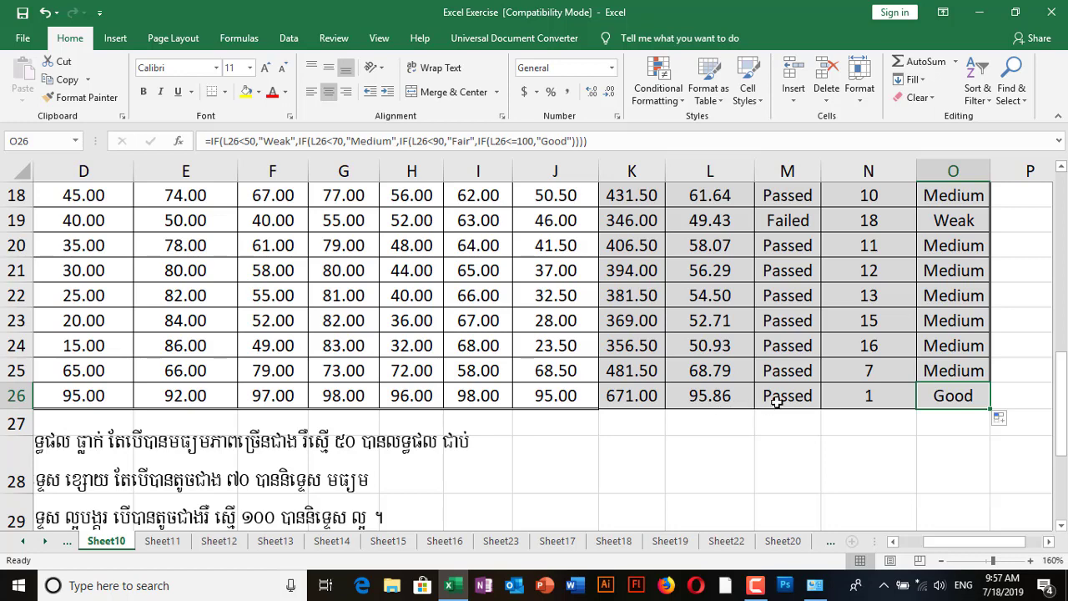
# Examine the highest and lowest score table below the student list and check which column D range the D31 formula covers.
pyautogui.scroll(-2, 776, 402)
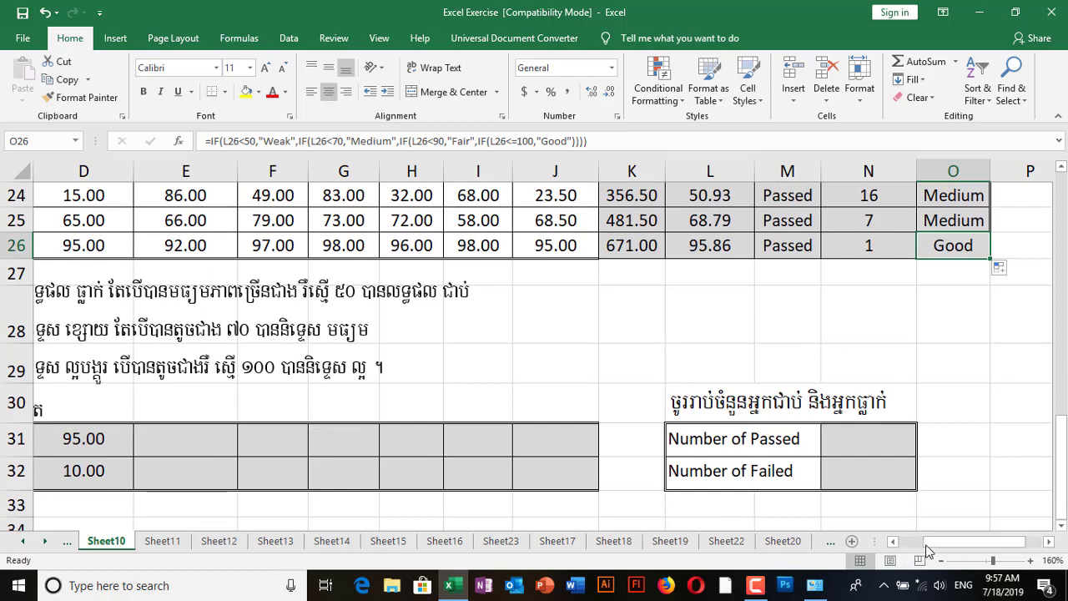
pyautogui.moveTo(929, 542); pyautogui.dragTo(885, 551)
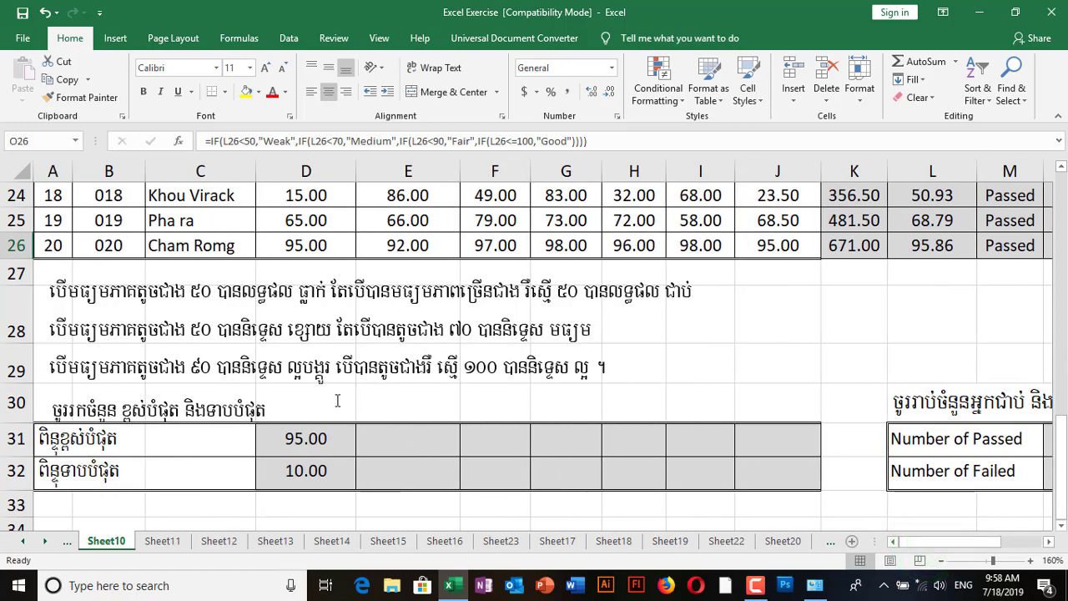
pyautogui.click(384, 439)
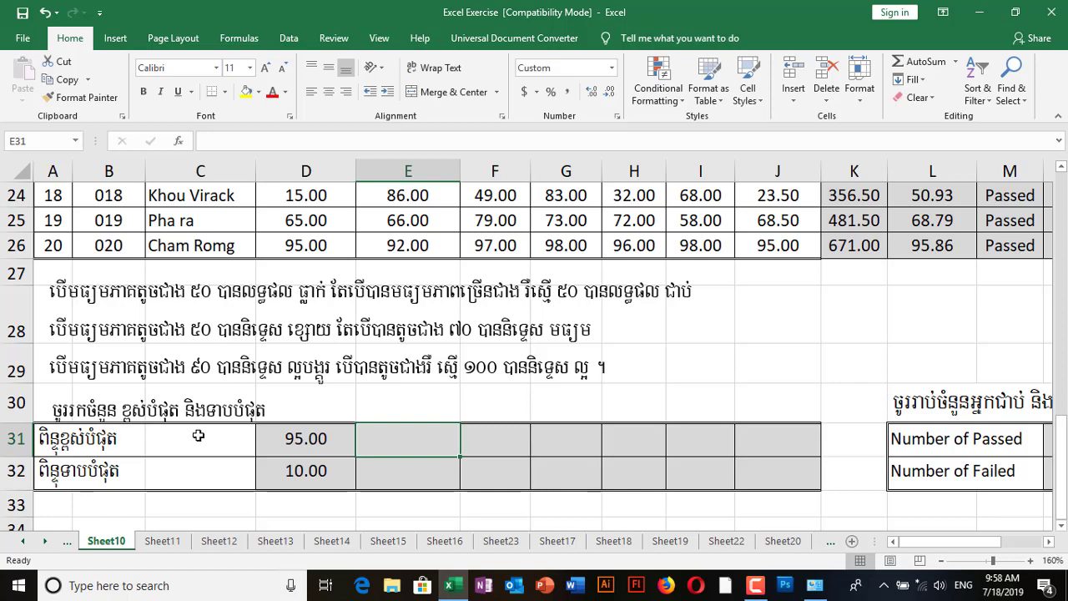
pyautogui.click(374, 442)
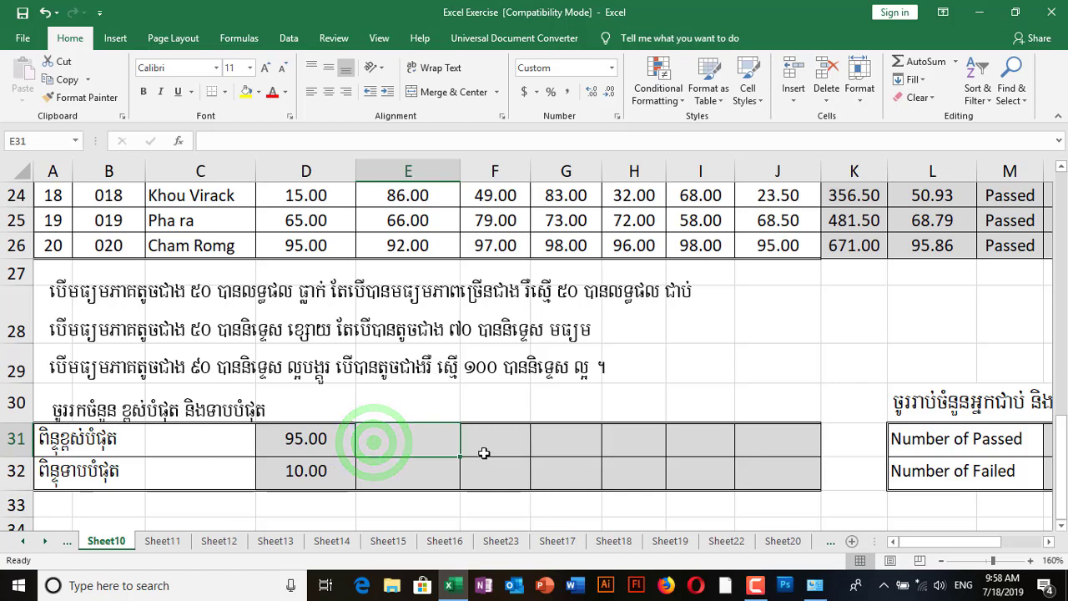
pyautogui.click(313, 445)
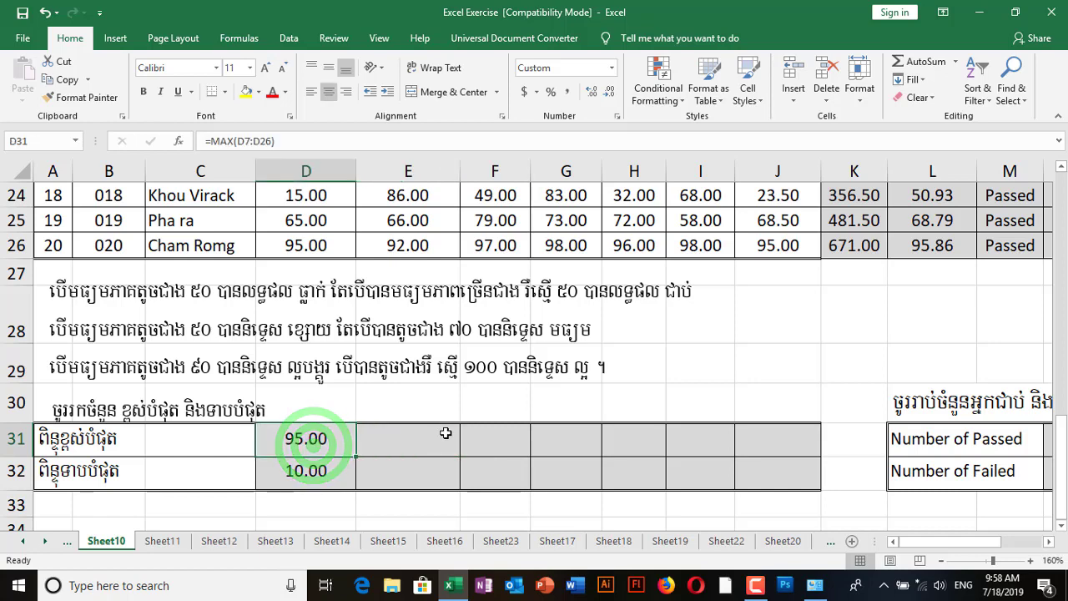
pyautogui.scroll(6, 446, 433)
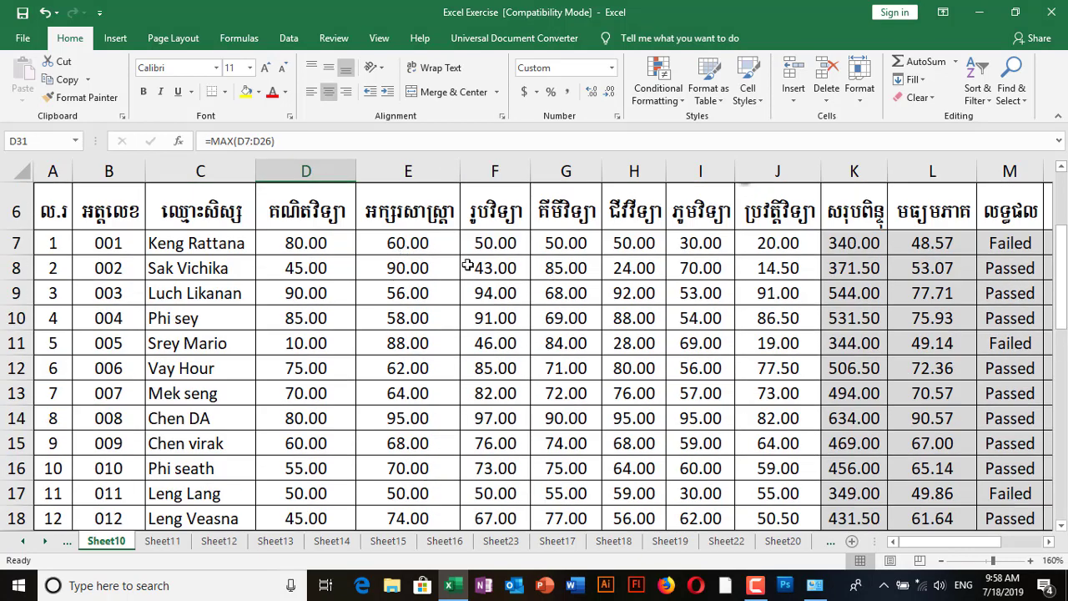
pyautogui.scroll(-4, 305, 334)
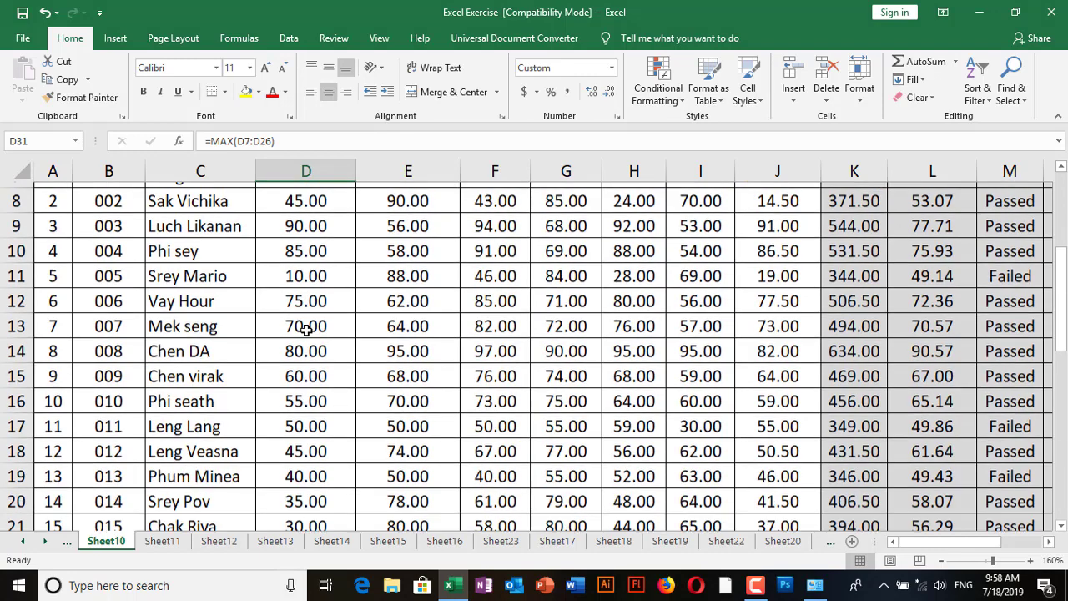
pyautogui.scroll(-2, 309, 359)
pyautogui.click(316, 442)
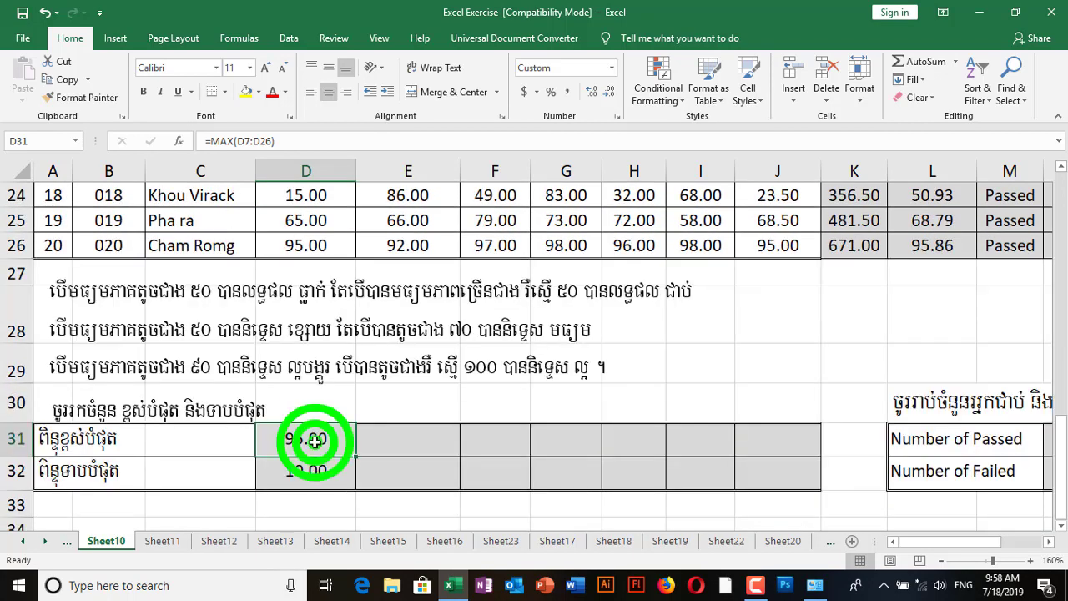
pyautogui.click(314, 141)
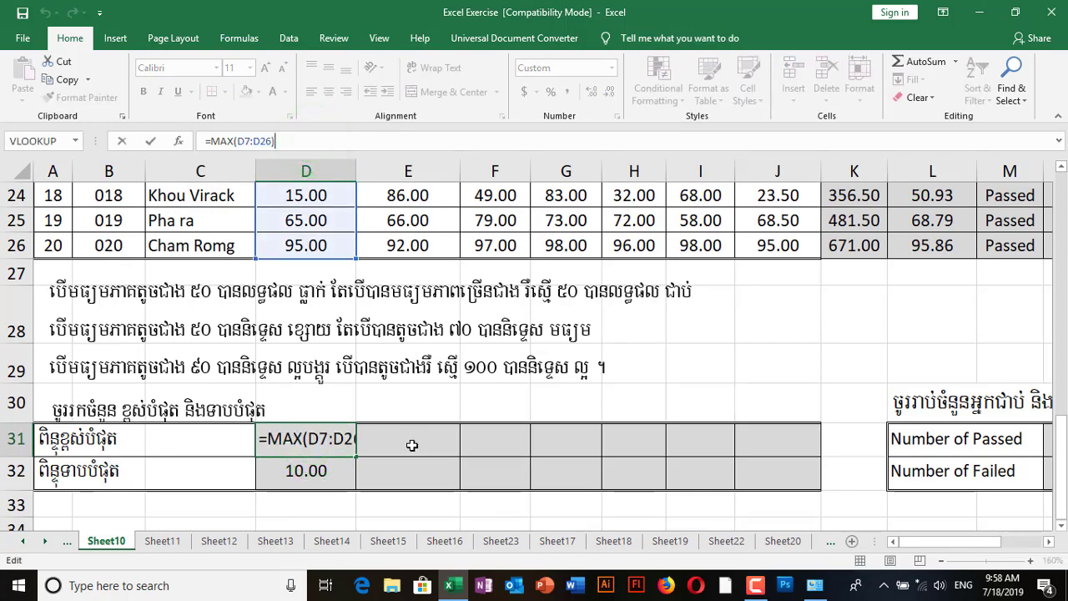
pyautogui.click(409, 478)
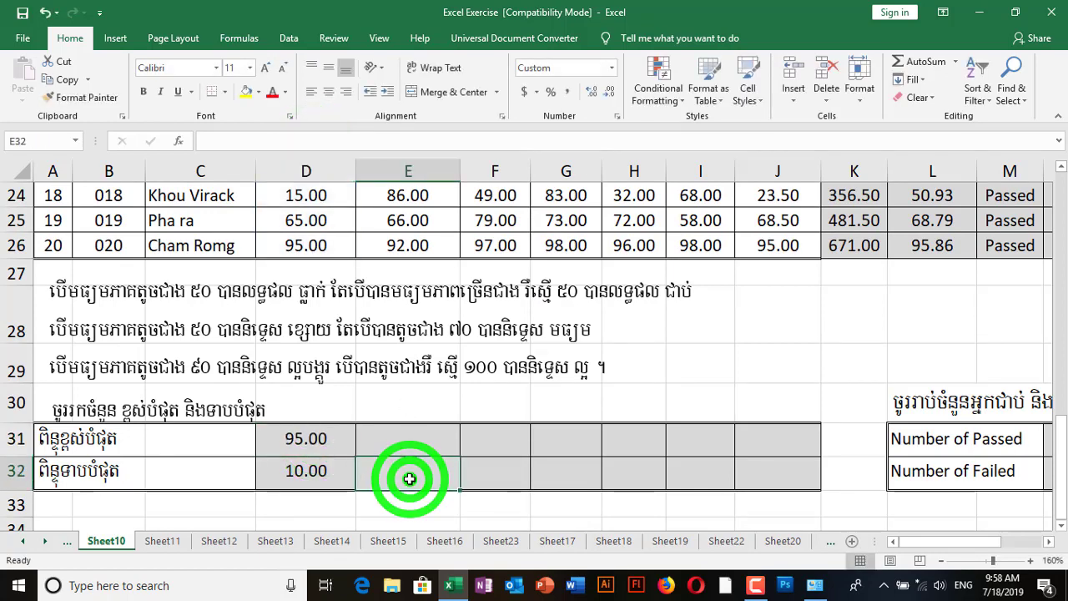
# Enter =MAX(E7:E26) in E31 to get the highest score of the column E subject.
pyautogui.click(410, 441)
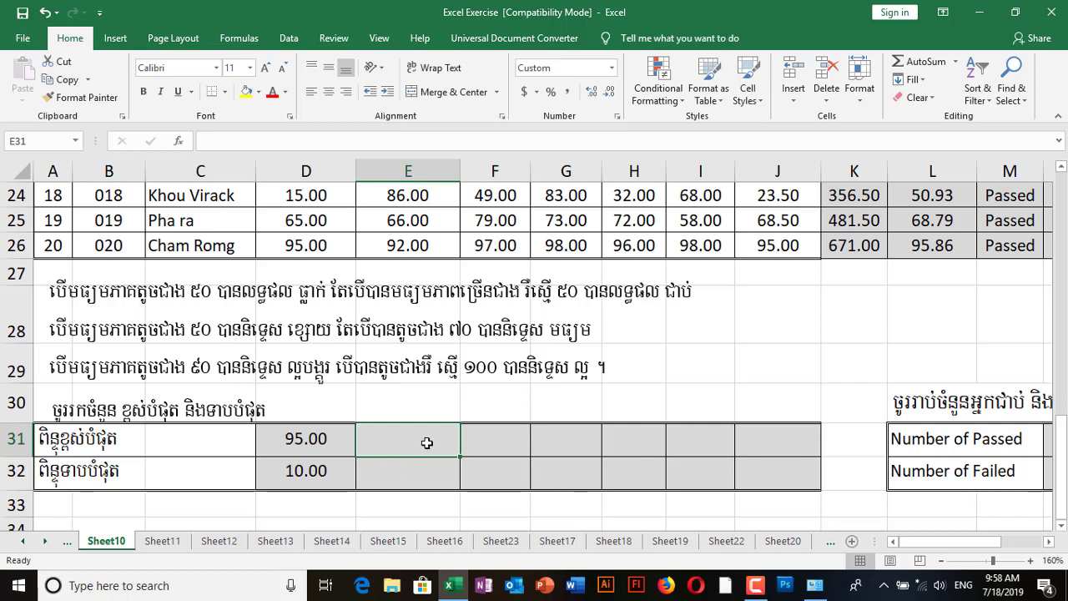
pyautogui.write('=')
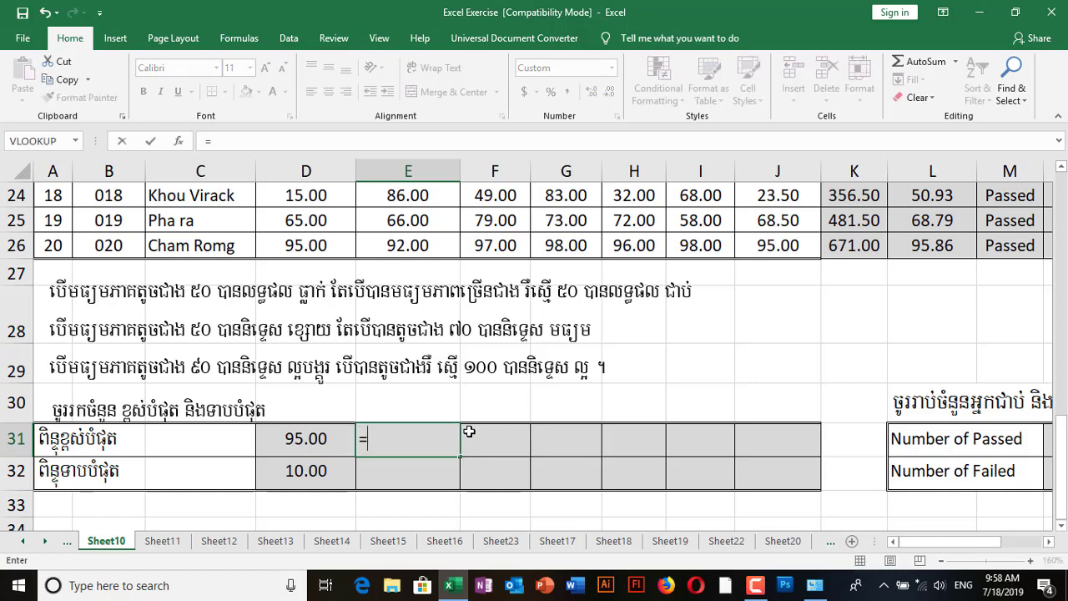
pyautogui.write('Max')
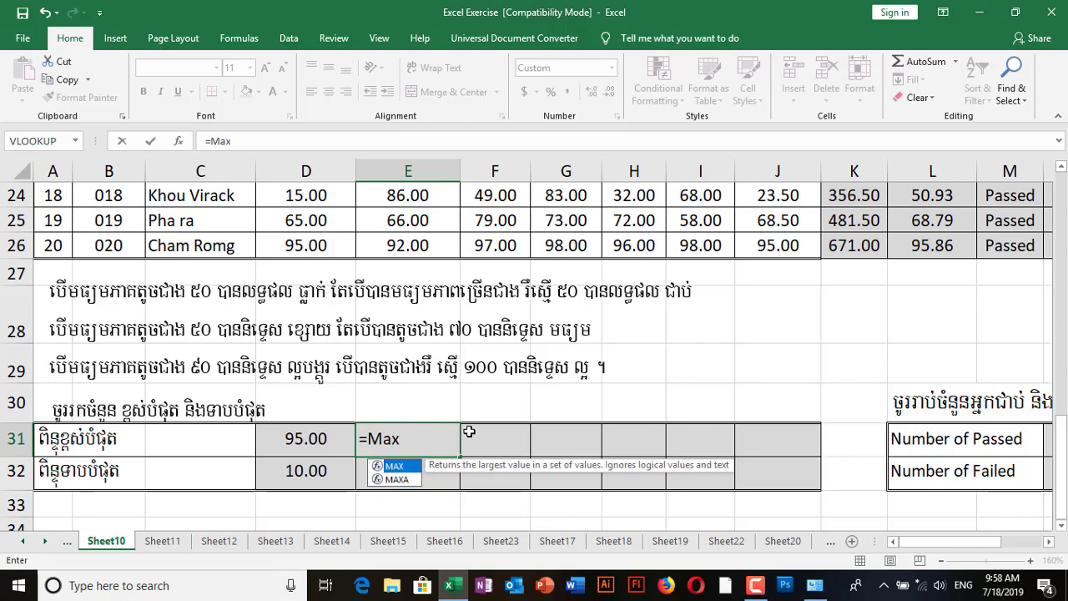
pyautogui.write('(')
pyautogui.scroll(6, 469, 430)
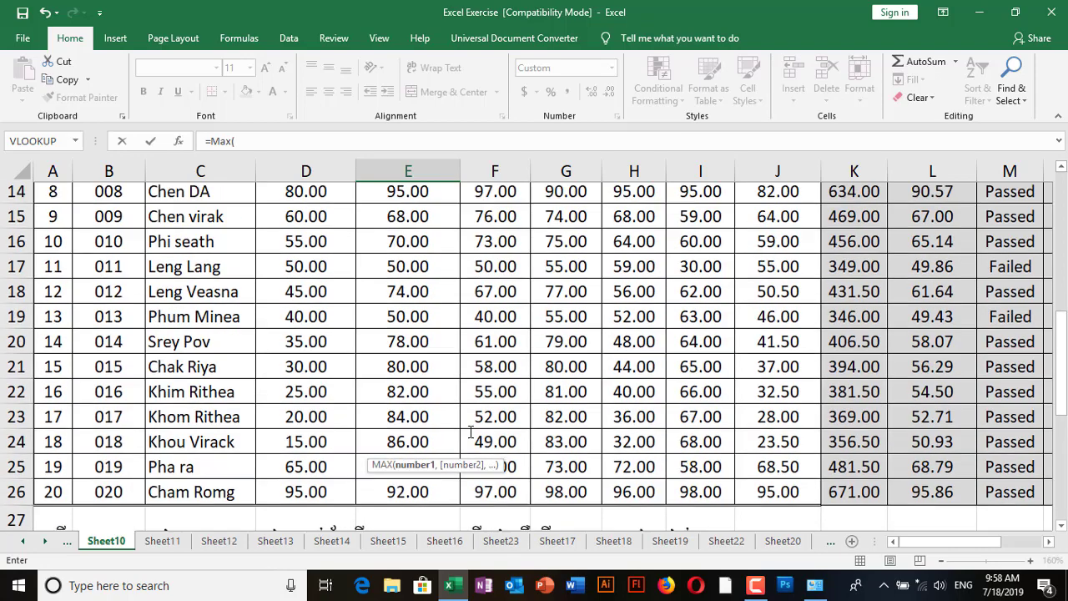
pyautogui.moveTo(401, 242); pyautogui.dragTo(409, 470)
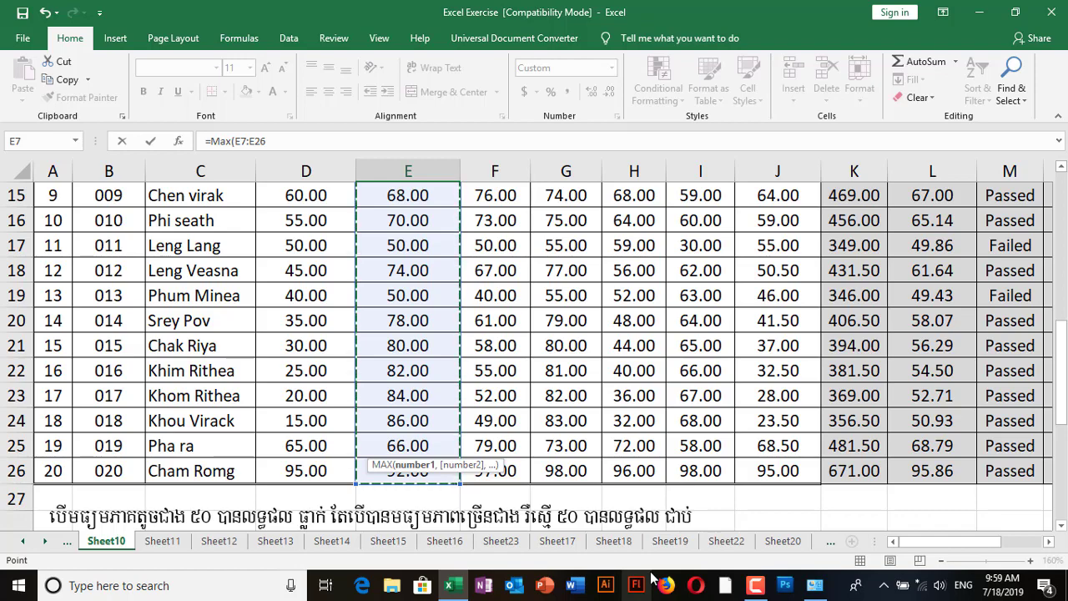
pyautogui.write(')')
pyautogui.press('Return')
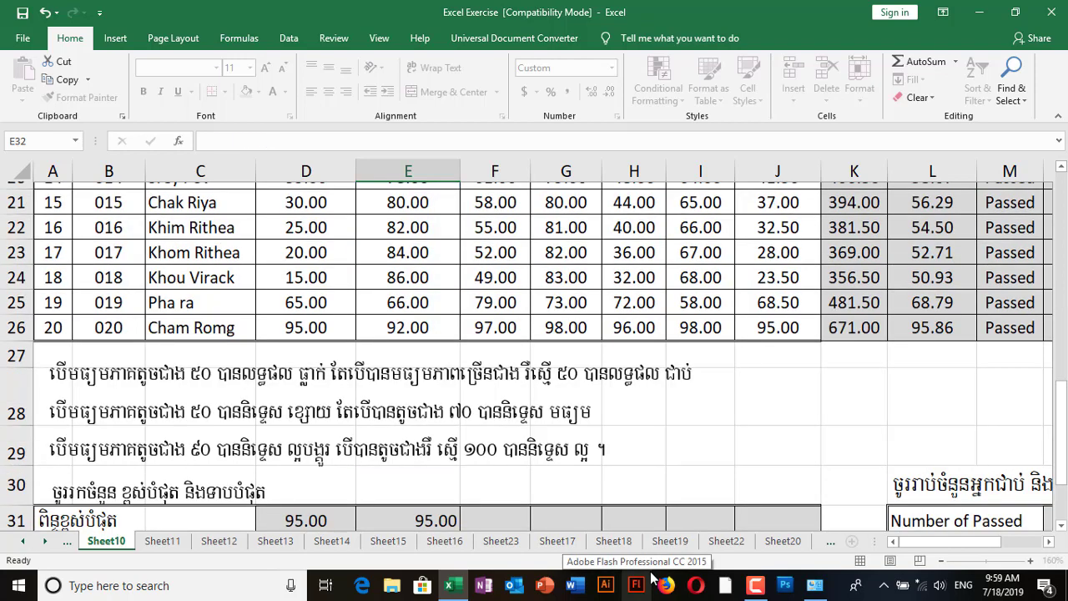
pyautogui.click(434, 474)
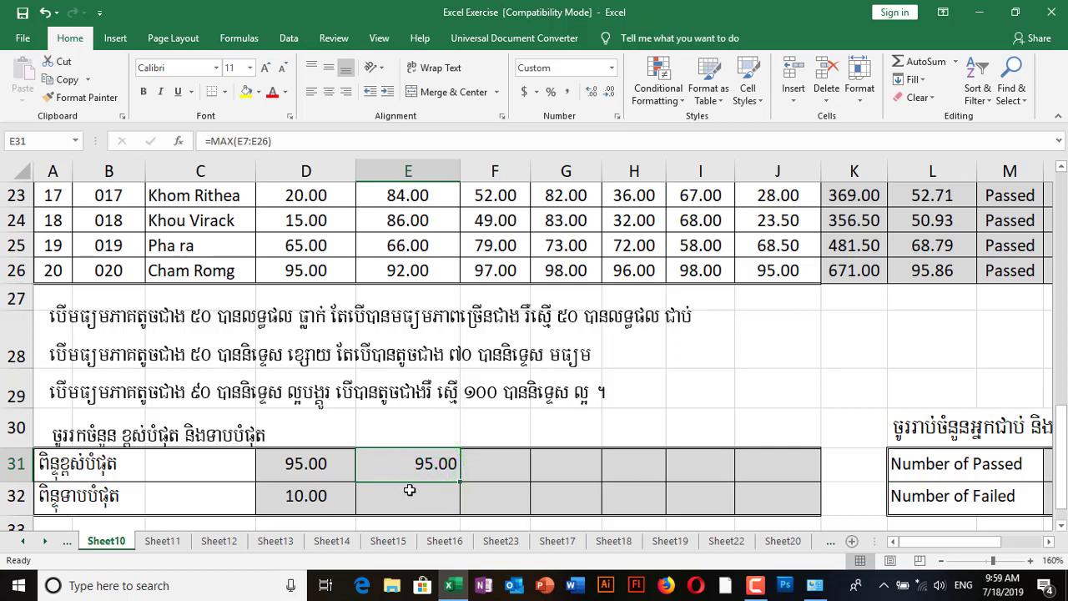
# Enter =MIN(E7:E26) in E32 to get the lowest score of the column E subject.
pyautogui.click(412, 497)
pyautogui.write('=')
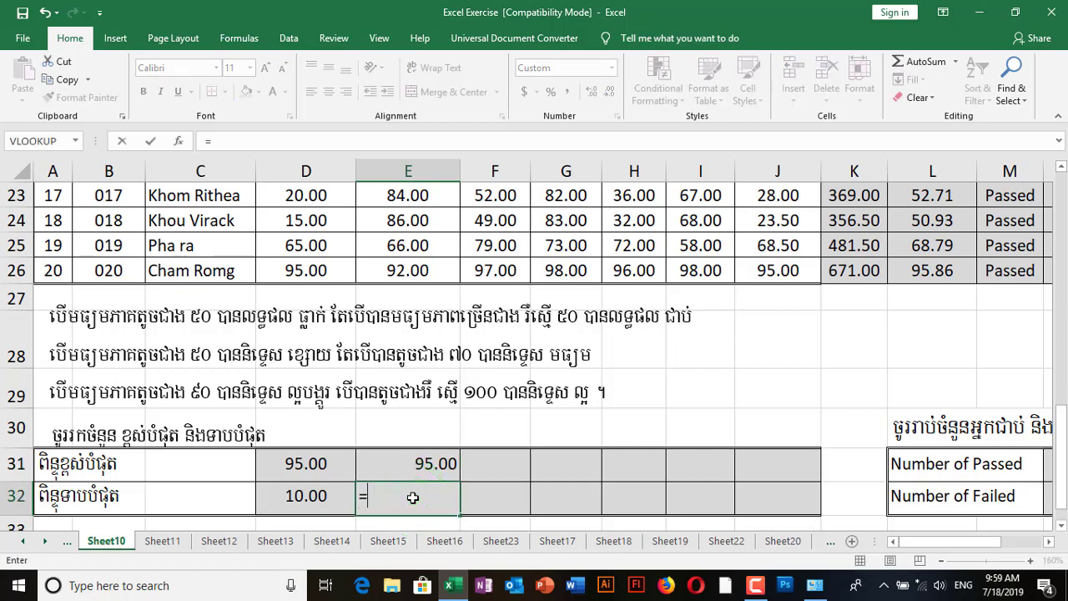
pyautogui.write('Min')
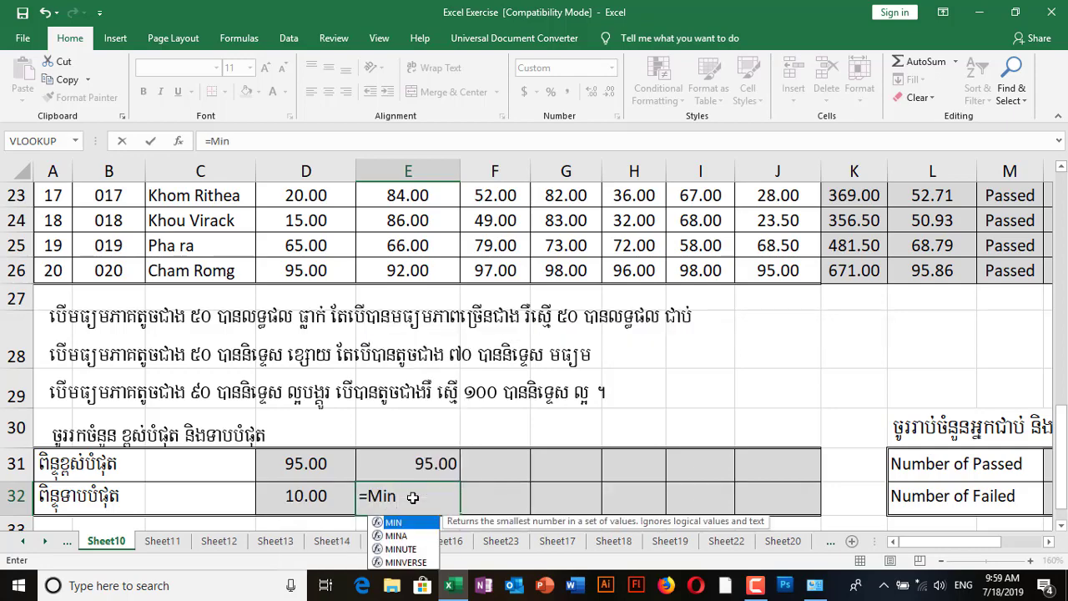
pyautogui.write('(')
pyautogui.scroll(7, 429, 499)
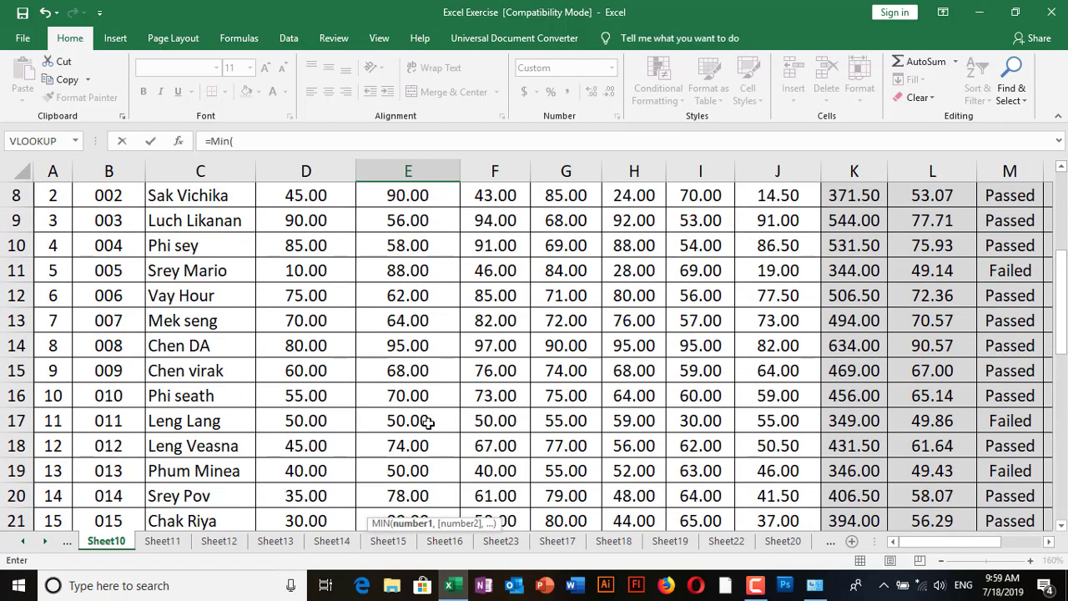
pyautogui.moveTo(432, 332); pyautogui.dragTo(418, 474)
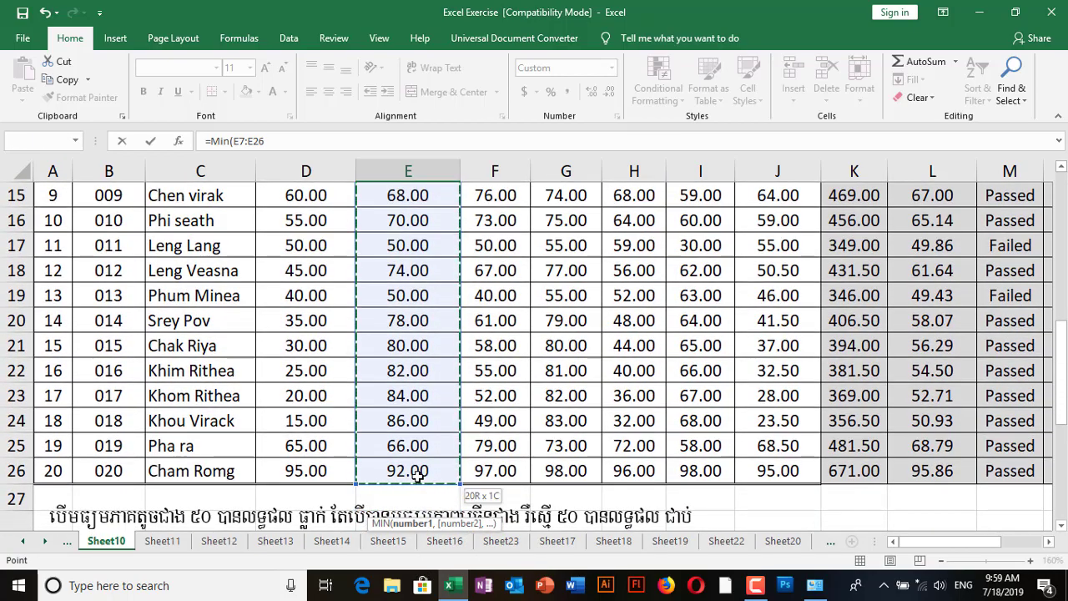
pyautogui.scroll(-3, 434, 480)
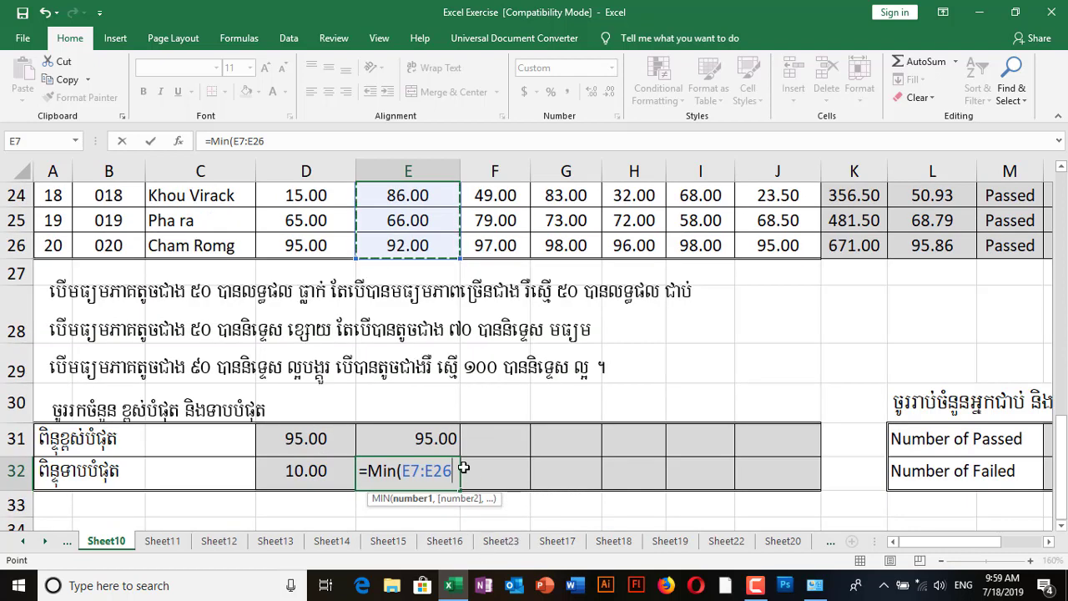
pyautogui.write(')')
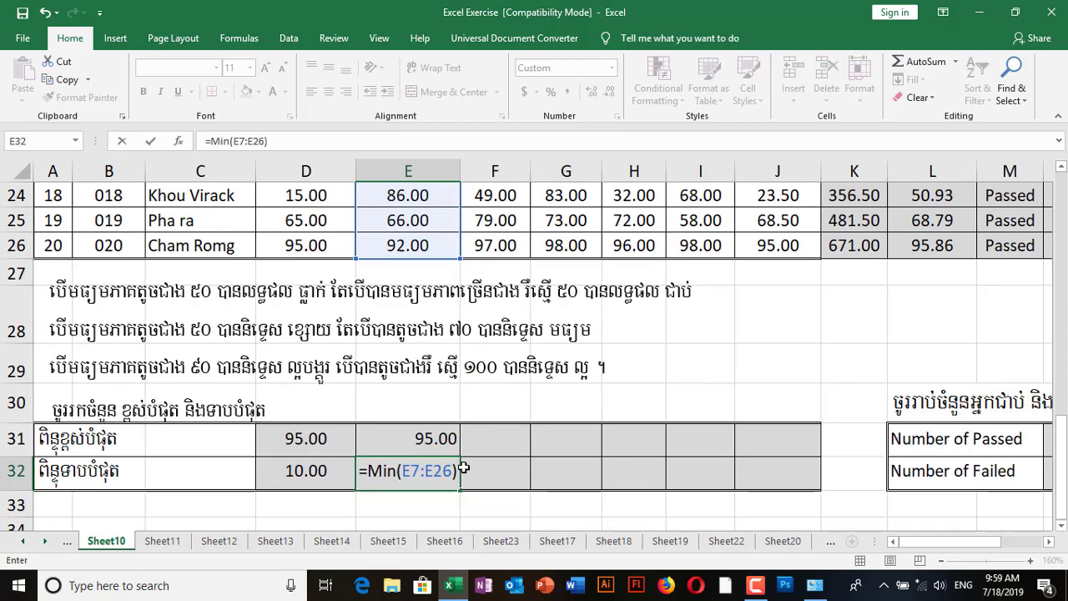
pyautogui.press('Return')
pyautogui.click(428, 474)
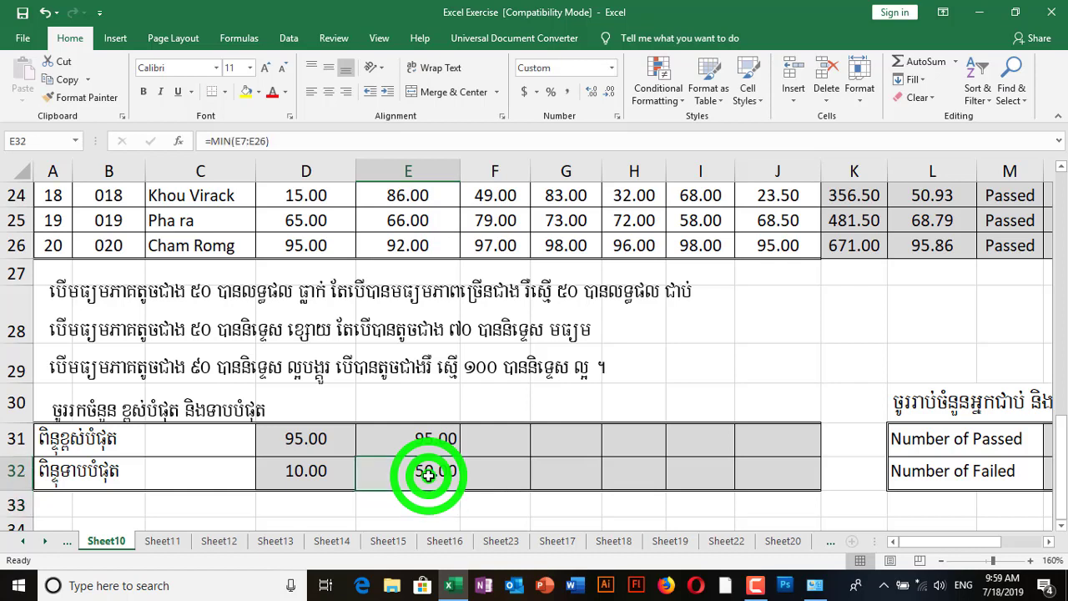
# Fill the highest-score formula from E31 across through J31 for the remaining subjects.
pyautogui.click(500, 446)
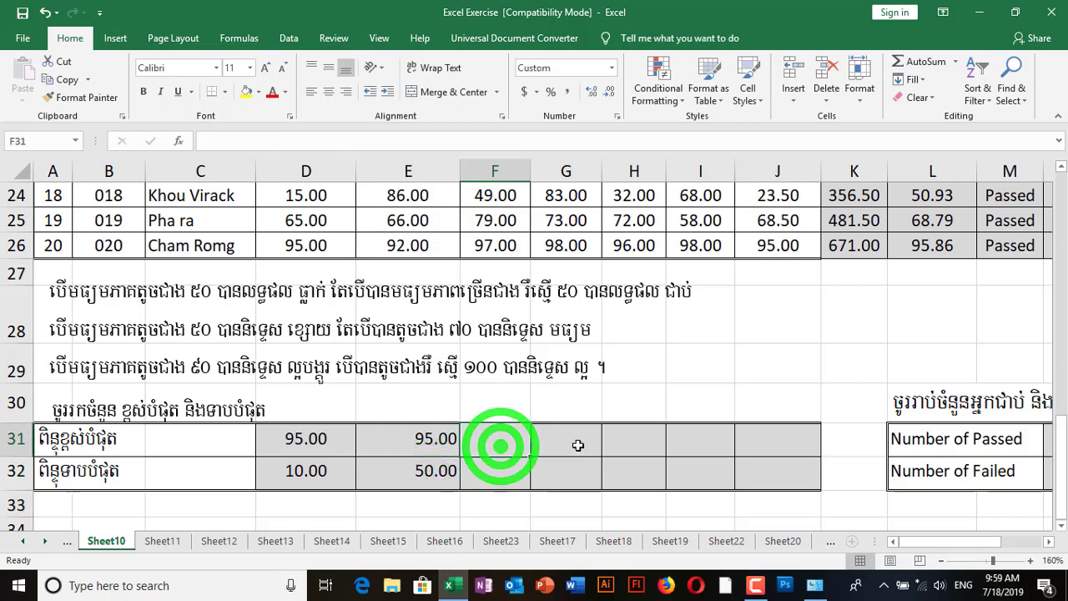
pyautogui.click(437, 442)
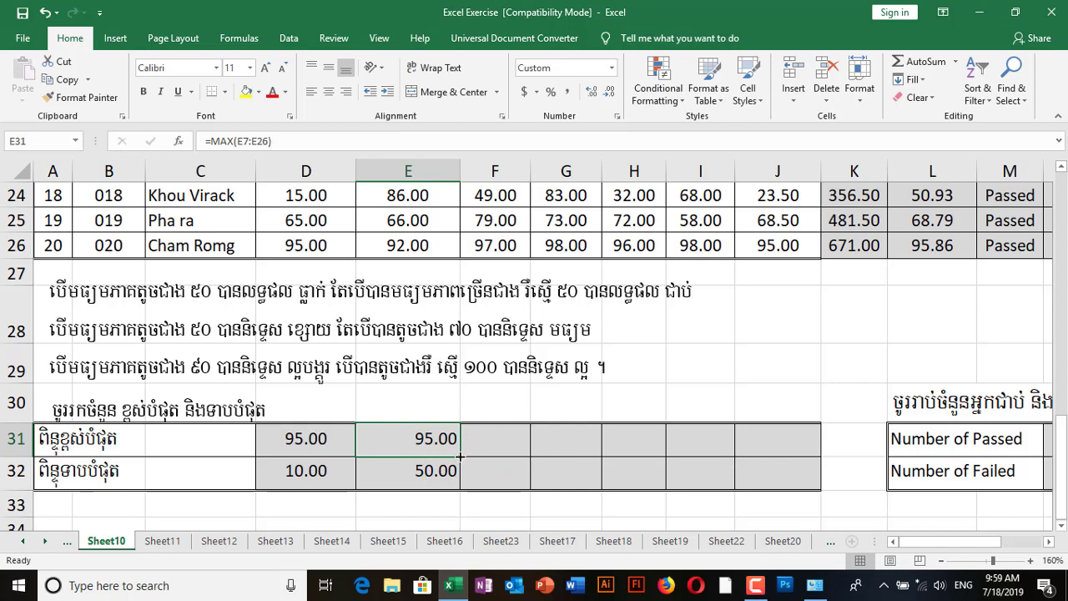
pyautogui.moveTo(460, 456); pyautogui.dragTo(460, 457)
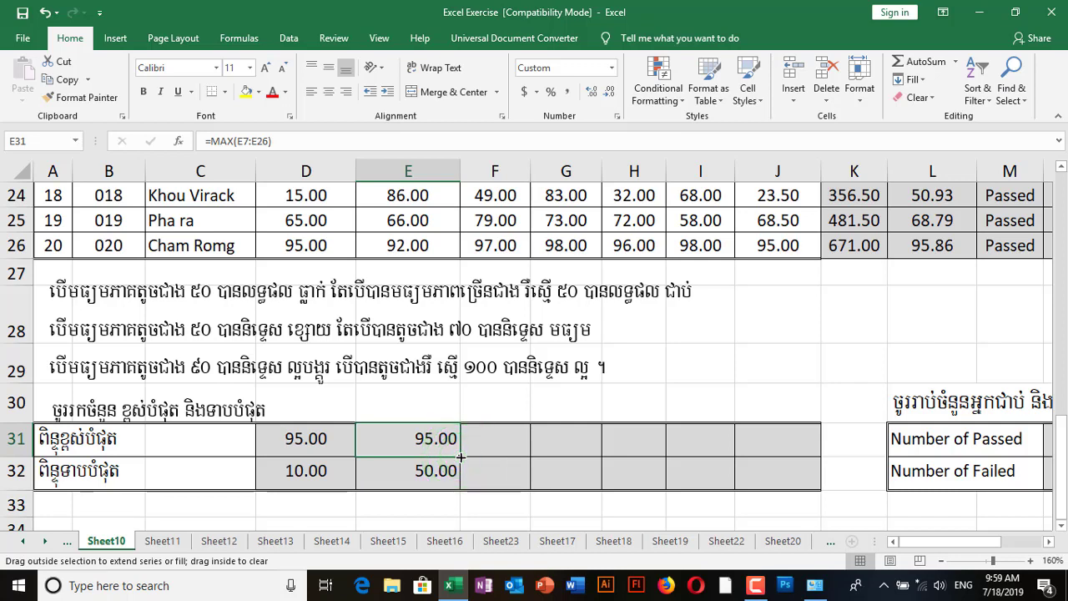
pyautogui.moveTo(460, 457); pyautogui.dragTo(787, 451)
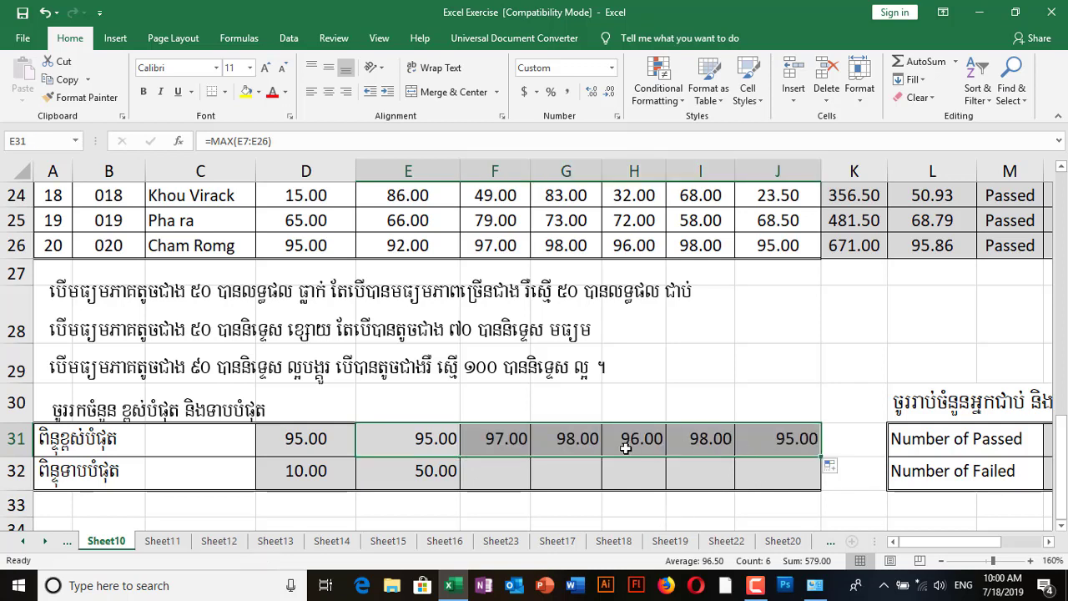
# Check which column F score range the copied highest-score formula in F31 covers, tracing it through the student list.
pyautogui.click(574, 444)
pyautogui.click(503, 444)
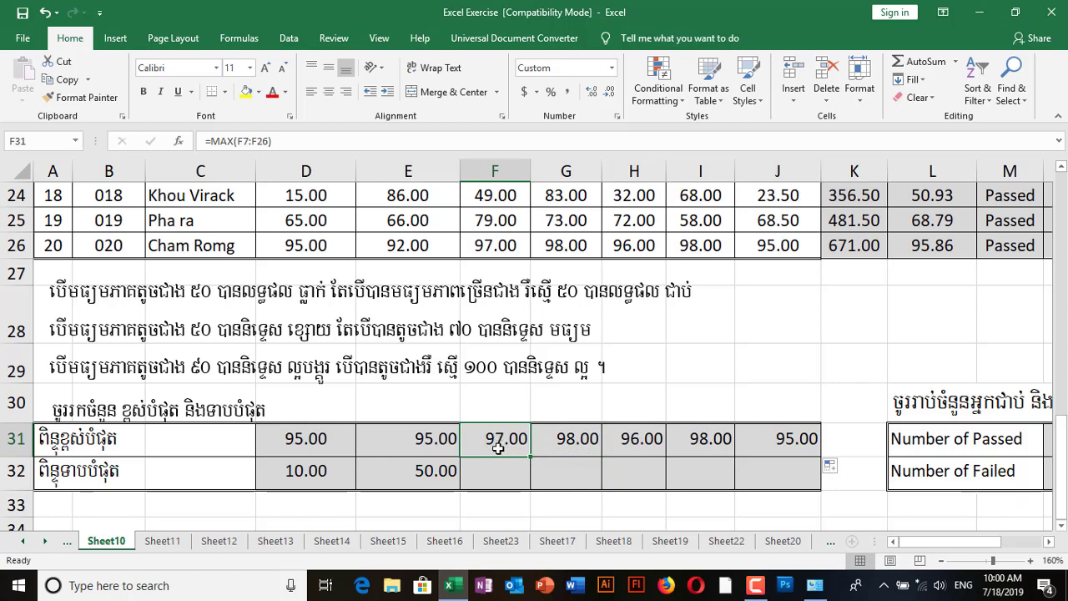
pyautogui.click(278, 141)
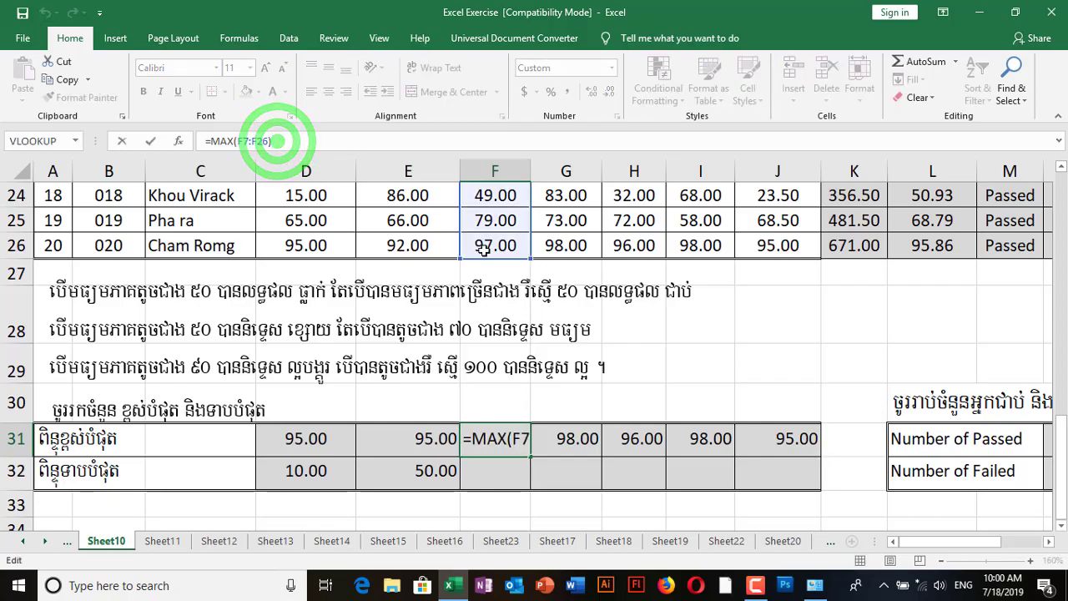
pyautogui.scroll(3, 489, 274)
pyautogui.scroll(2, 495, 282)
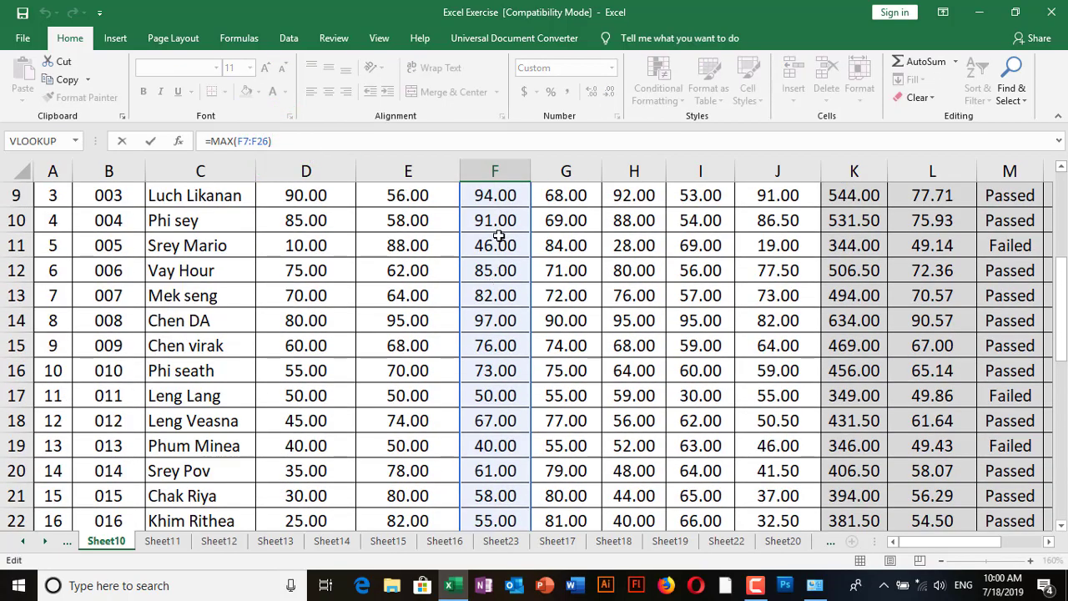
pyautogui.scroll(1, 501, 235)
pyautogui.scroll(-5, 496, 370)
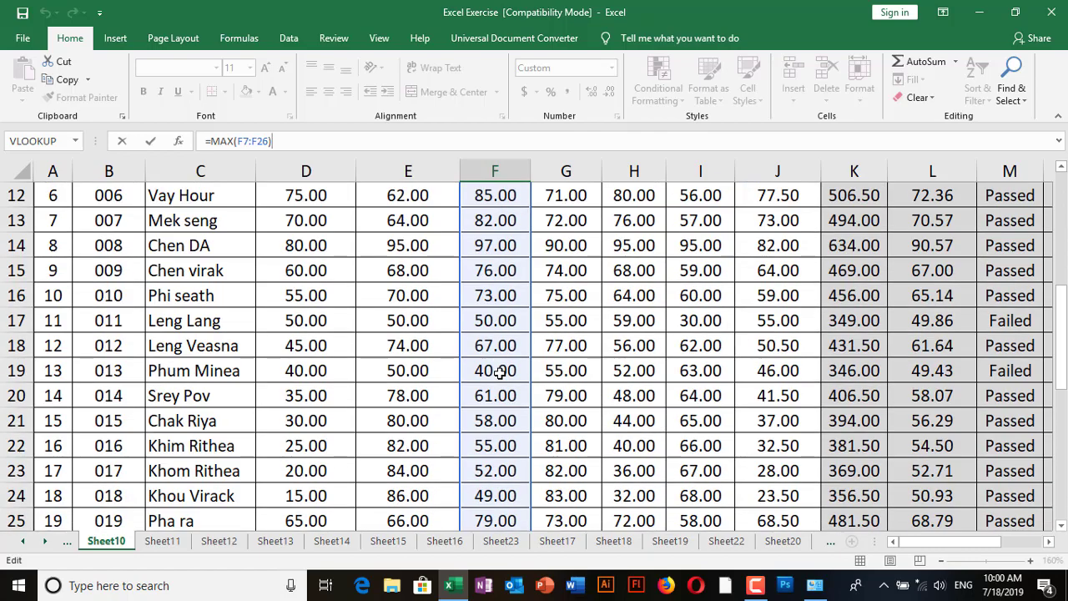
pyautogui.scroll(-2, 501, 375)
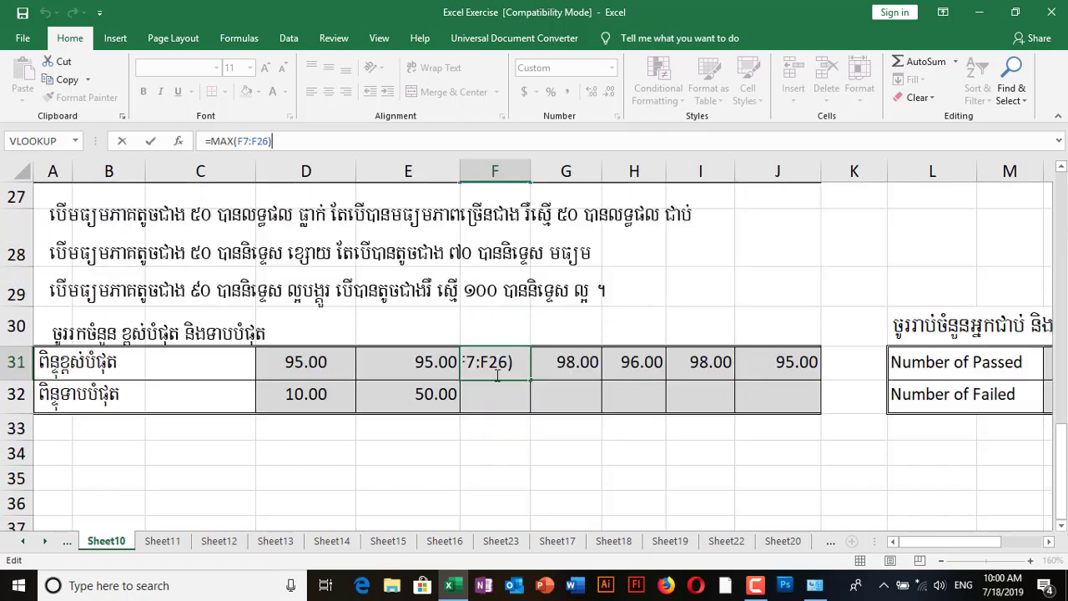
pyautogui.scroll(7, 497, 341)
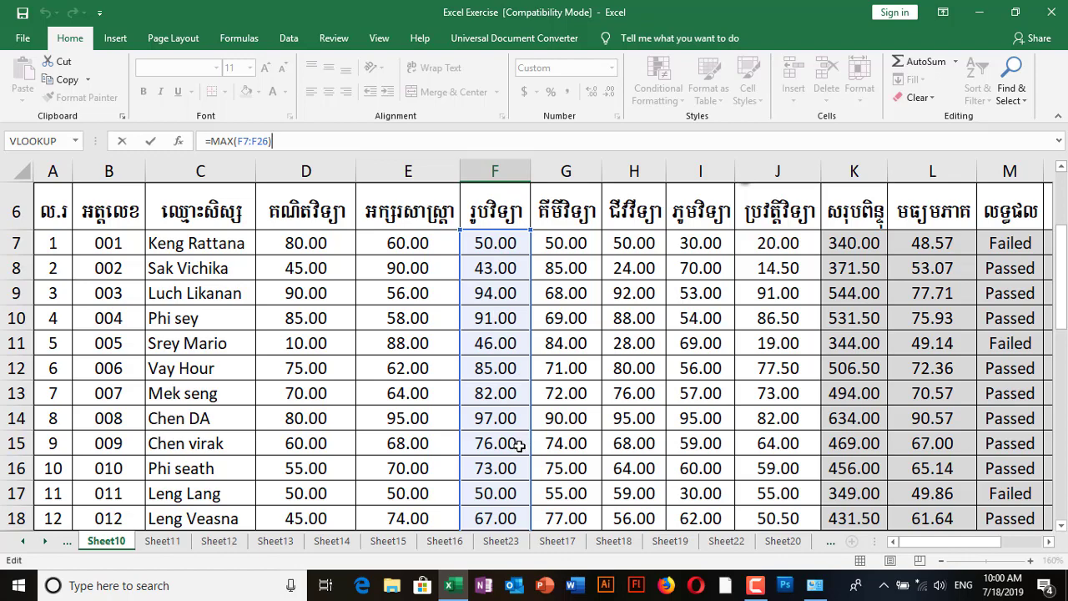
pyautogui.scroll(-4, 519, 446)
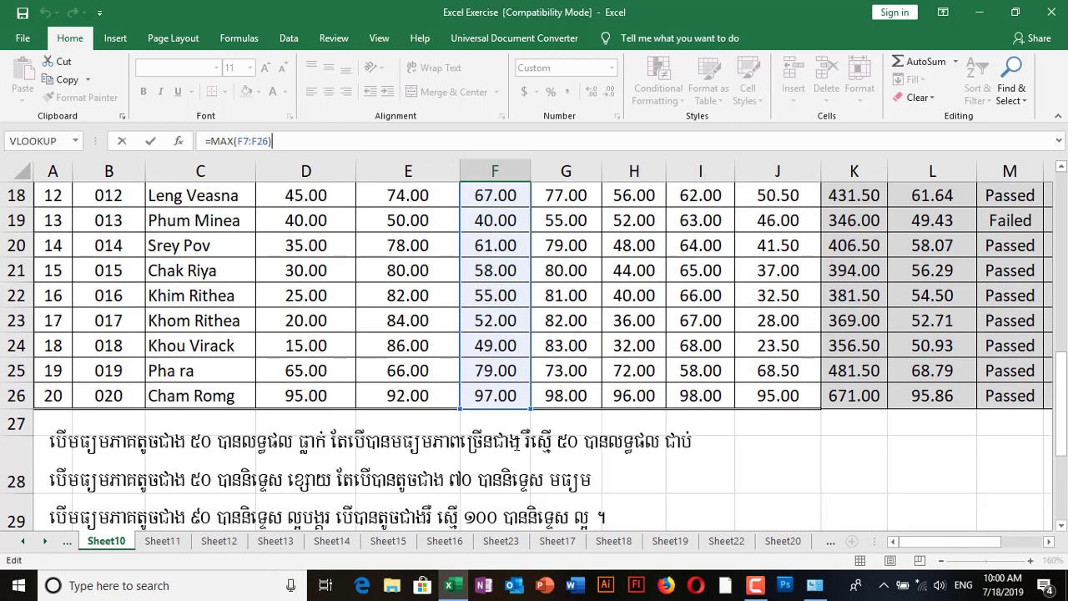
pyautogui.scroll(-3, 514, 444)
pyautogui.press('Return')
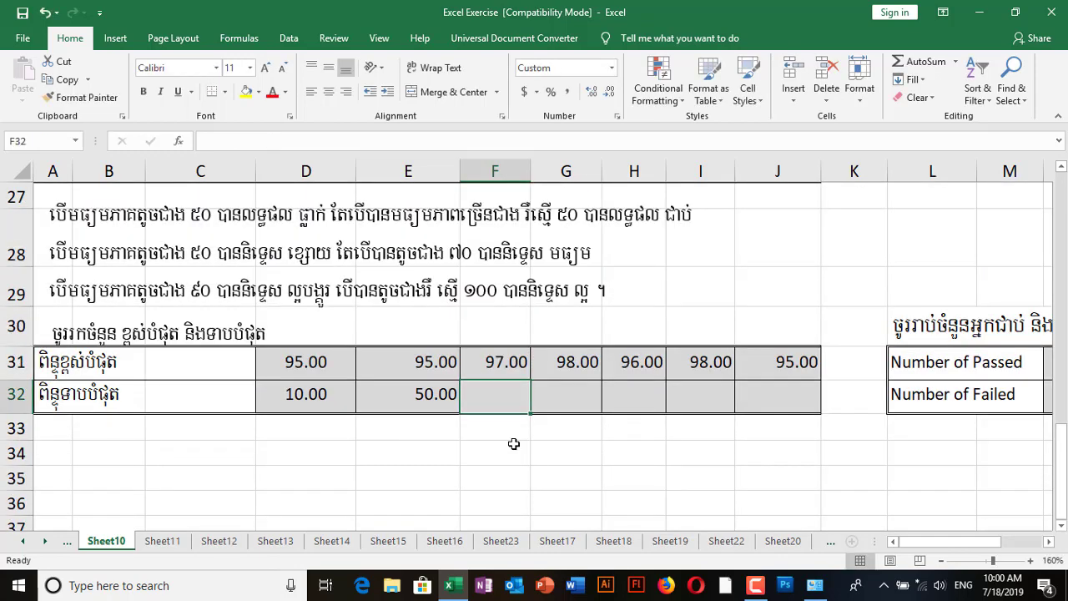
# Fill the lowest-score formula from E32 across through J32 for the remaining subjects.
pyautogui.click(436, 398)
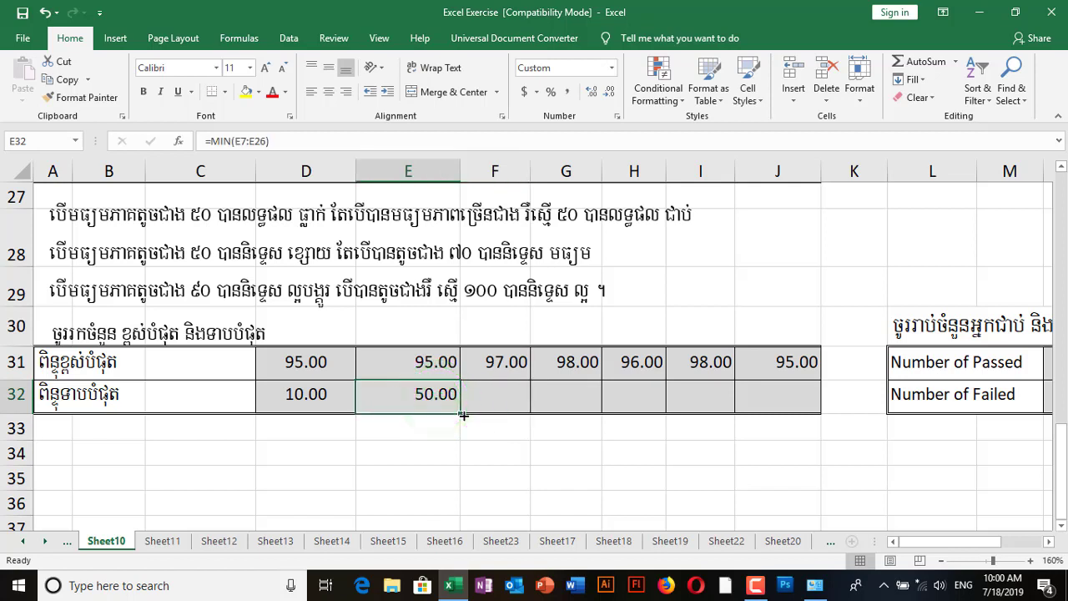
pyautogui.moveTo(476, 413); pyautogui.dragTo(796, 409)
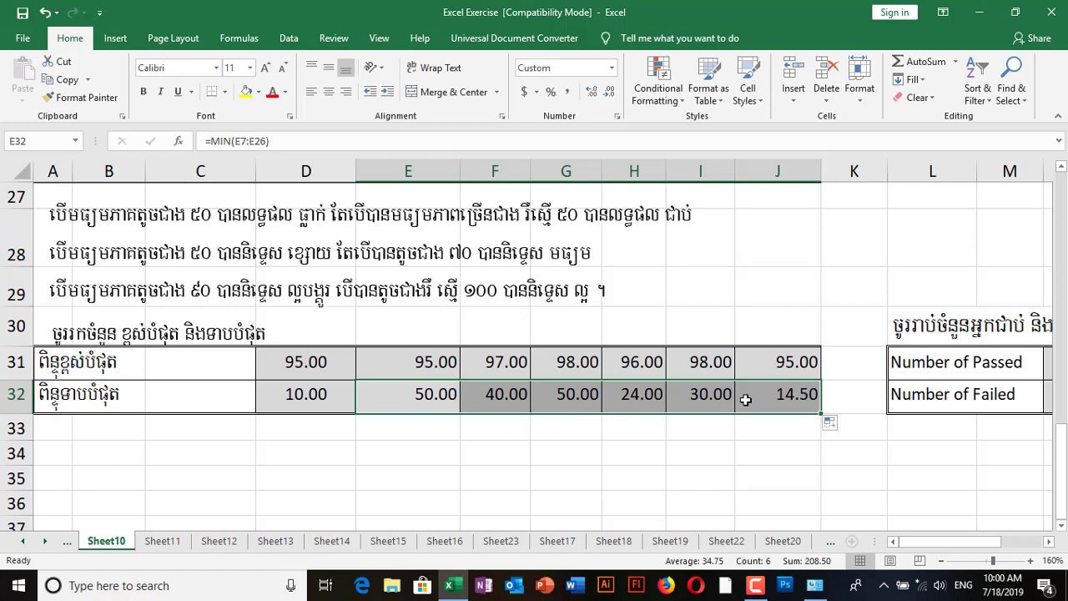
# Examine the Number of Passed and Number of Failed table in L31:N32, including its heading and empty result cells.
pyautogui.click(1049, 541)
pyautogui.click(1048, 542)
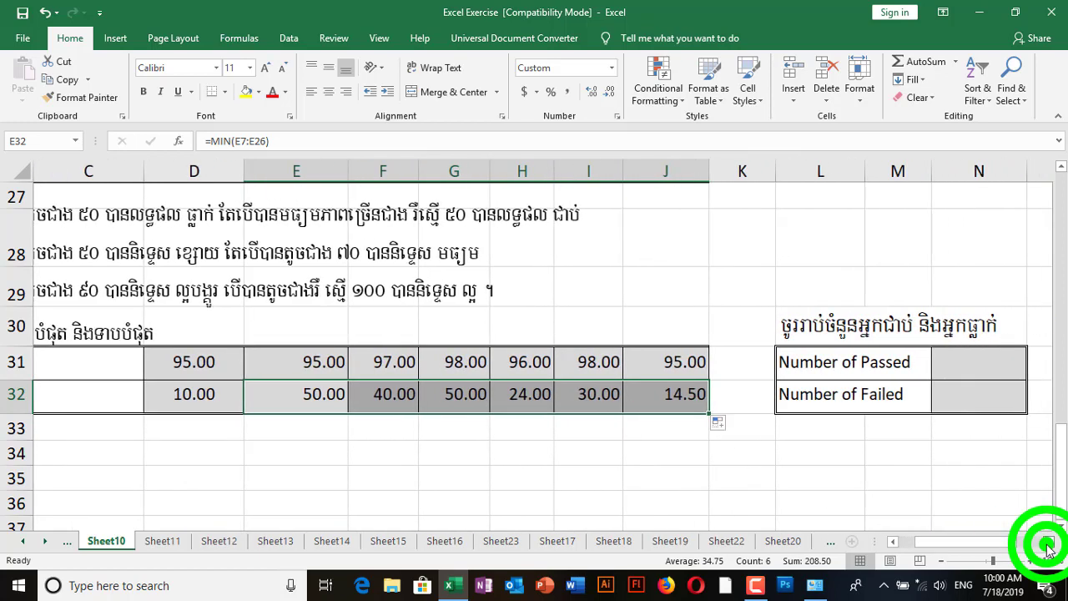
pyautogui.click(1049, 542)
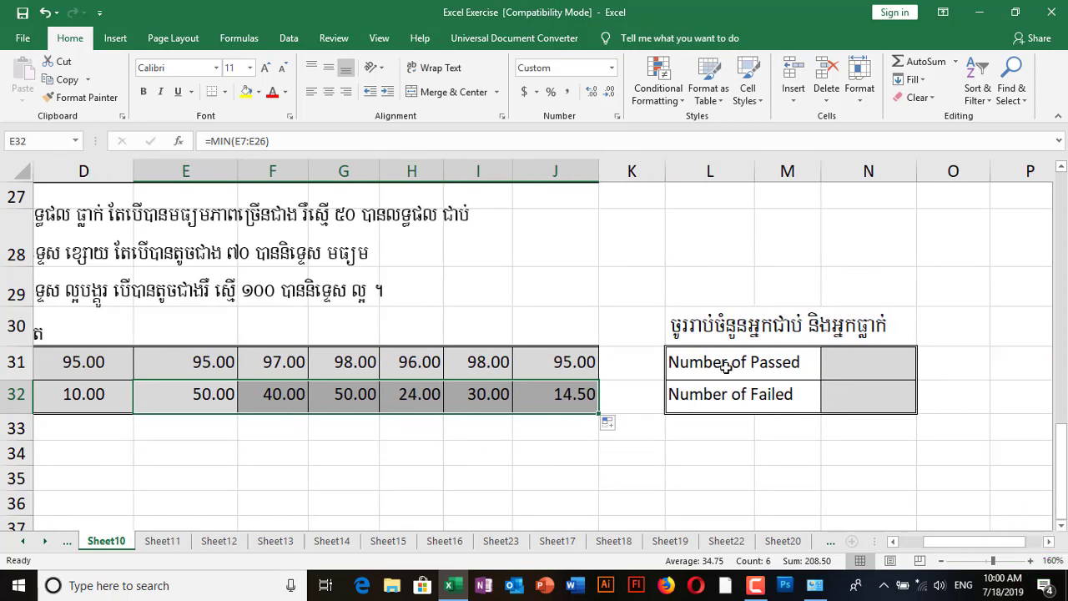
pyautogui.click(801, 336)
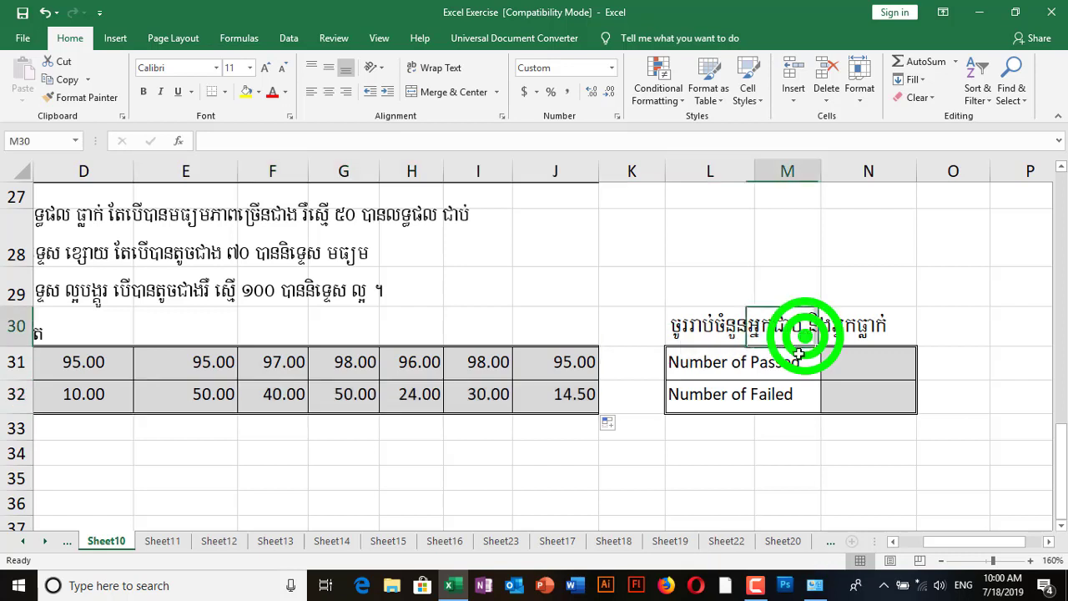
pyautogui.click(779, 366)
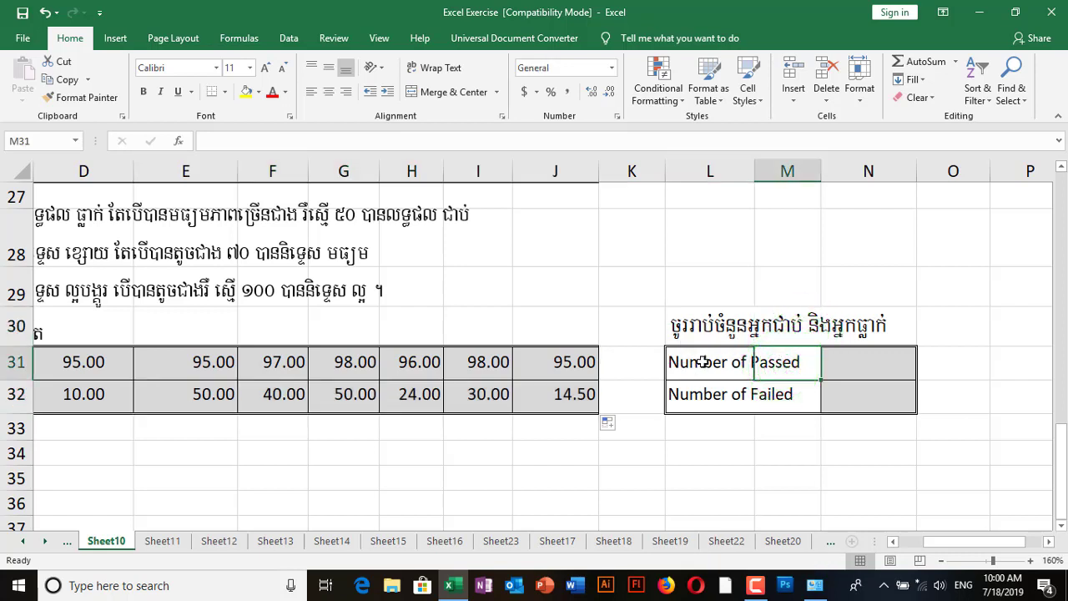
pyautogui.click(885, 376)
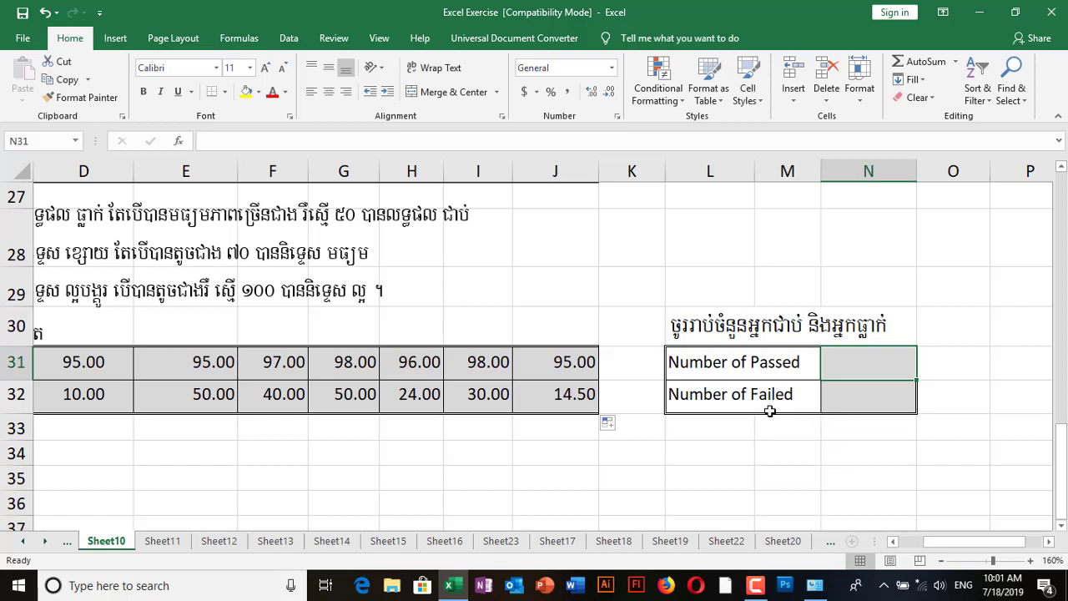
# Enter =COUNT(N7:N26) in O29 to count the numeric cells in the rank column.
pyautogui.click(949, 292)
pyautogui.write('=')
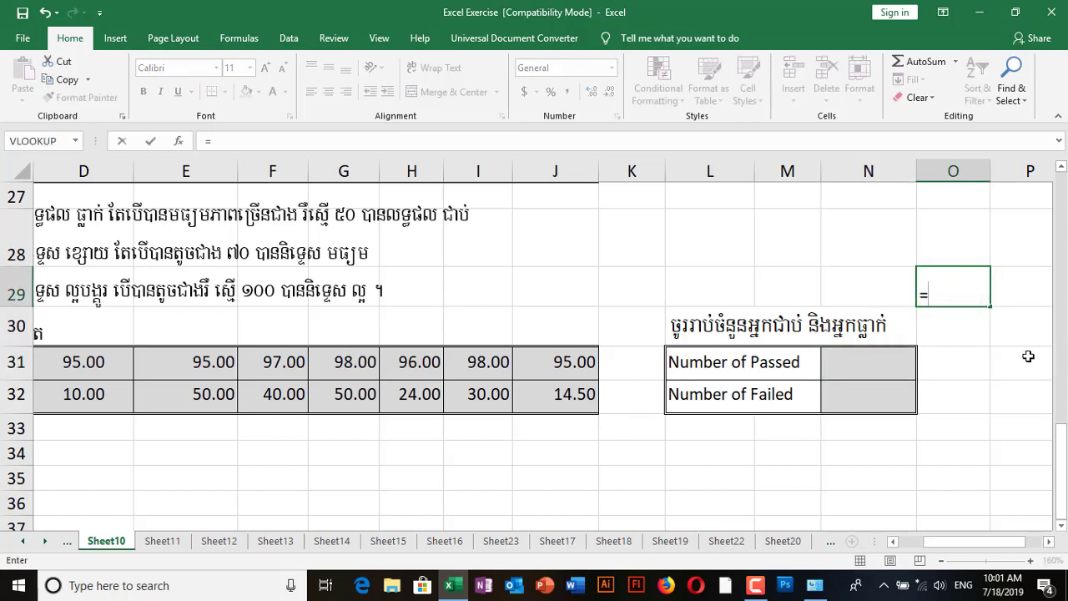
pyautogui.write('Count')
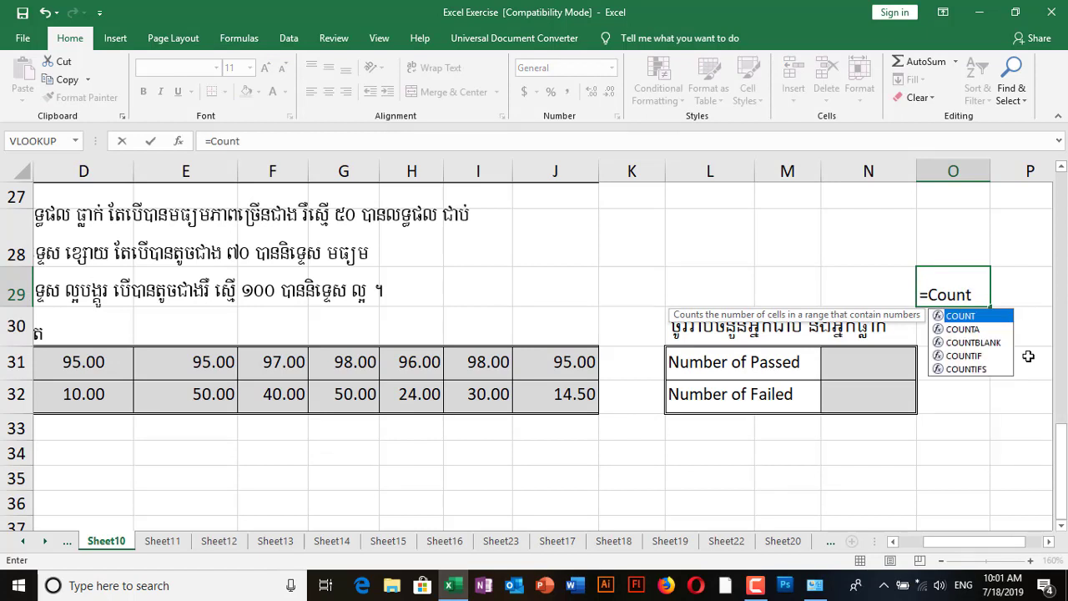
pyautogui.write('(')
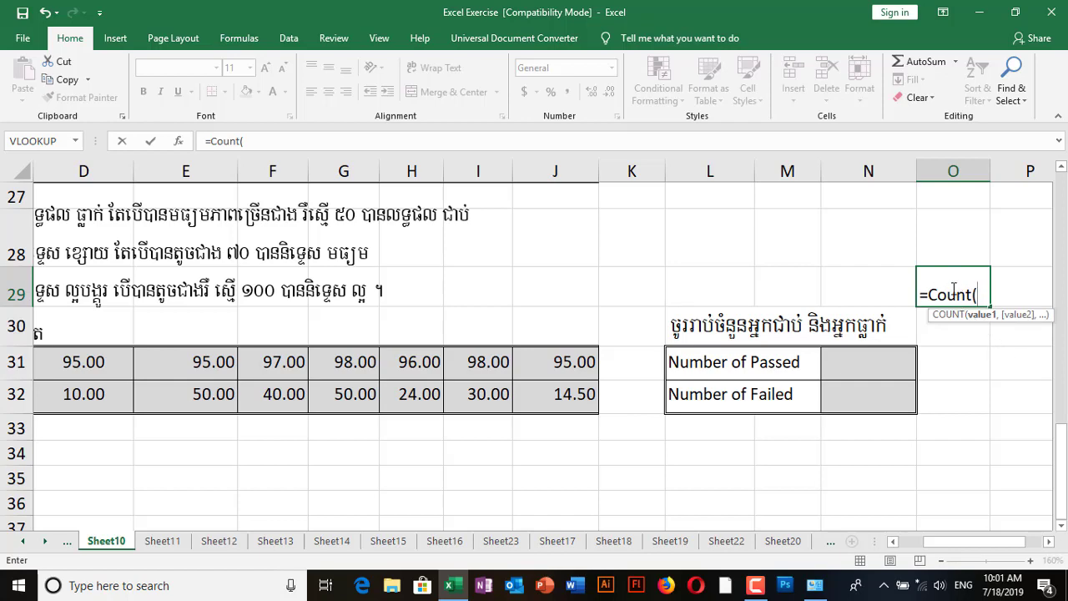
pyautogui.scroll(4, 953, 294)
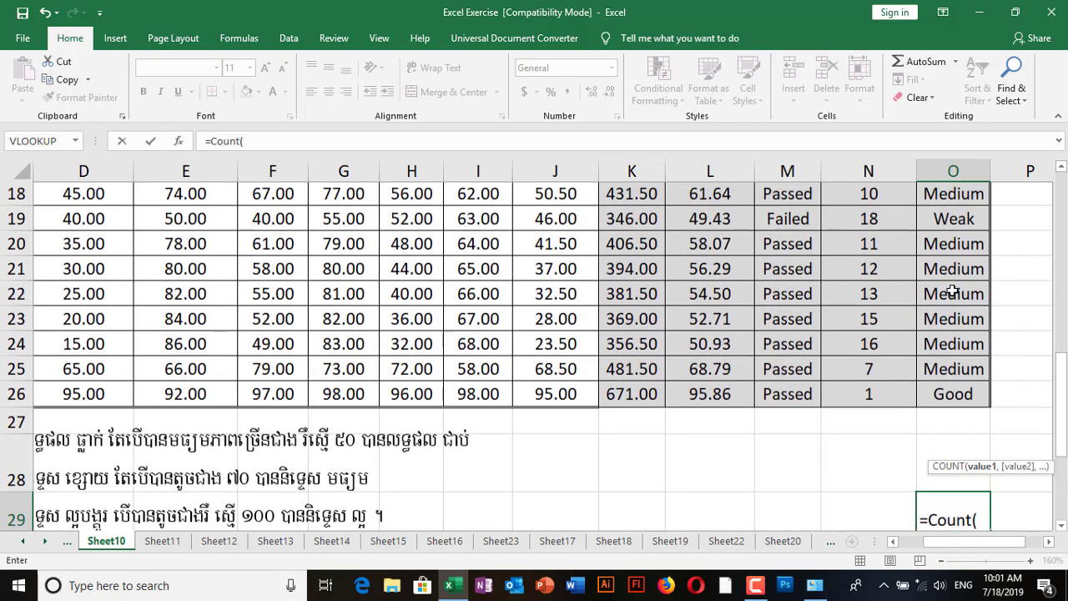
pyautogui.scroll(3, 953, 294)
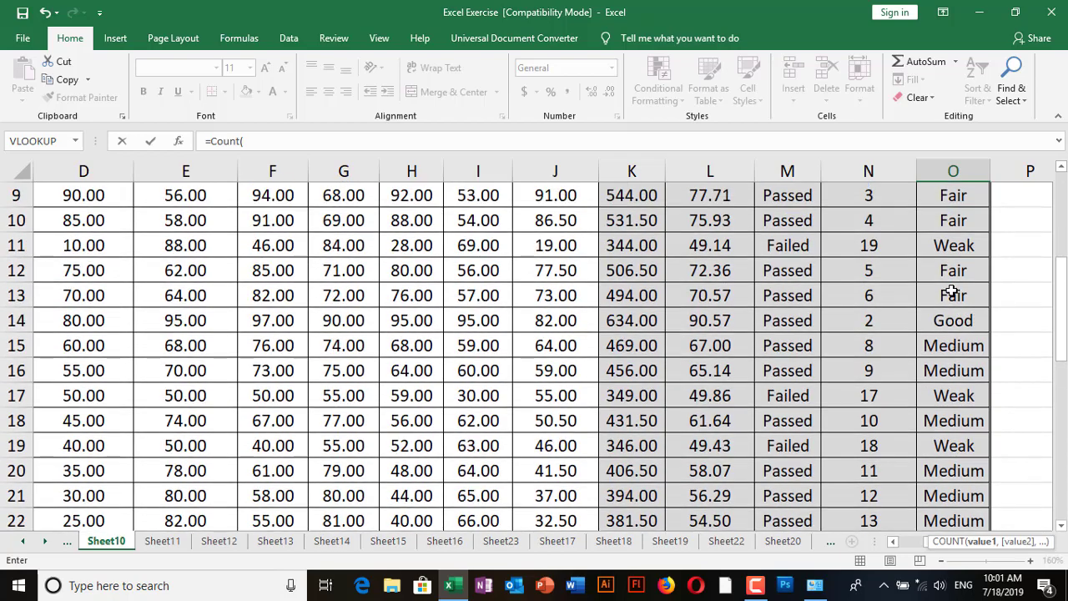
pyautogui.moveTo(885, 242); pyautogui.dragTo(873, 473)
pyautogui.scroll(-3, 942, 492)
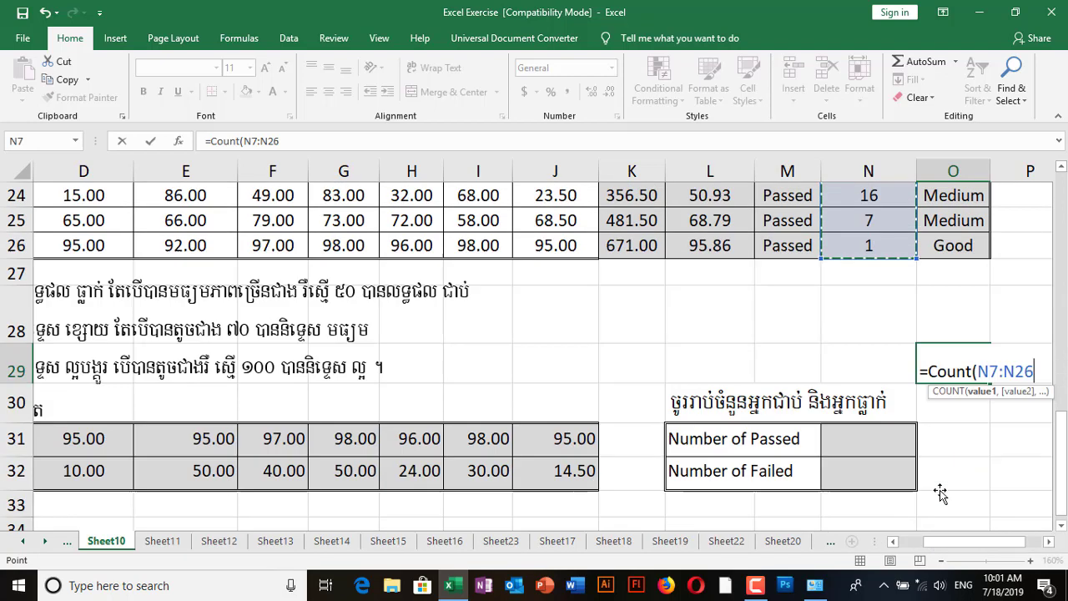
pyautogui.write(')')
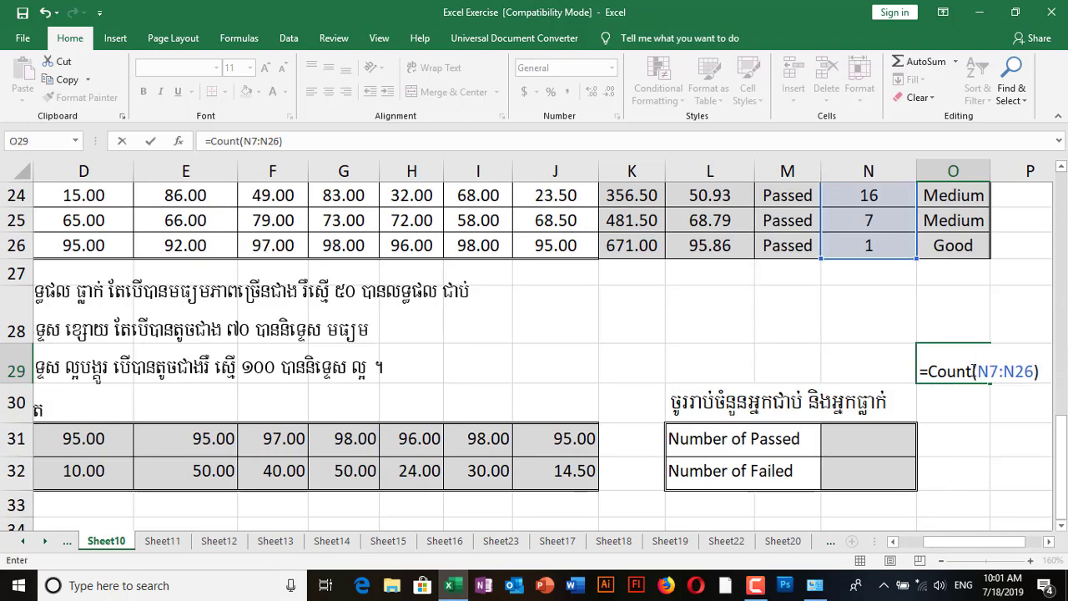
pyautogui.press('Return')
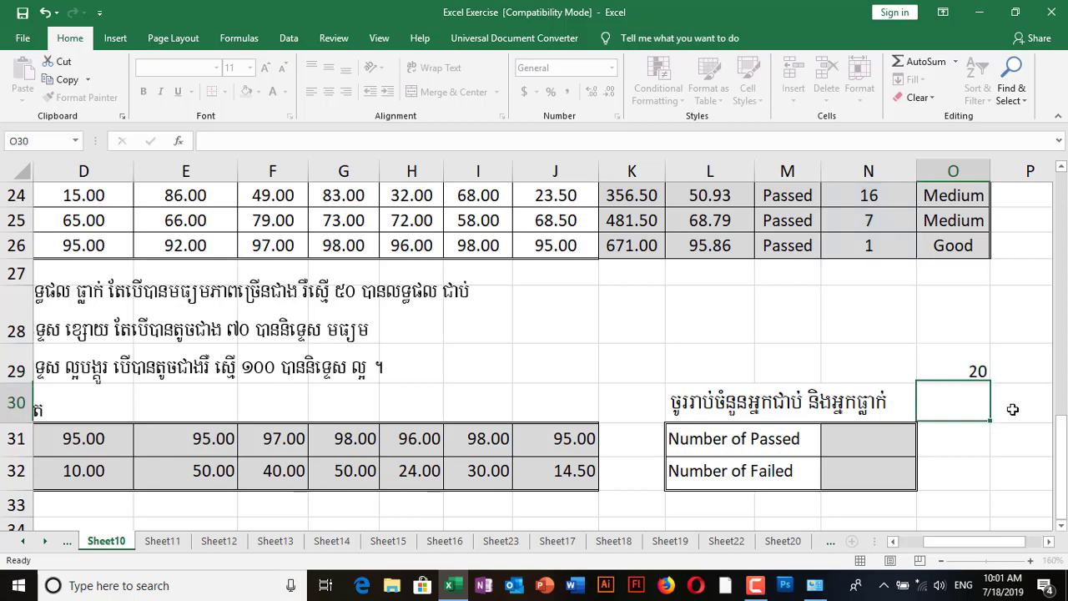
# Check the COUNT formula in O29 against the individual rank cells in N7:N26 that it counts.
pyautogui.click(958, 367)
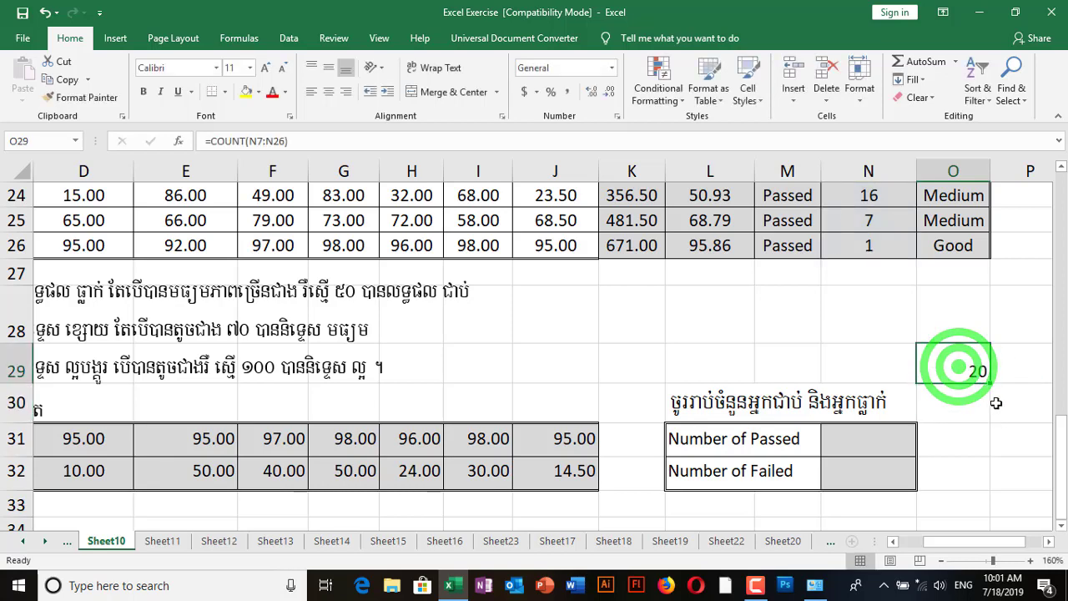
pyautogui.scroll(1, 858, 318)
pyautogui.scroll(6, 858, 317)
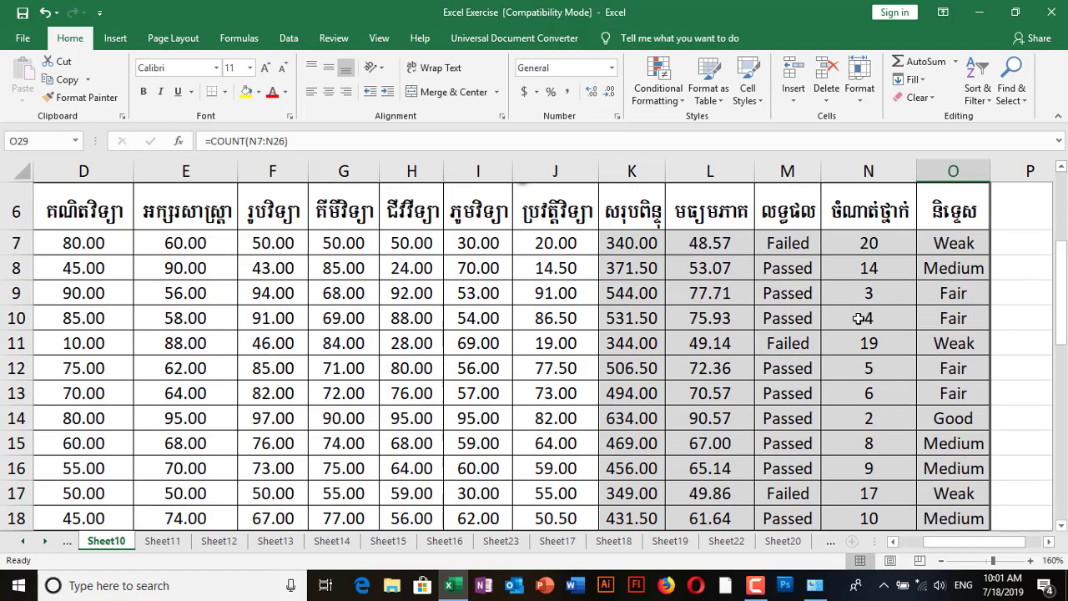
pyautogui.click(871, 245)
pyautogui.click(873, 268)
pyautogui.click(876, 293)
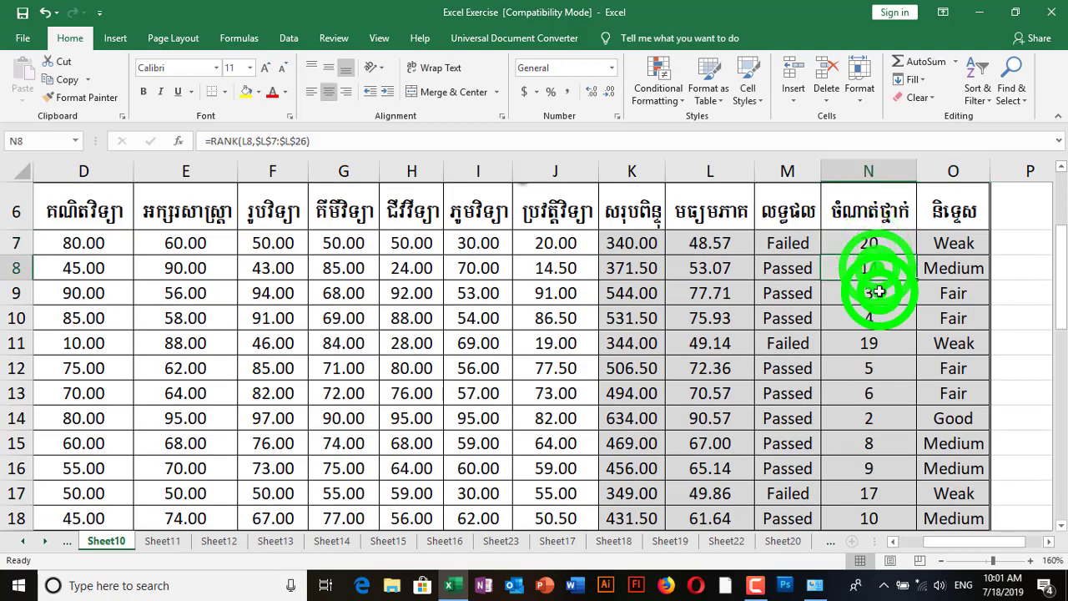
pyautogui.click(885, 324)
pyautogui.click(883, 370)
pyautogui.scroll(-3, 877, 375)
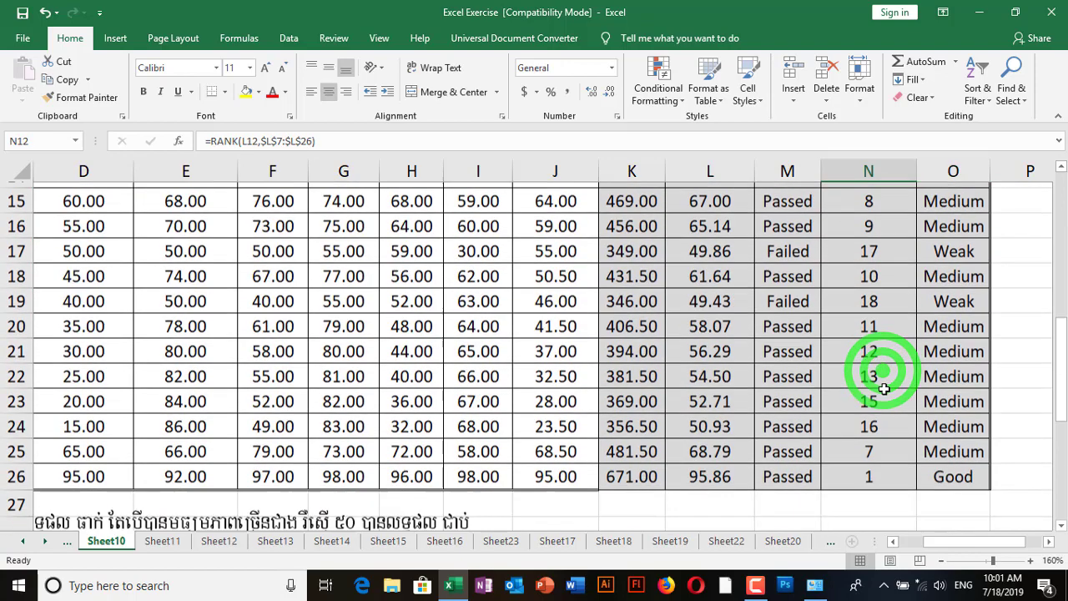
pyautogui.click(876, 475)
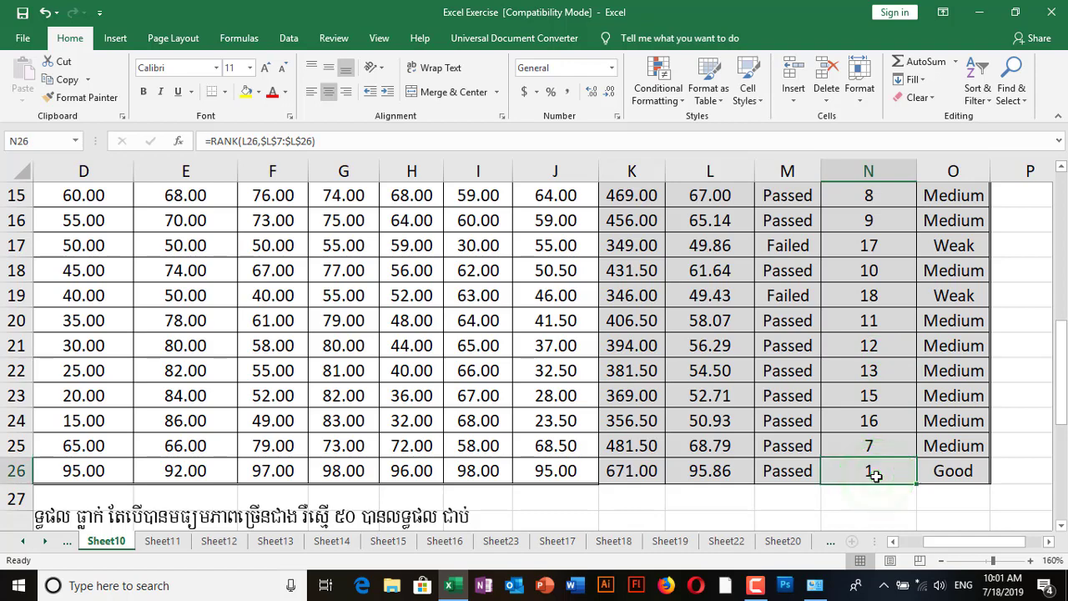
pyautogui.scroll(-2, 876, 476)
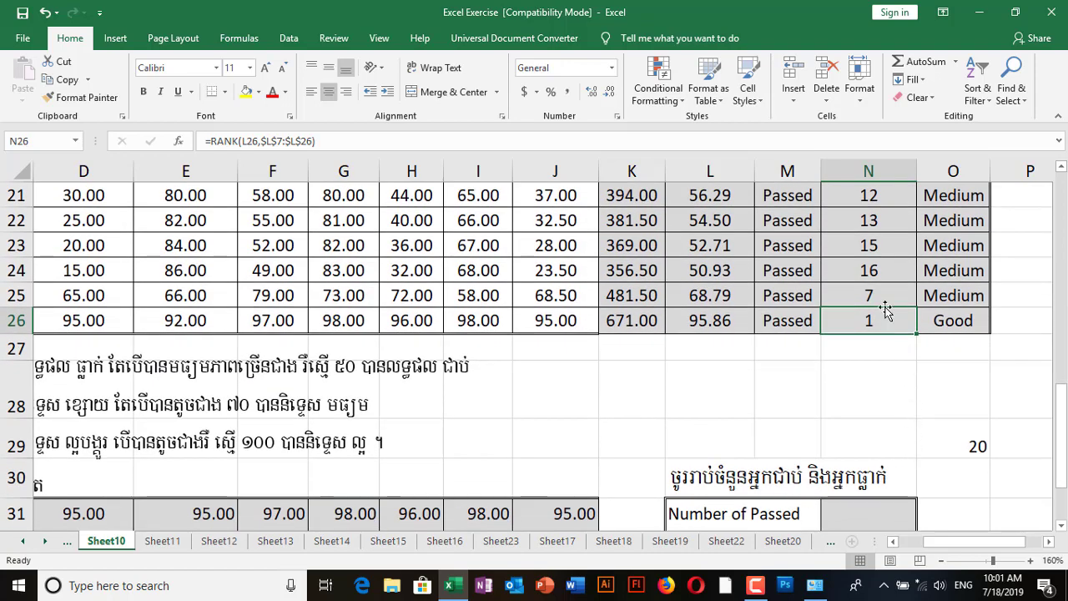
pyautogui.click(841, 222)
pyautogui.scroll(1, 893, 264)
pyautogui.scroll(2, 890, 268)
pyautogui.scroll(-4, 884, 400)
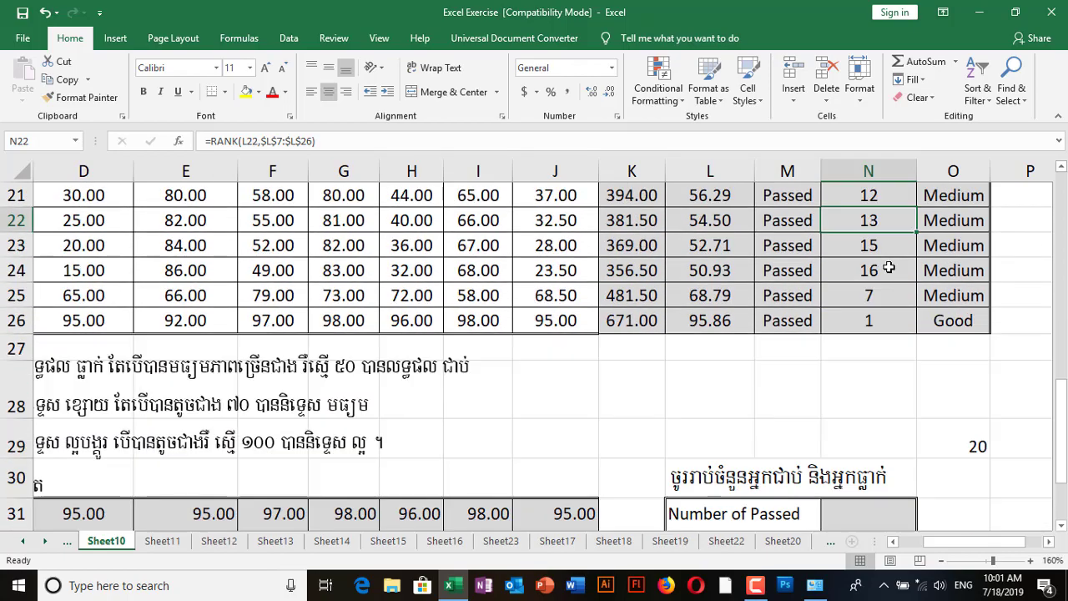
# Enter =COUNTA(N7:N26) in O30 to count the non-empty cells in the rank column.
pyautogui.click(955, 404)
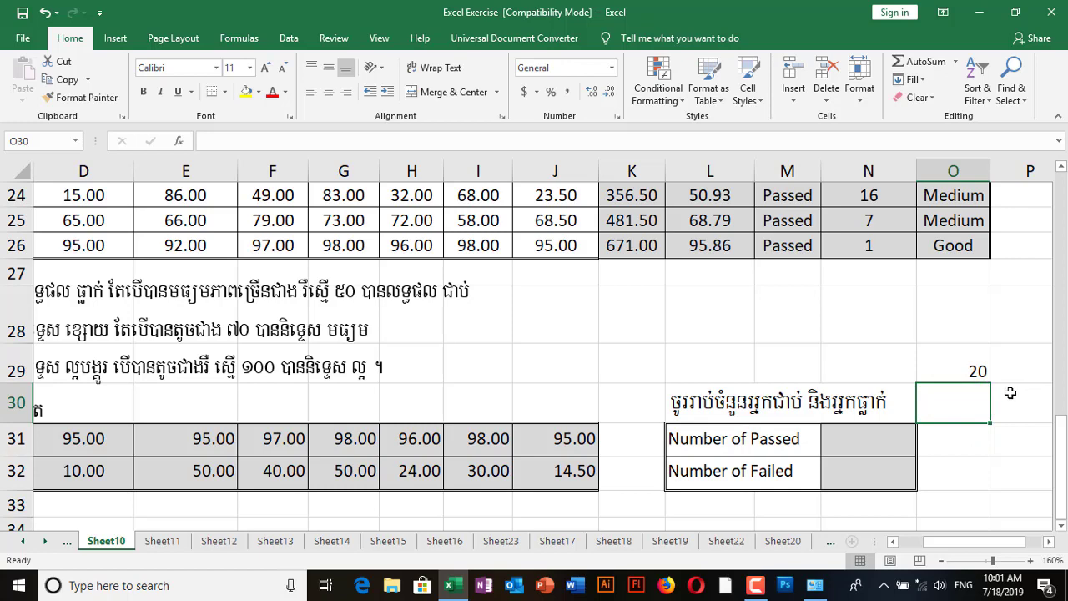
pyautogui.write('=')
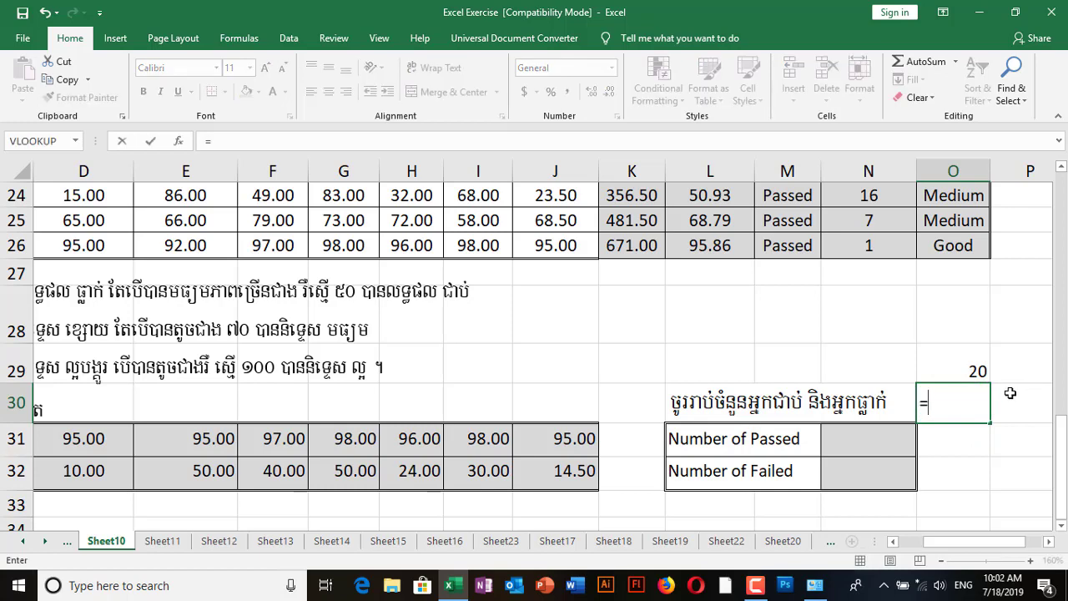
pyautogui.write('Coun')
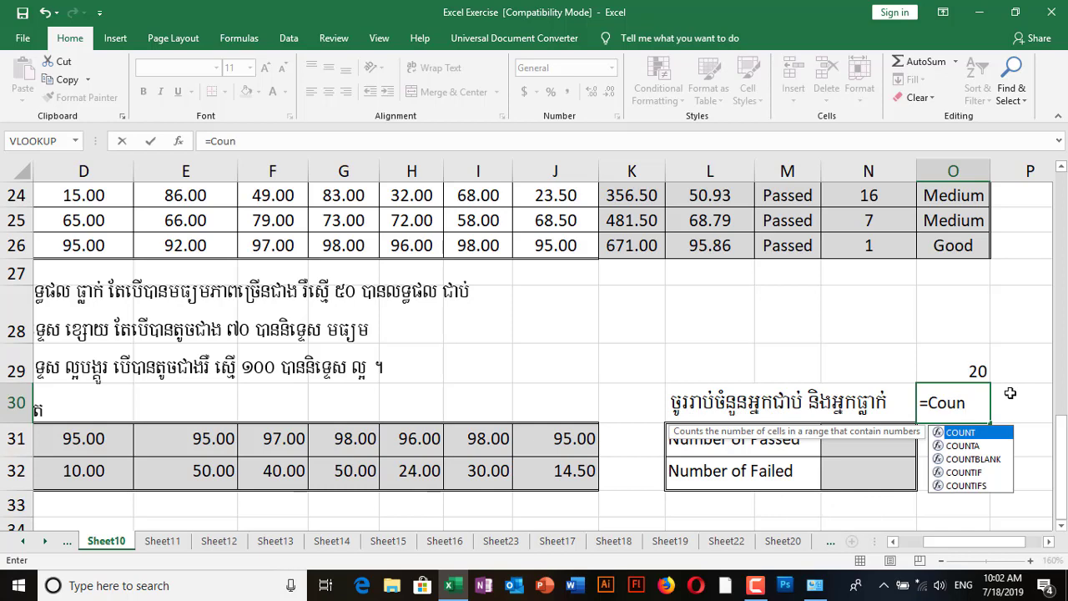
pyautogui.write('ta(')
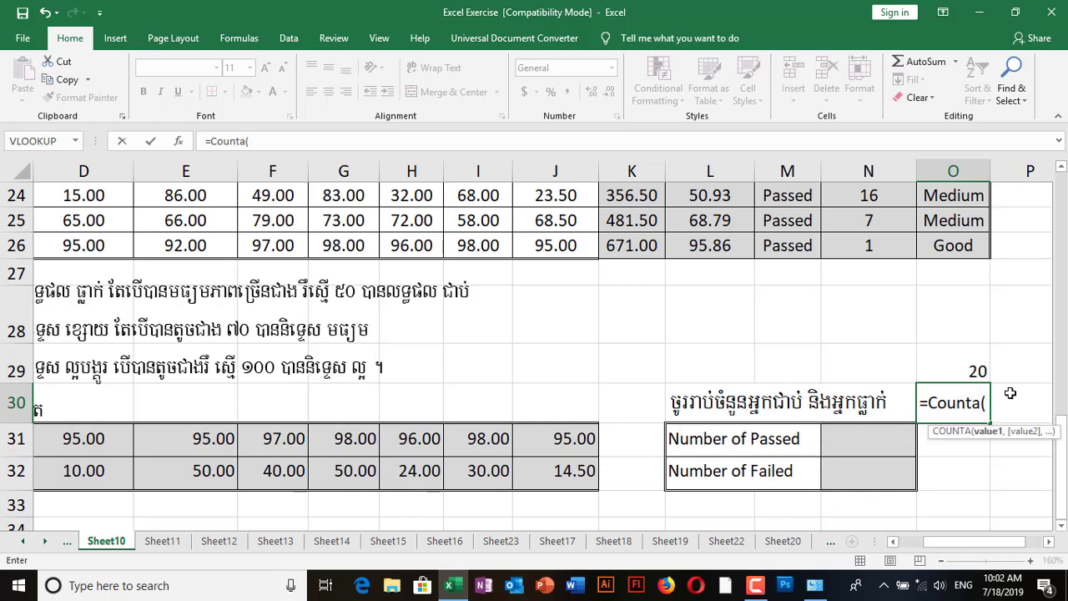
pyautogui.scroll(7, 960, 407)
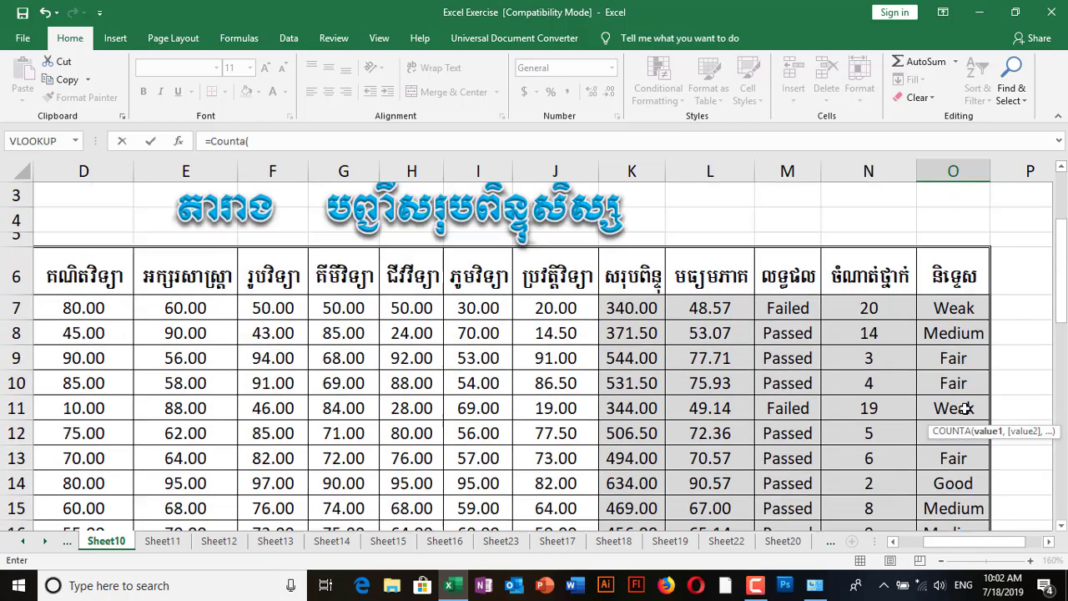
pyautogui.moveTo(877, 307); pyautogui.dragTo(897, 473)
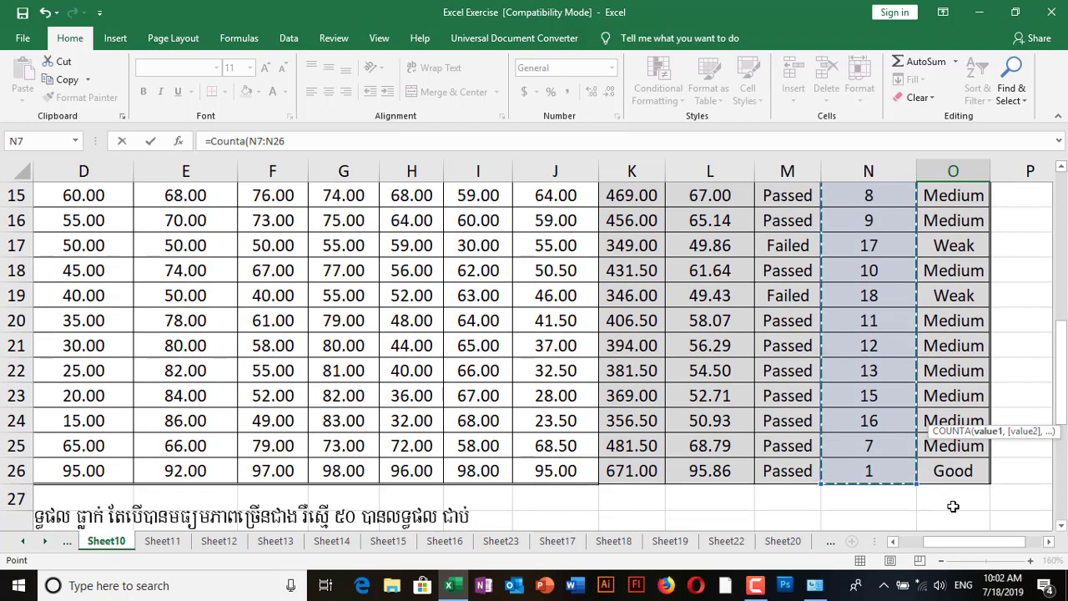
pyautogui.press('End')
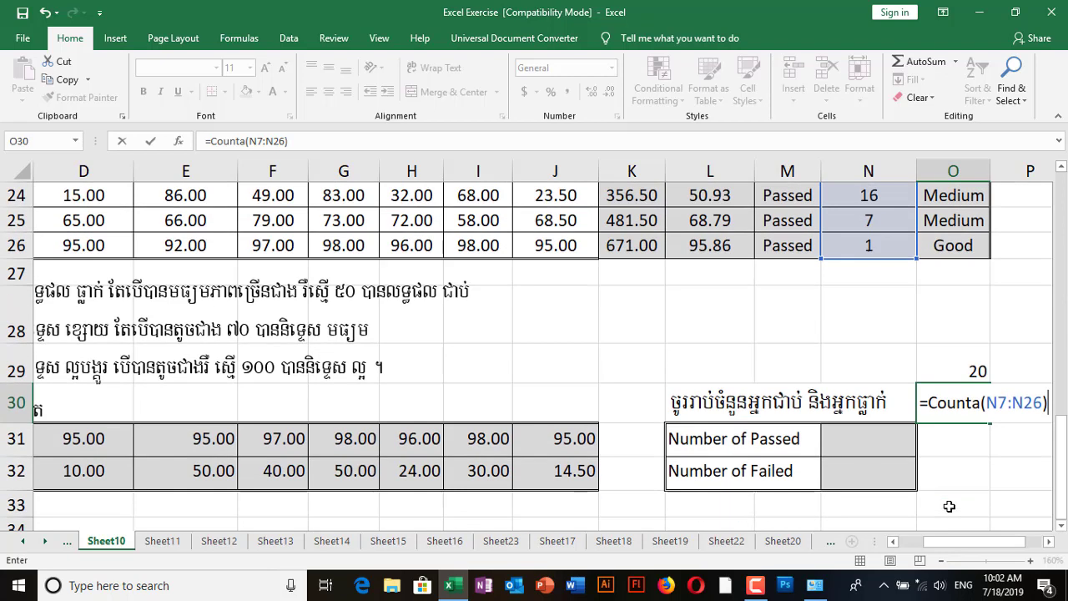
pyautogui.press('Return')
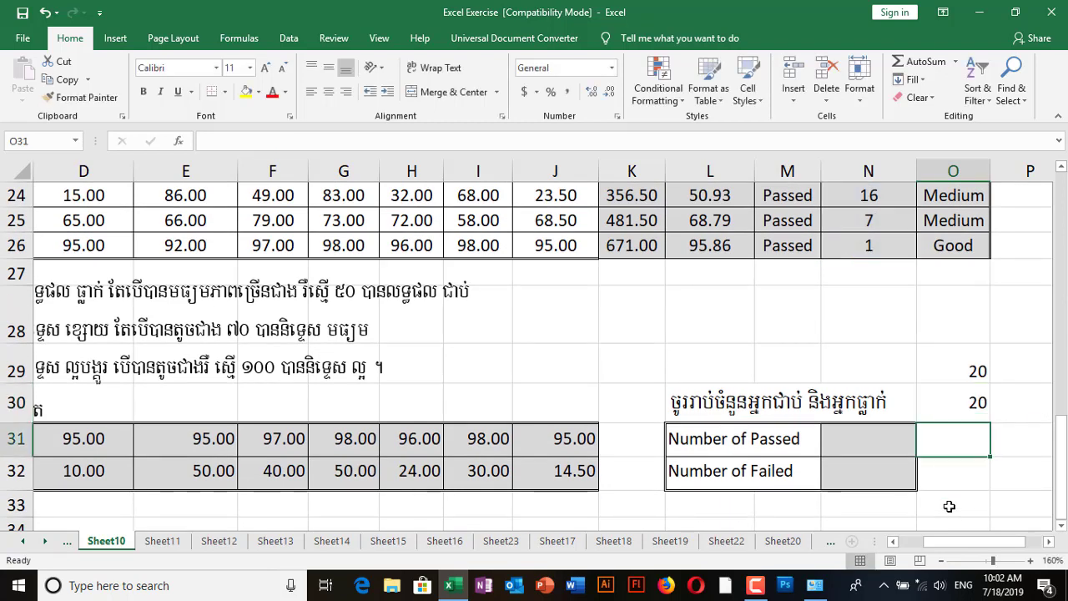
# Review the COUNTA formula in O30 against the rank column, and overwrite the rank in N26 with the text d.
pyautogui.click(959, 405)
pyautogui.scroll(1, 880, 346)
pyautogui.scroll(2, 879, 346)
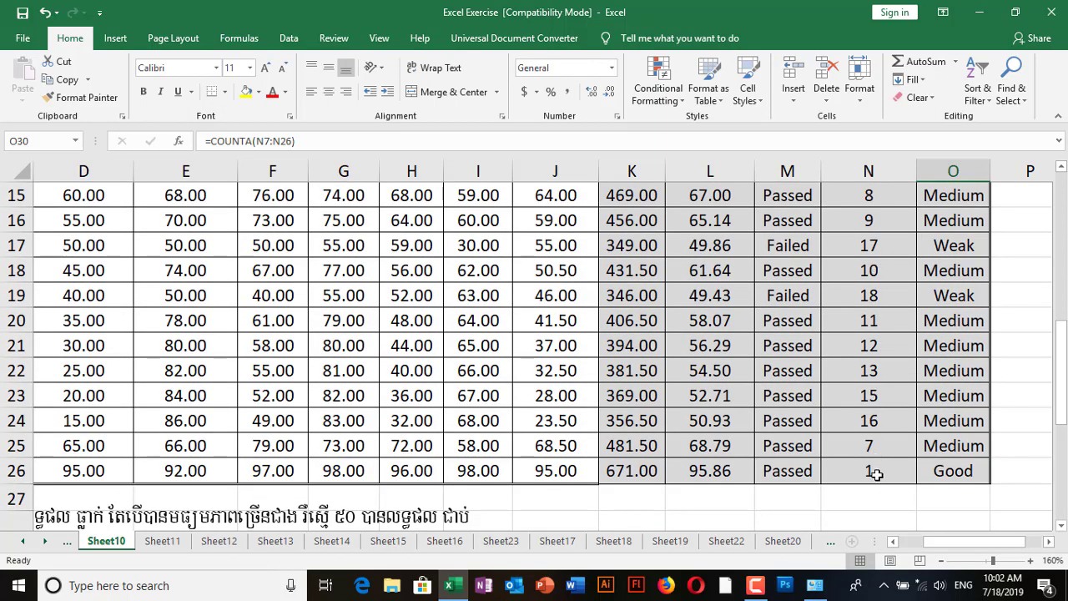
pyautogui.scroll(-2, 877, 474)
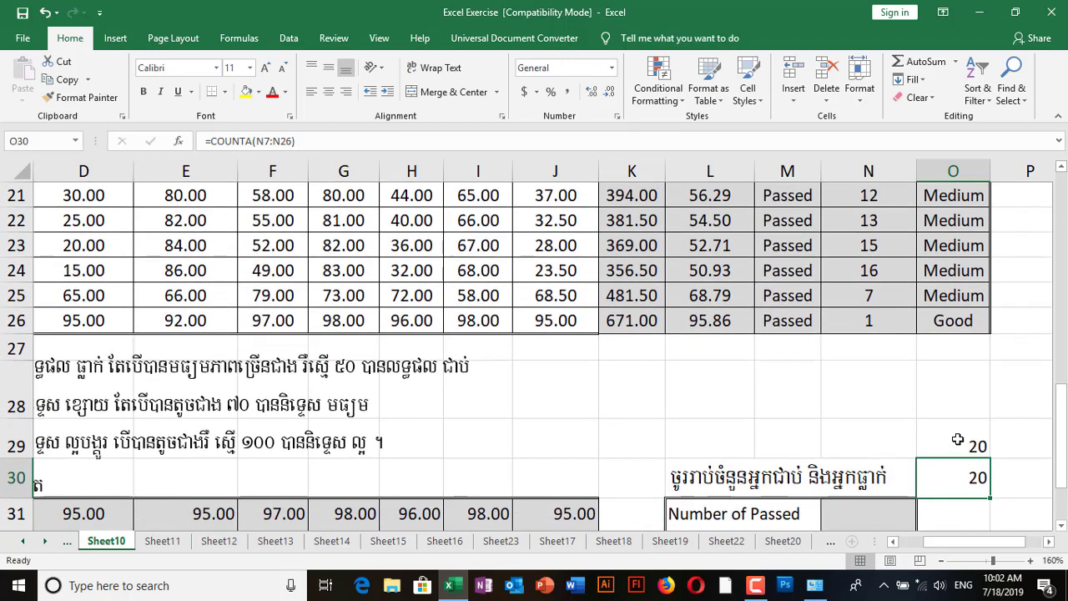
pyautogui.click(872, 321)
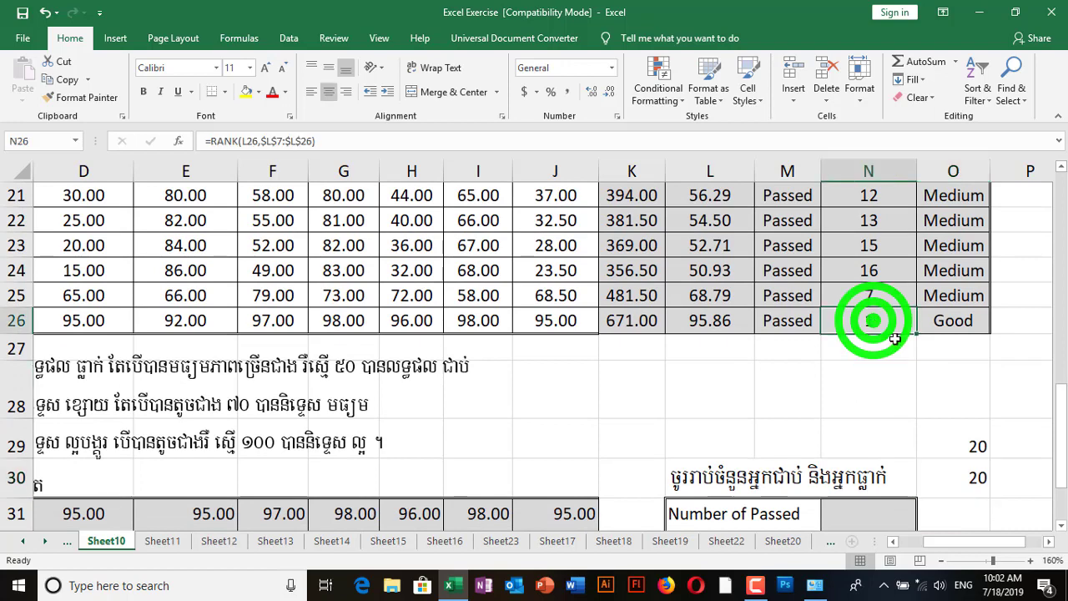
pyautogui.write('d')
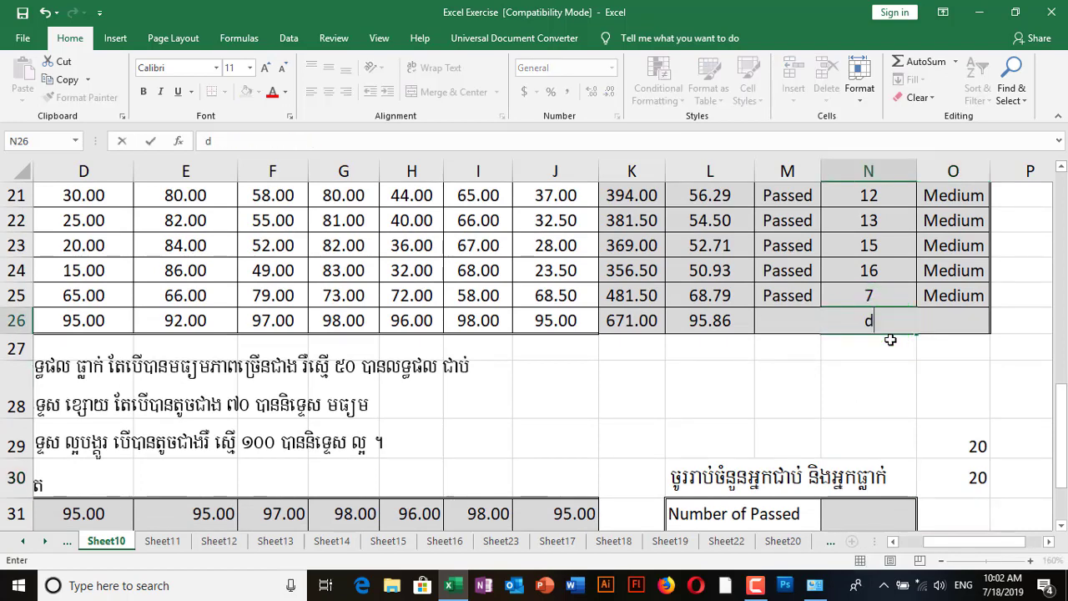
pyautogui.press('Return')
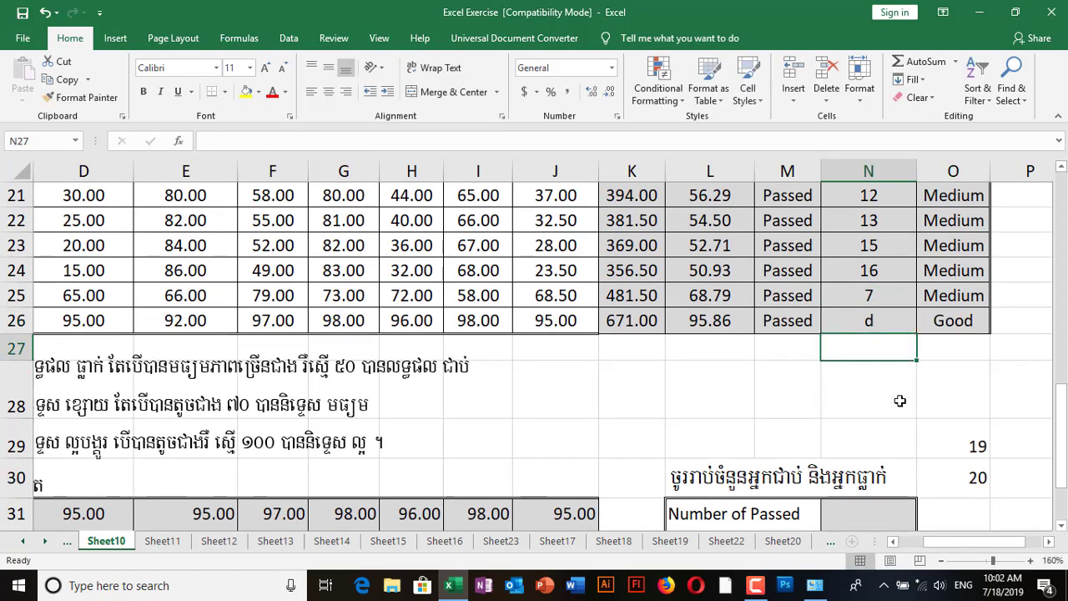
# Compare the COUNT formula in O29 with the COUNTA formula in O30 for the rank column containing a text entry.
pyautogui.click(952, 441)
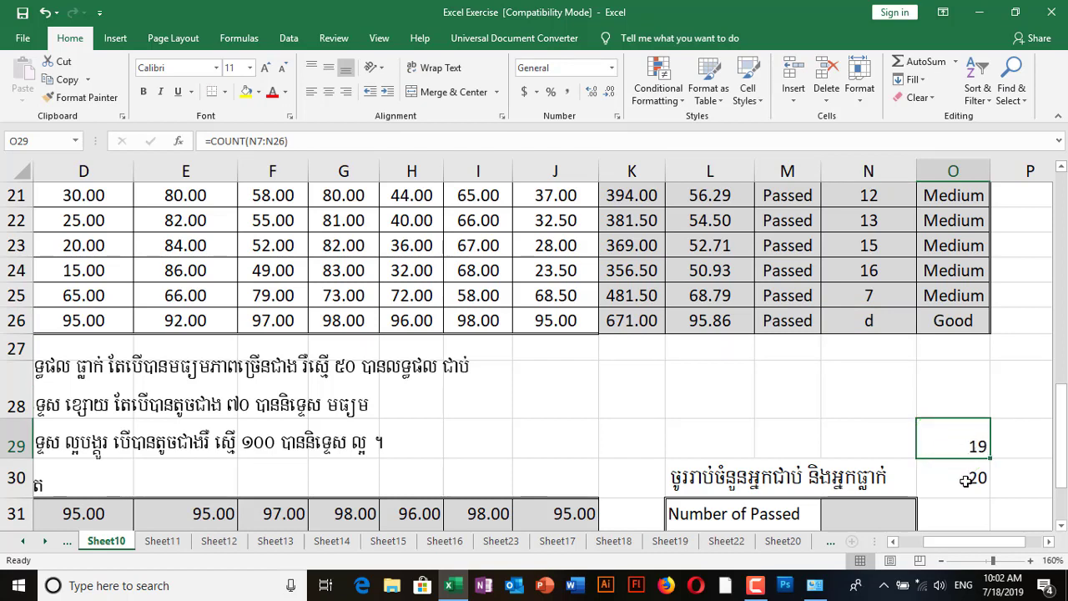
pyautogui.click(965, 480)
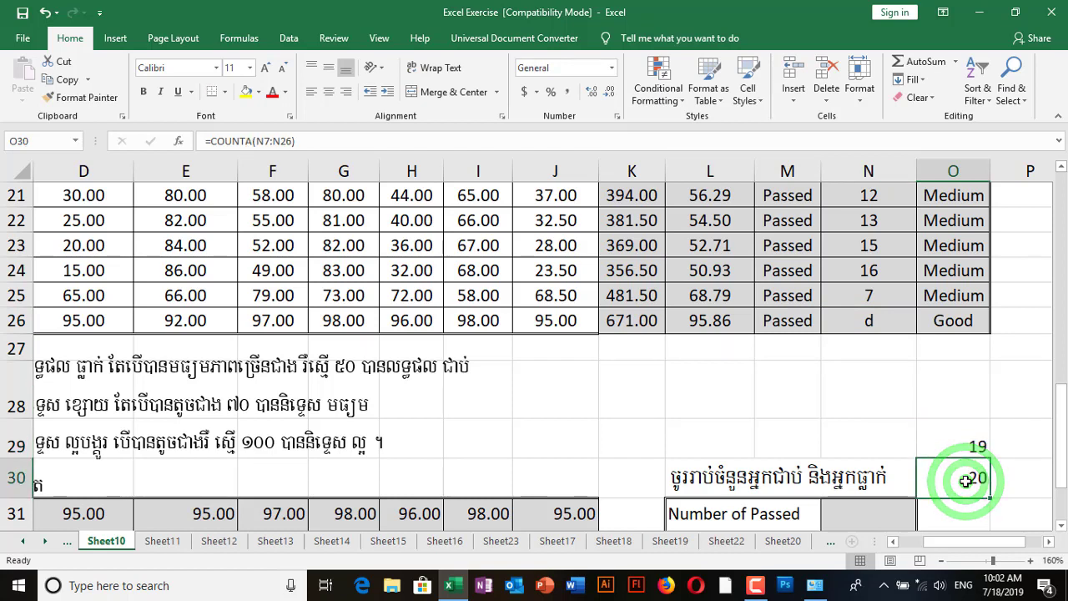
pyautogui.doubleClick(965, 480)
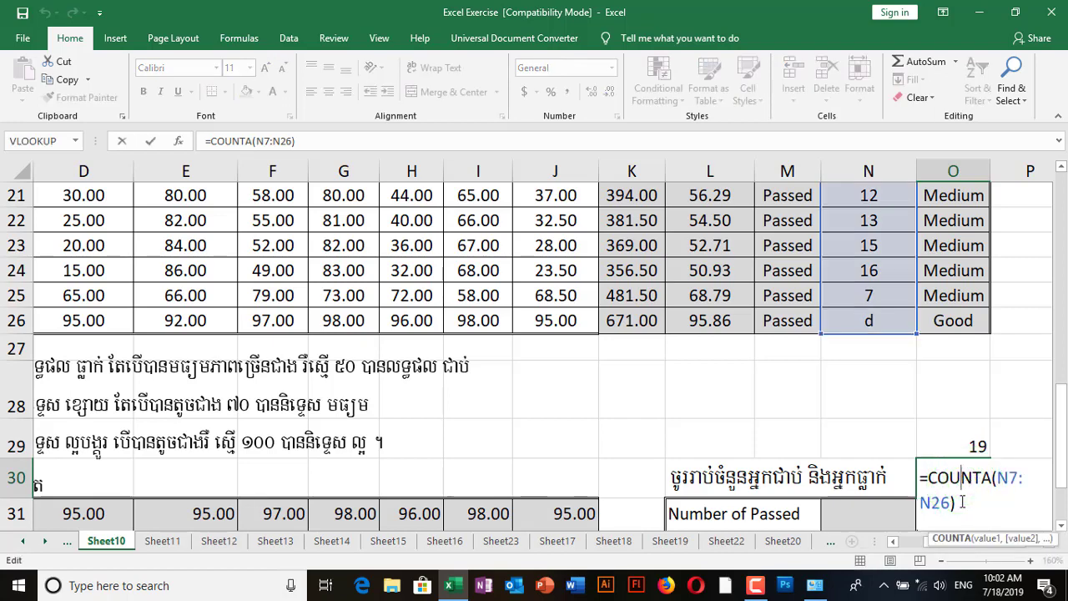
pyautogui.press('Return')
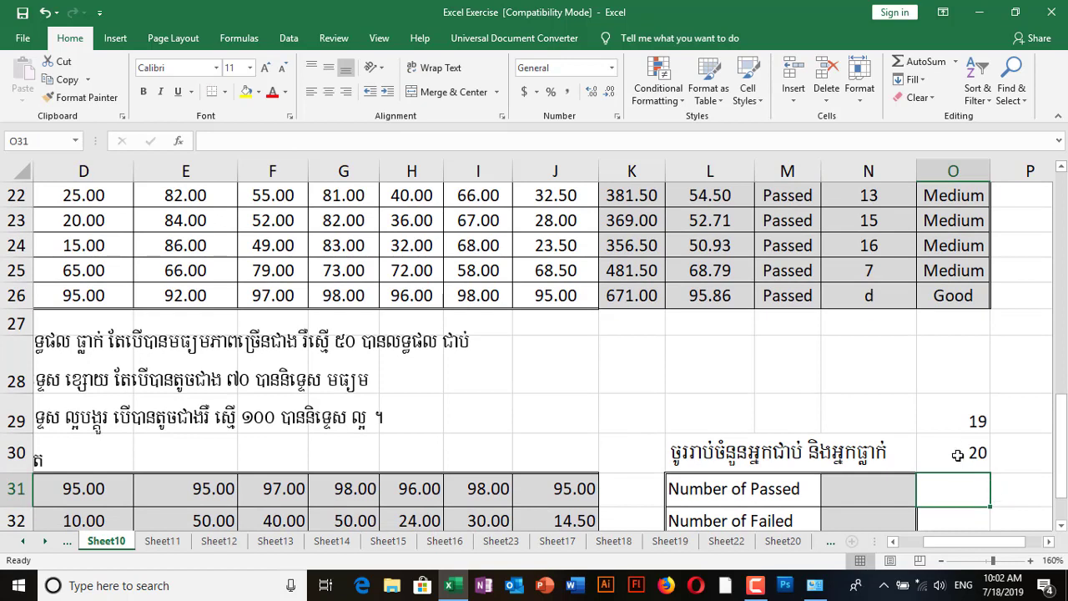
pyautogui.click(958, 455)
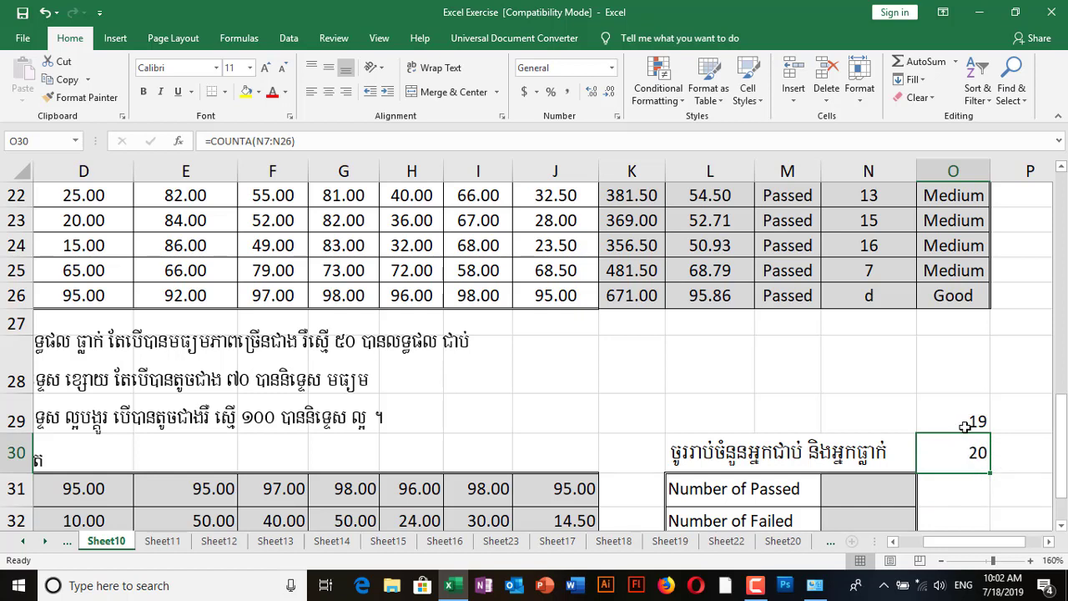
pyautogui.click(963, 422)
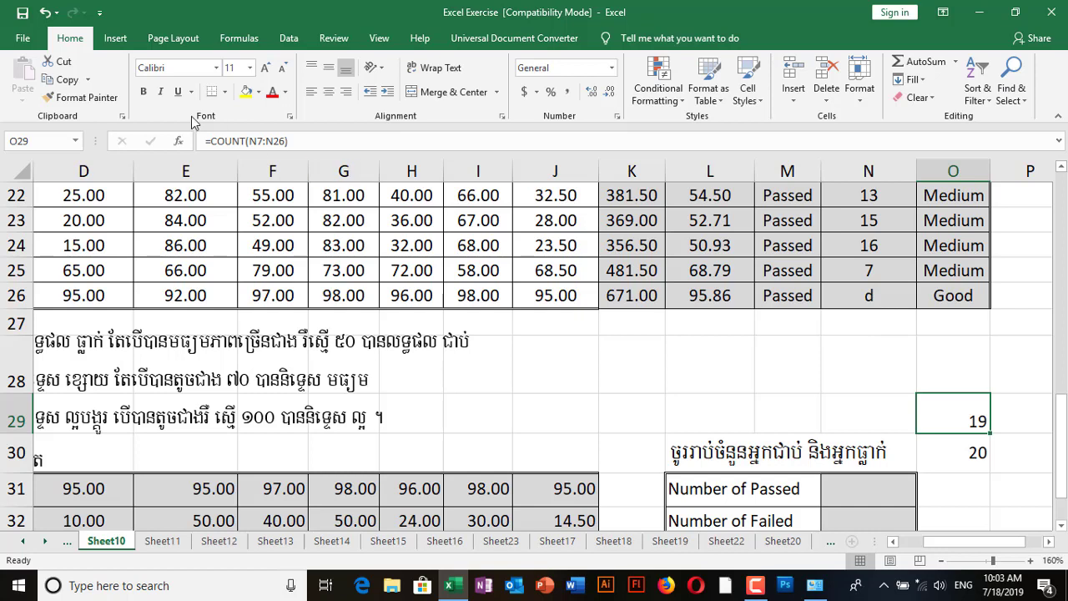
# Undo the recent edits back through the text entry in N26 to restore its RANK formula.
pyautogui.press('Down')
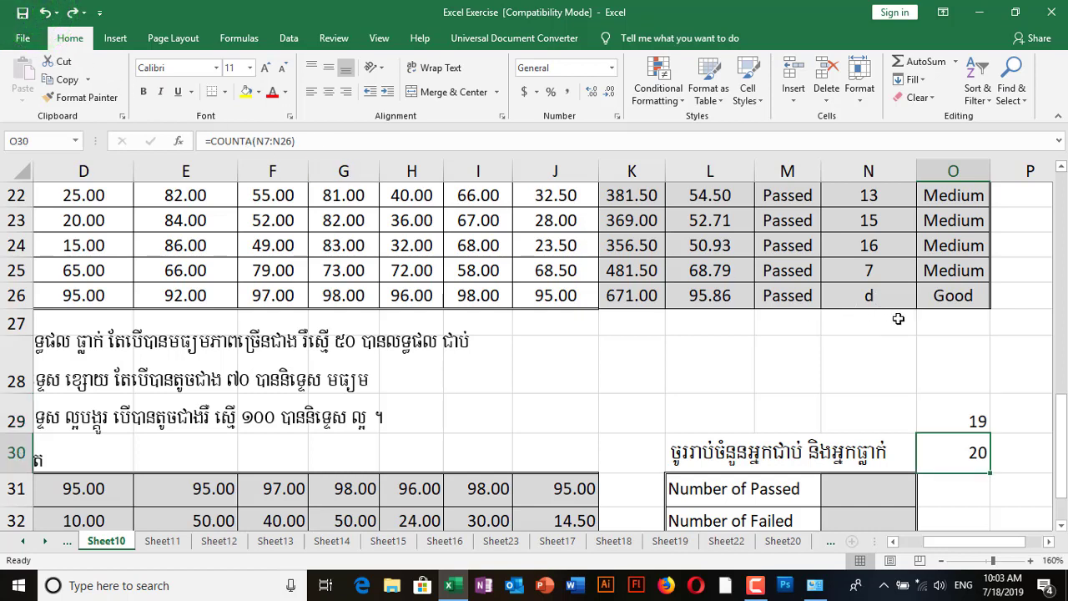
pyautogui.click(887, 339)
pyautogui.click(869, 297)
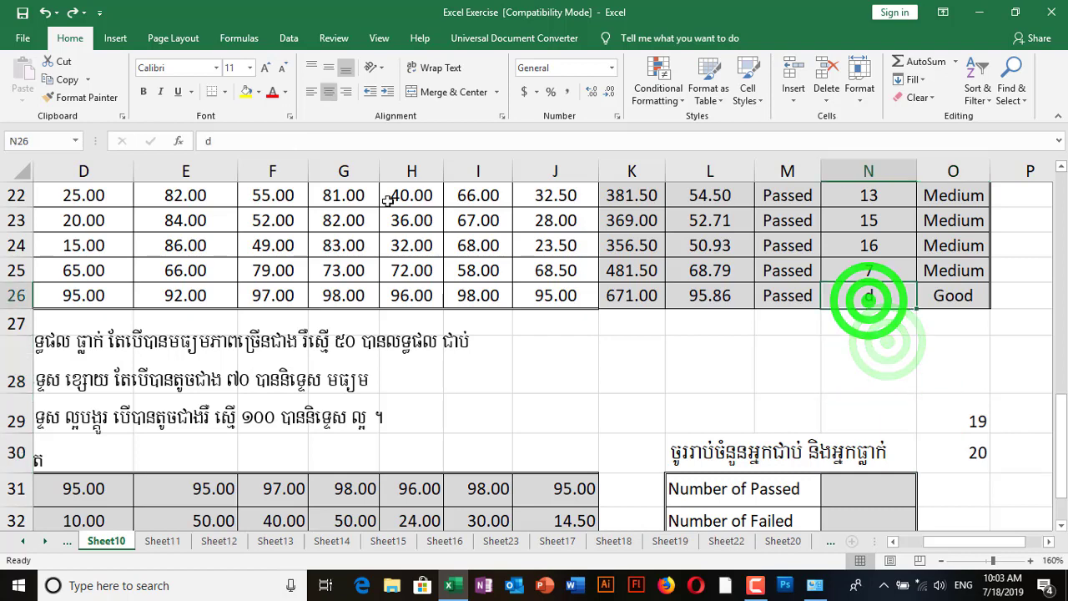
pyautogui.click(45, 12)
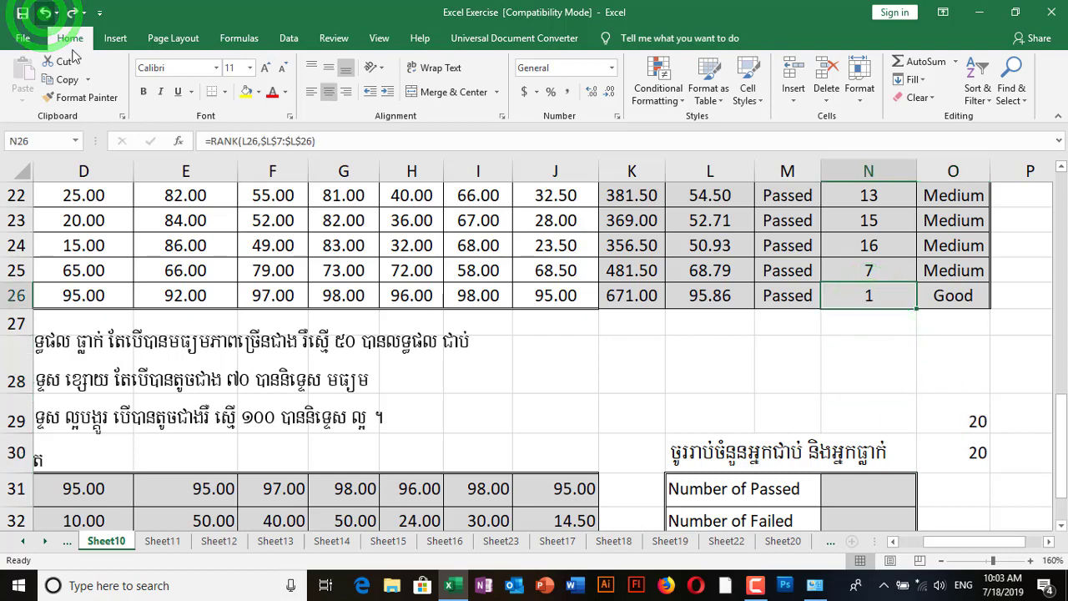
pyautogui.click(835, 367)
# Start a COUNTIF formula in N31 for Number of Passed, with the result column M7:M26 as its range.
pyautogui.scroll(-1, 838, 400)
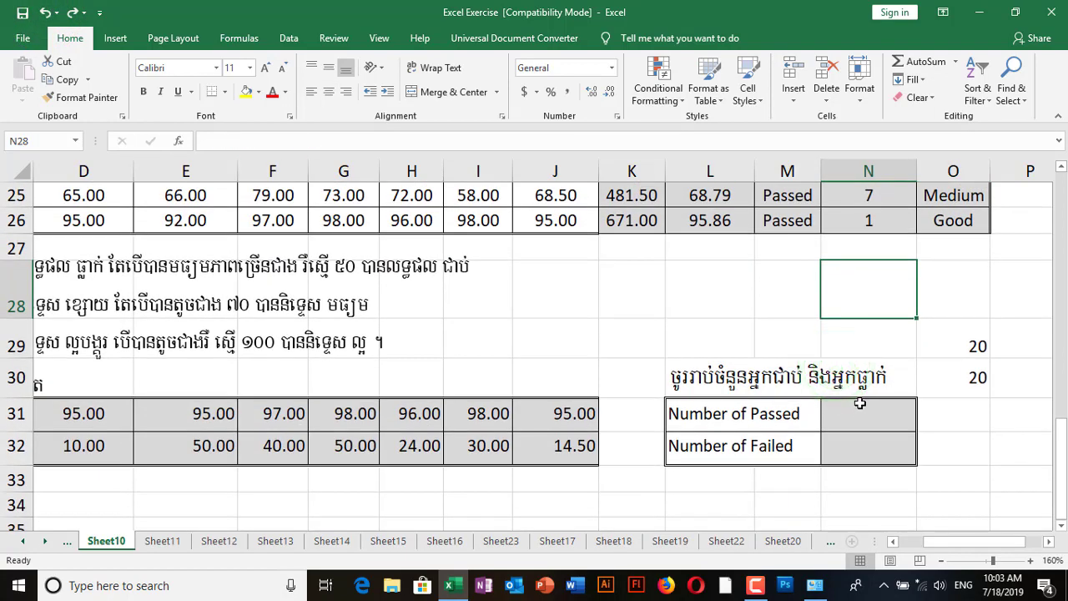
pyautogui.click(851, 412)
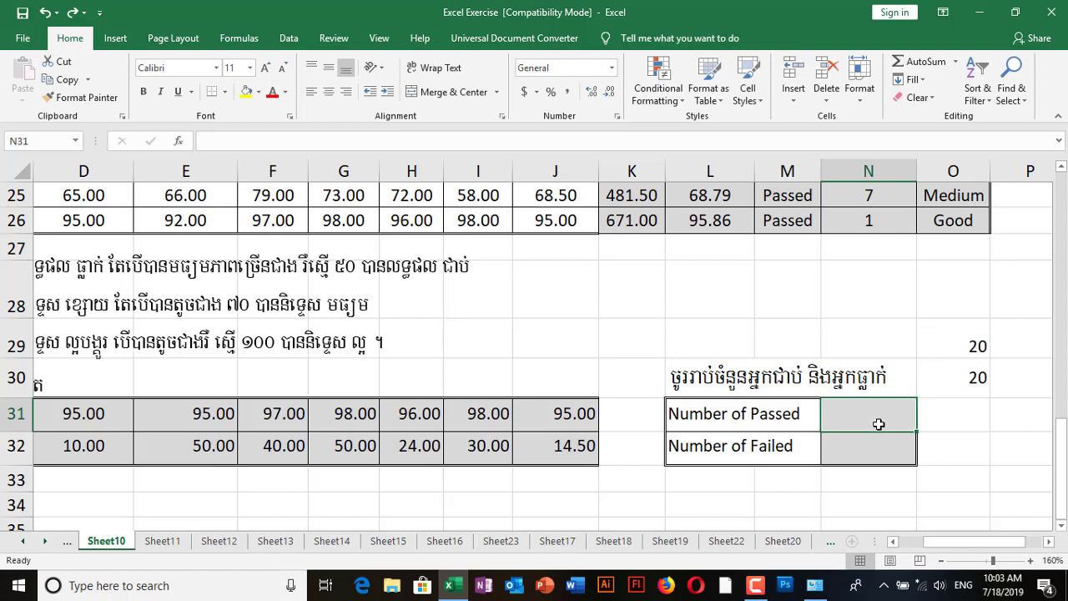
pyautogui.write('=')
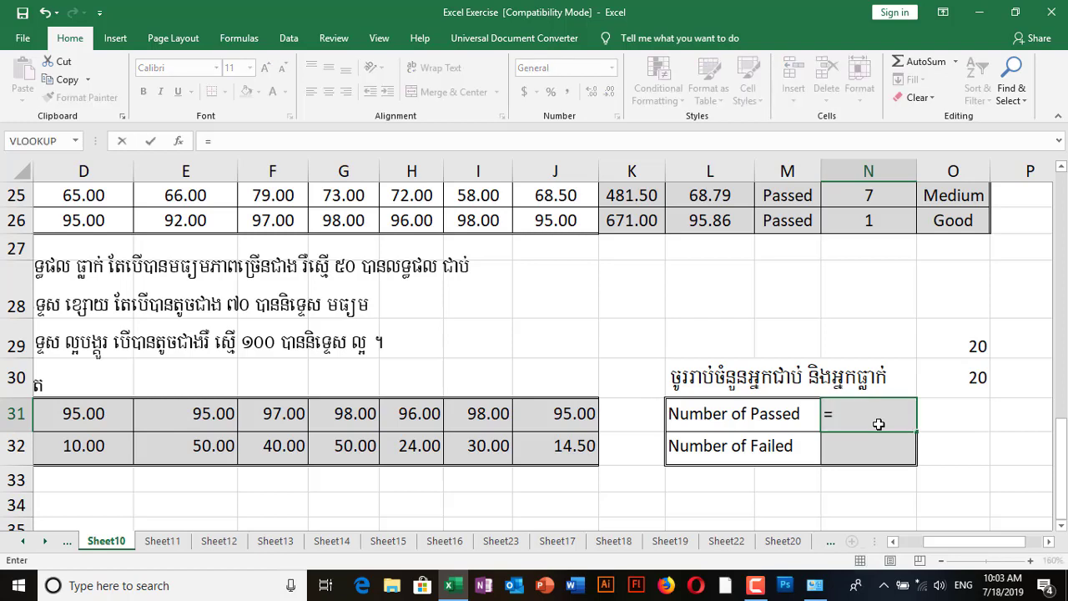
pyautogui.write('Cou')
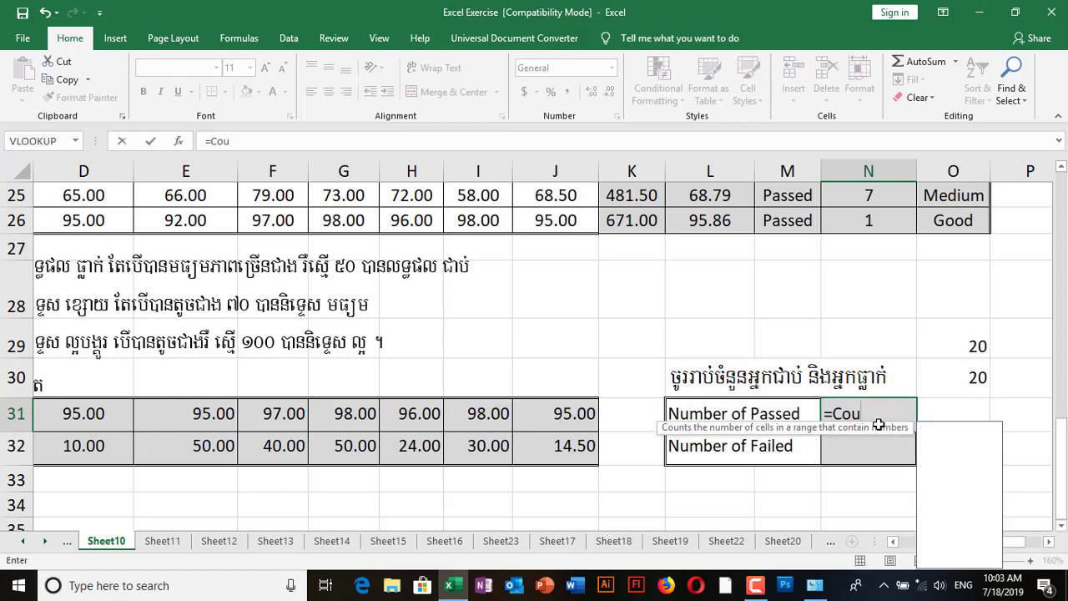
pyautogui.write('ntif')
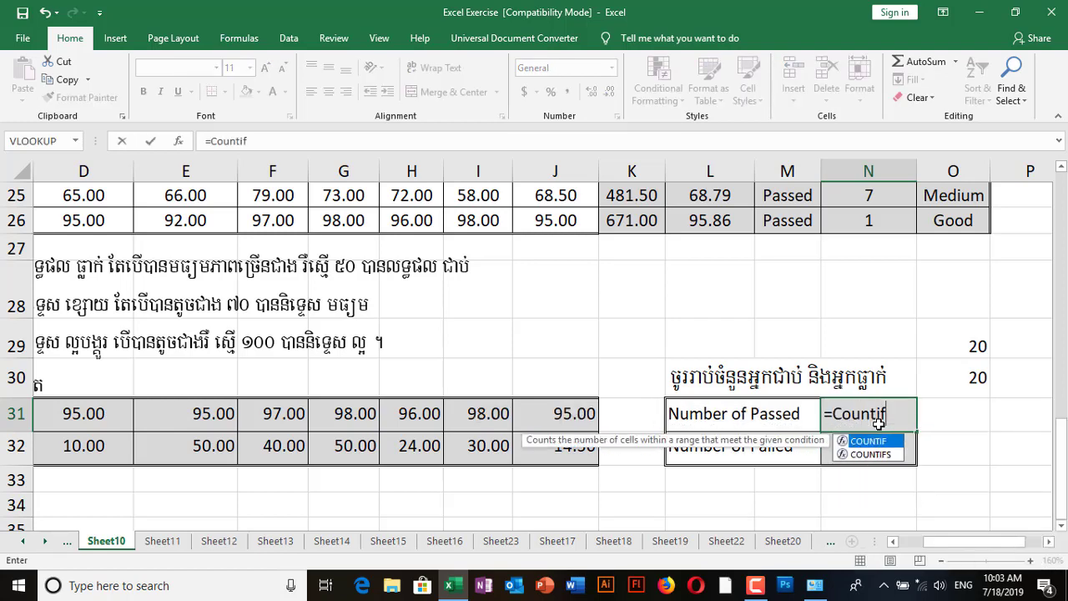
pyautogui.write('(')
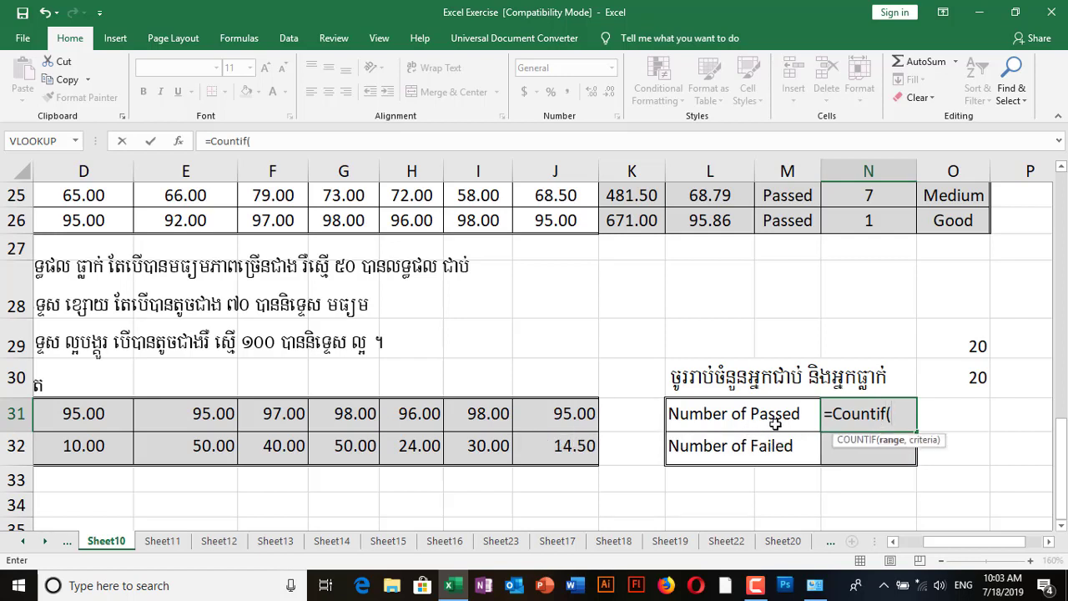
pyautogui.scroll(4, 799, 423)
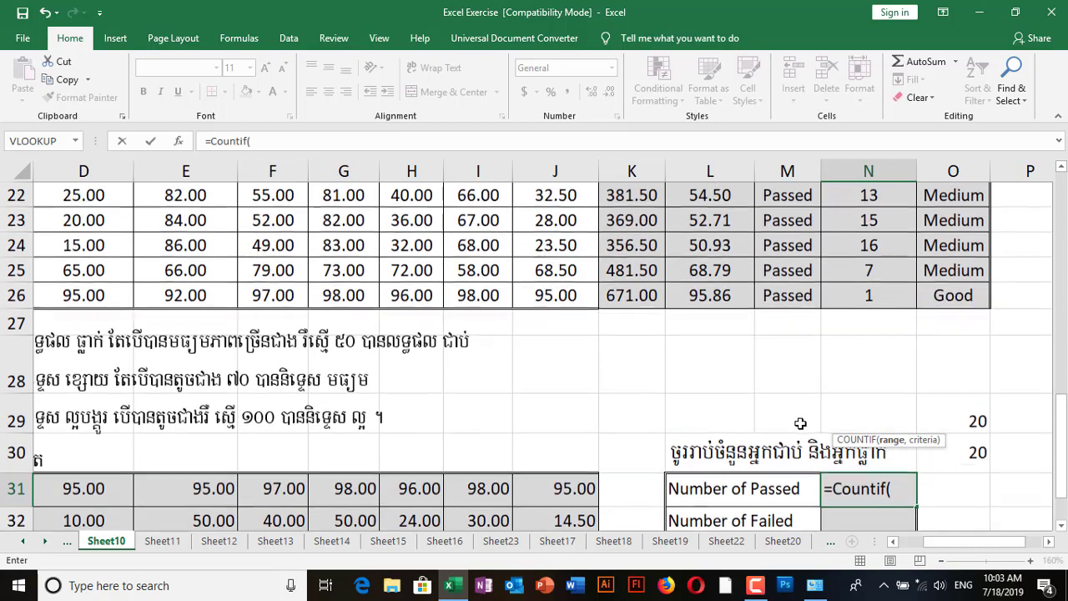
pyautogui.scroll(2, 799, 417)
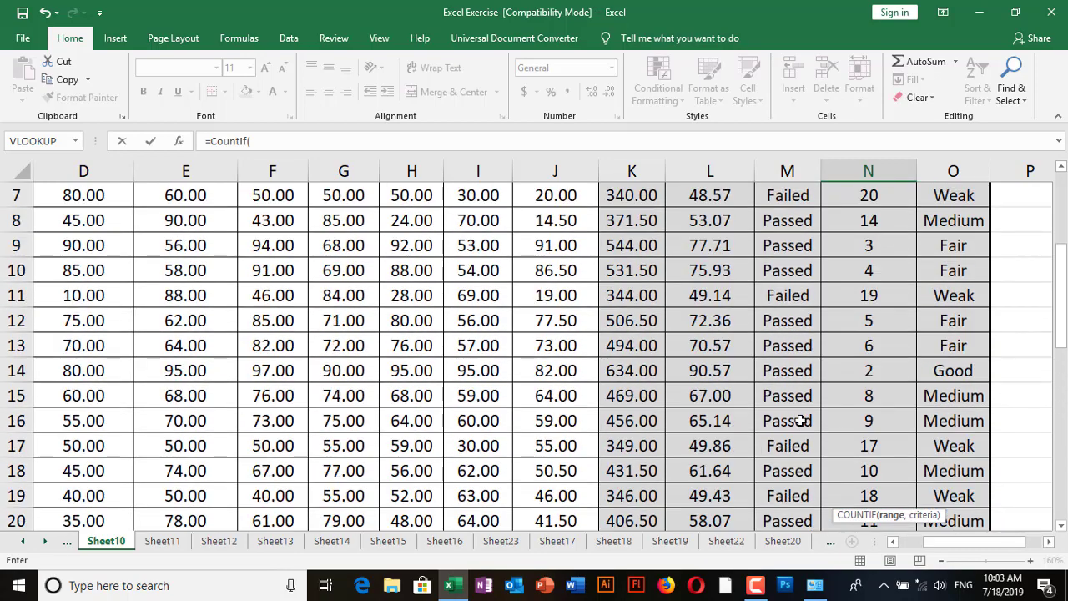
pyautogui.scroll(1, 792, 338)
pyautogui.moveTo(787, 283); pyautogui.dragTo(778, 472)
pyautogui.scroll(-4, 827, 443)
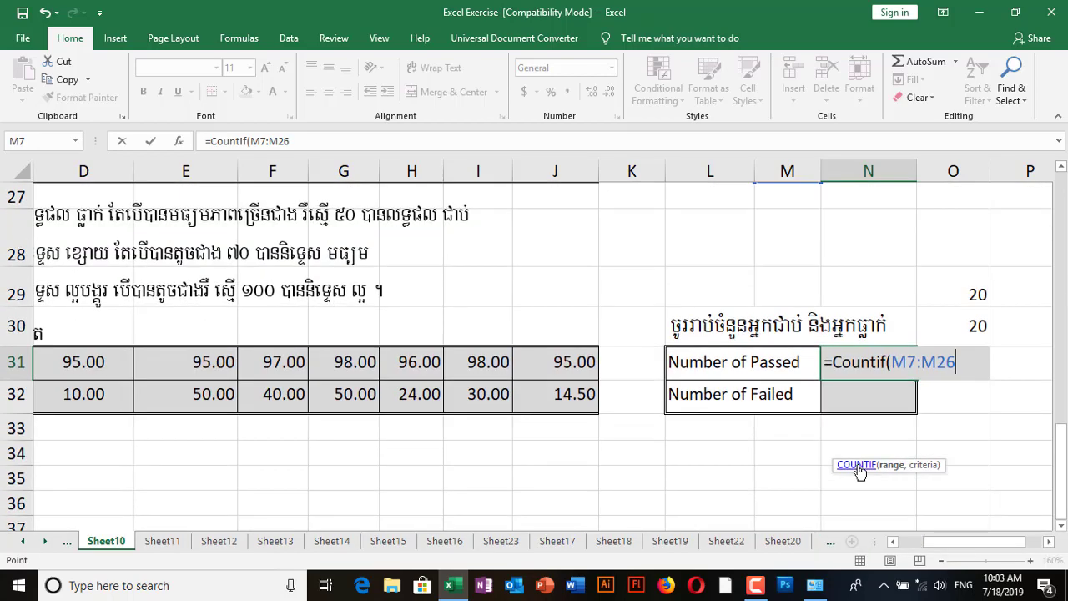
# Complete the Number of Passed COUNTIF formula in N31 with "Passed" as its criterion.
pyautogui.write(',')
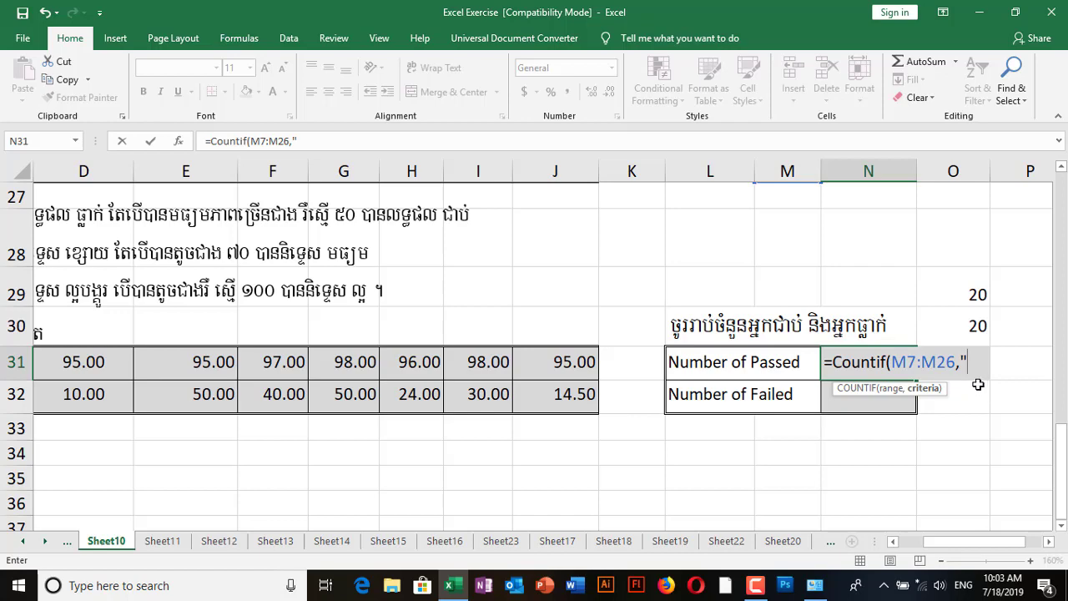
pyautogui.scroll(2, 978, 384)
pyautogui.scroll(-1, 1017, 493)
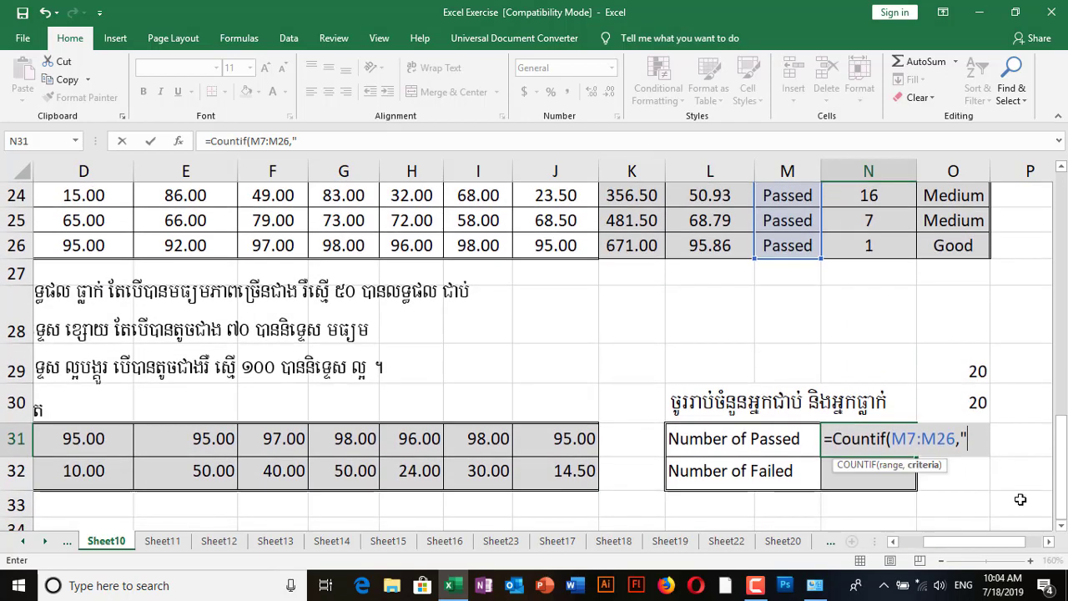
pyautogui.write('Pa')
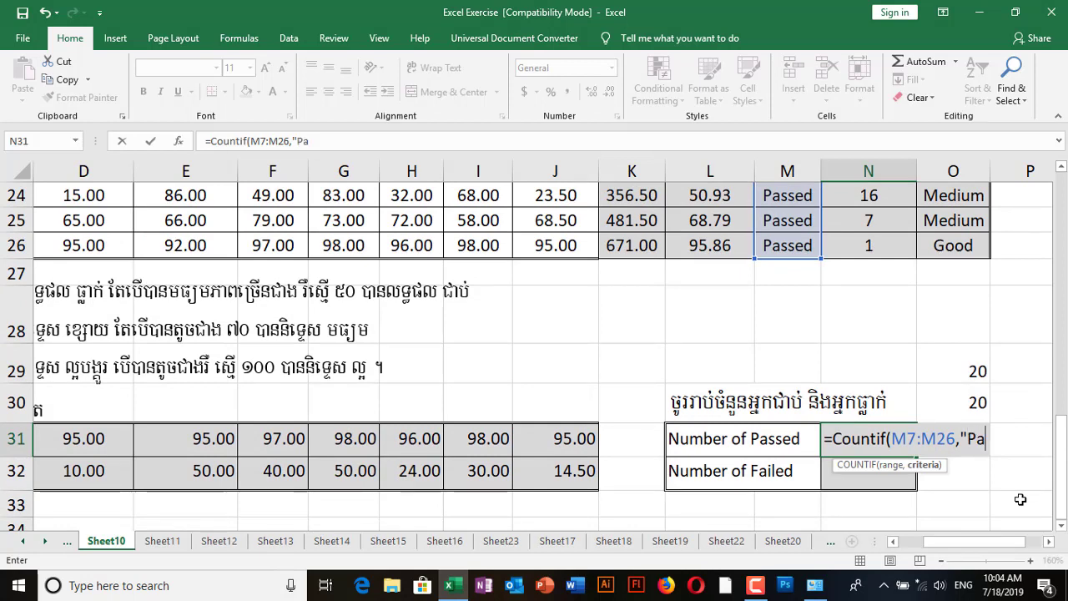
pyautogui.write('ssed')
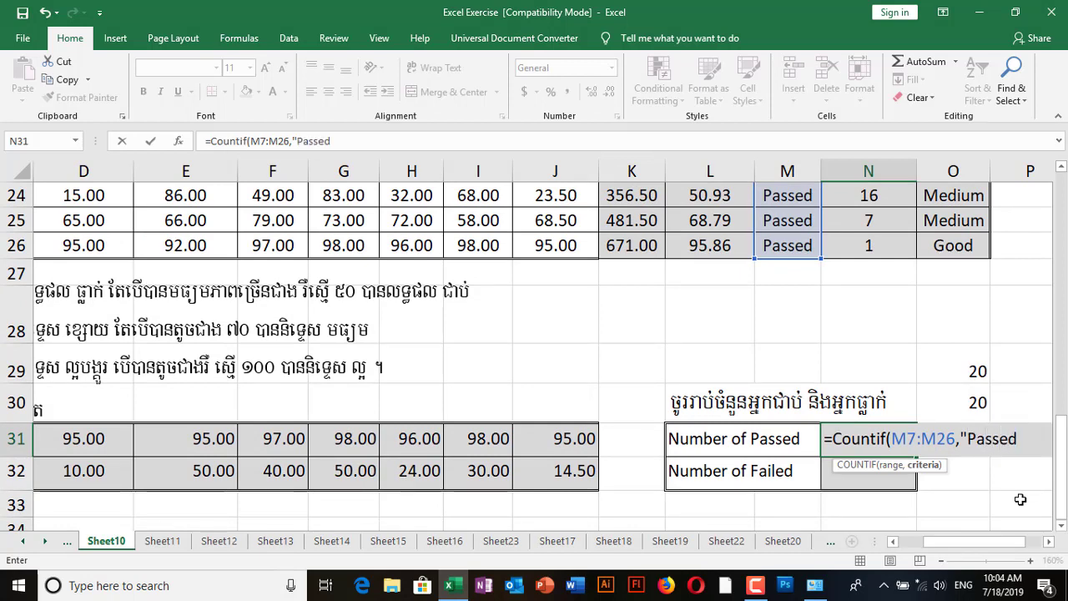
pyautogui.write('")')
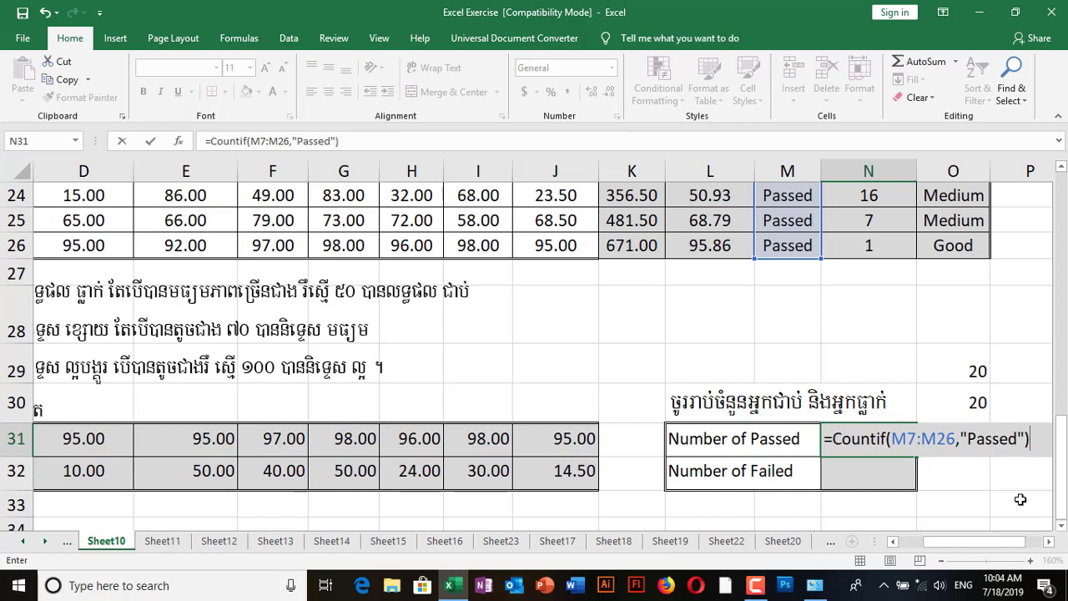
pyautogui.press('Return')
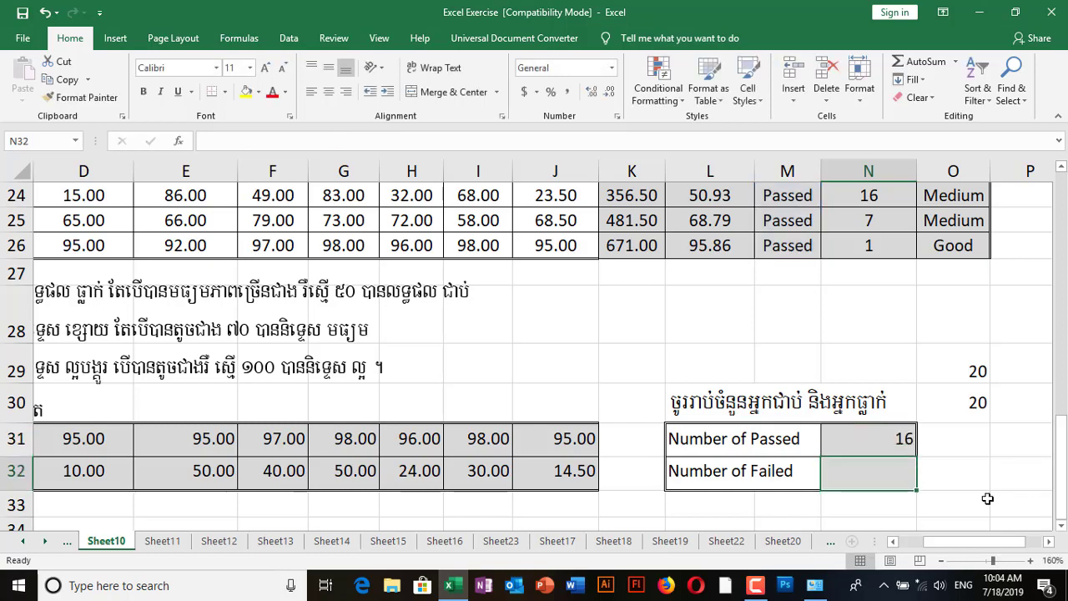
pyautogui.click(880, 439)
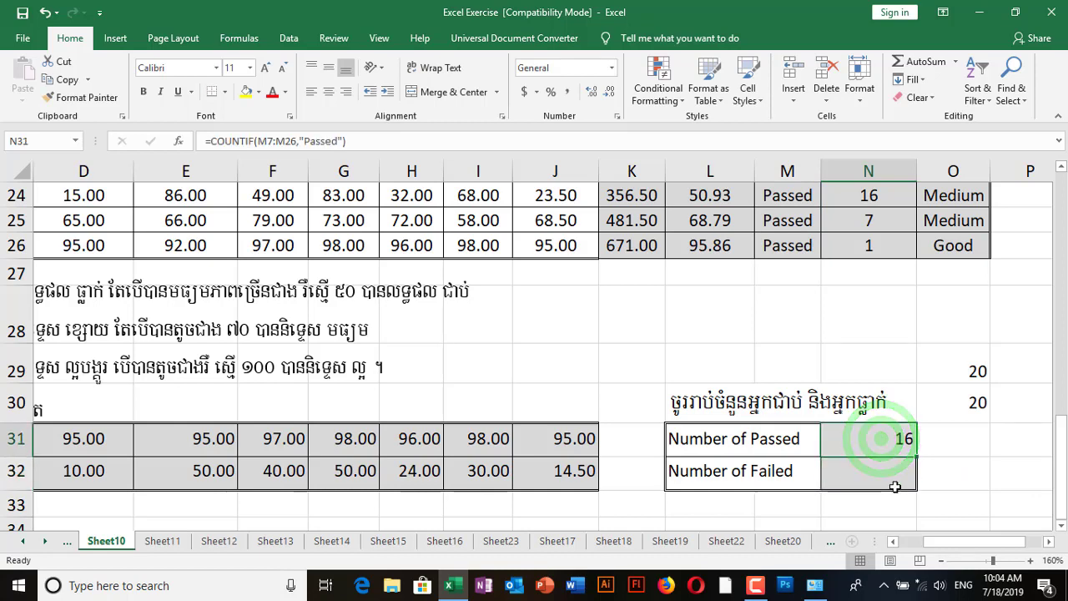
# Enter a COUNTIF formula in N32 for Number of Failed, counting "Failed" in the result column M7:M26.
pyautogui.click(883, 479)
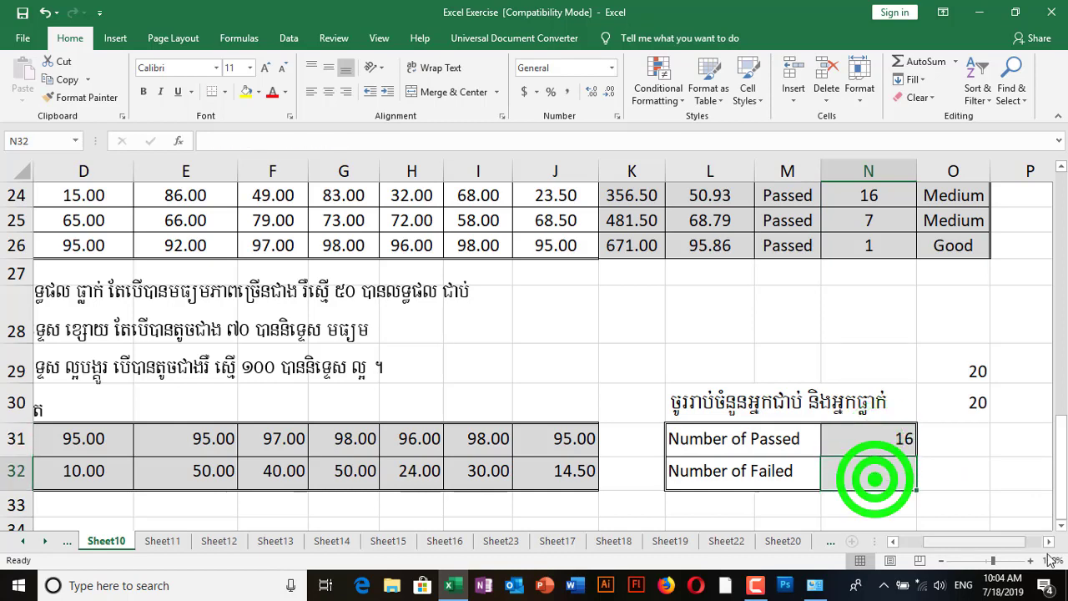
pyautogui.write('=Coun')
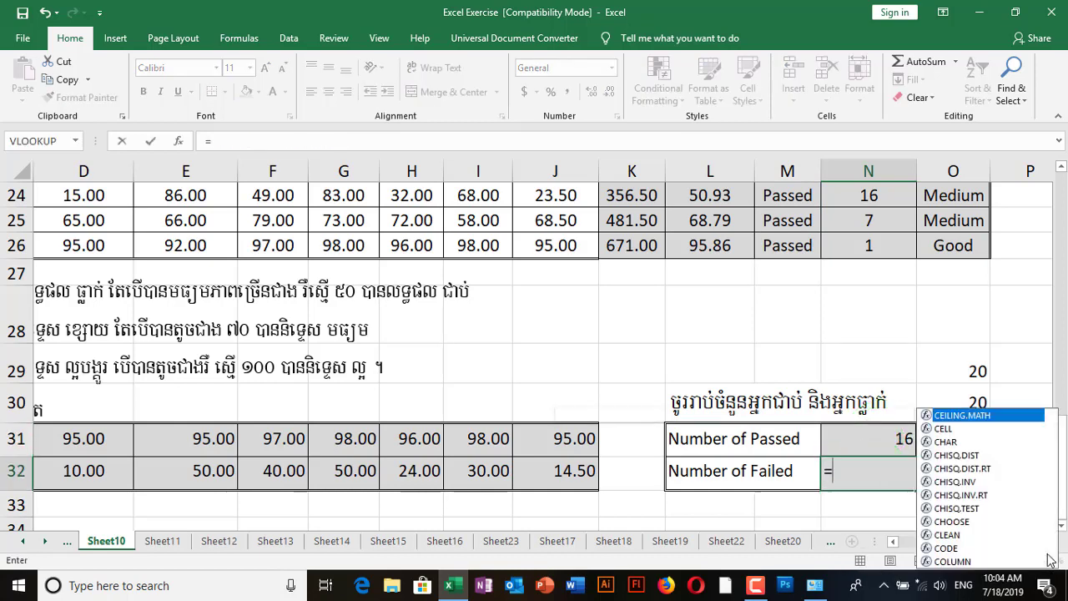
pyautogui.write('tif(')
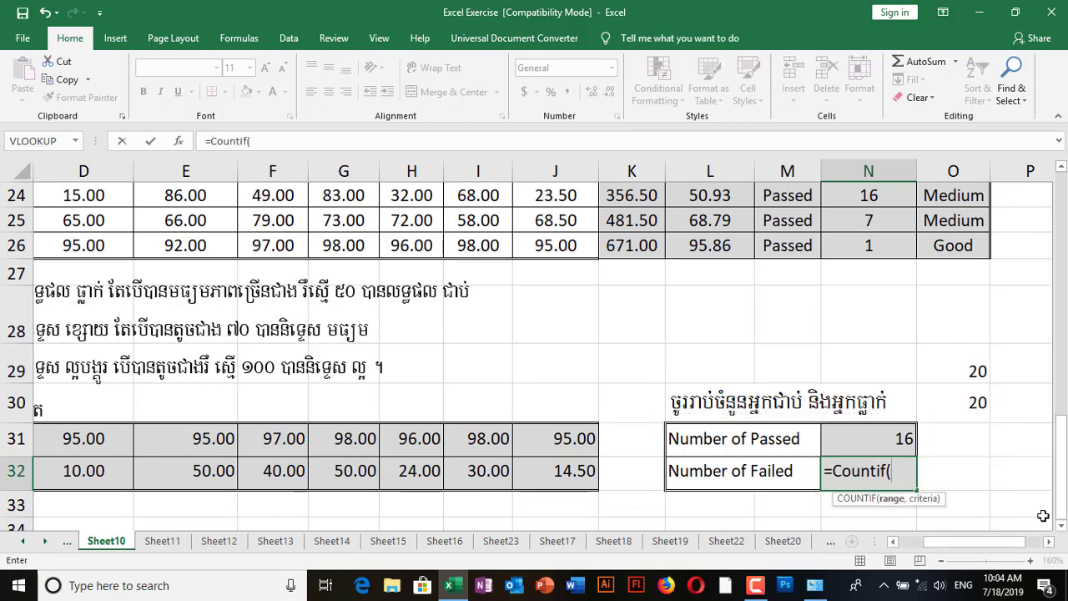
pyautogui.scroll(4, 914, 369)
pyautogui.scroll(2, 913, 368)
pyautogui.moveTo(793, 244); pyautogui.dragTo(794, 473)
pyautogui.scroll(-4, 803, 472)
pyautogui.write(',')
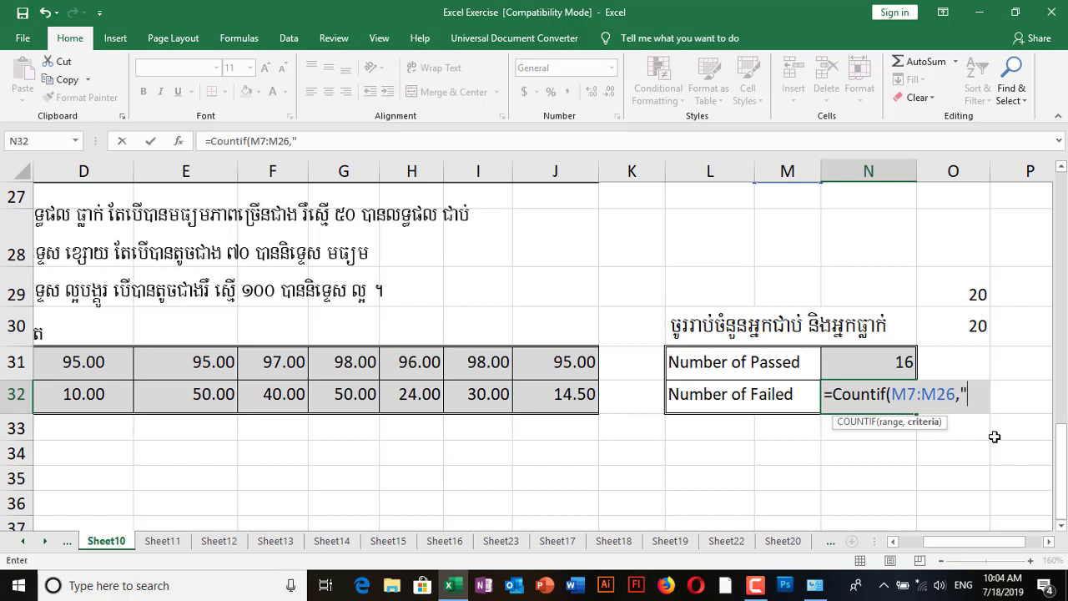
pyautogui.write('"Failed')
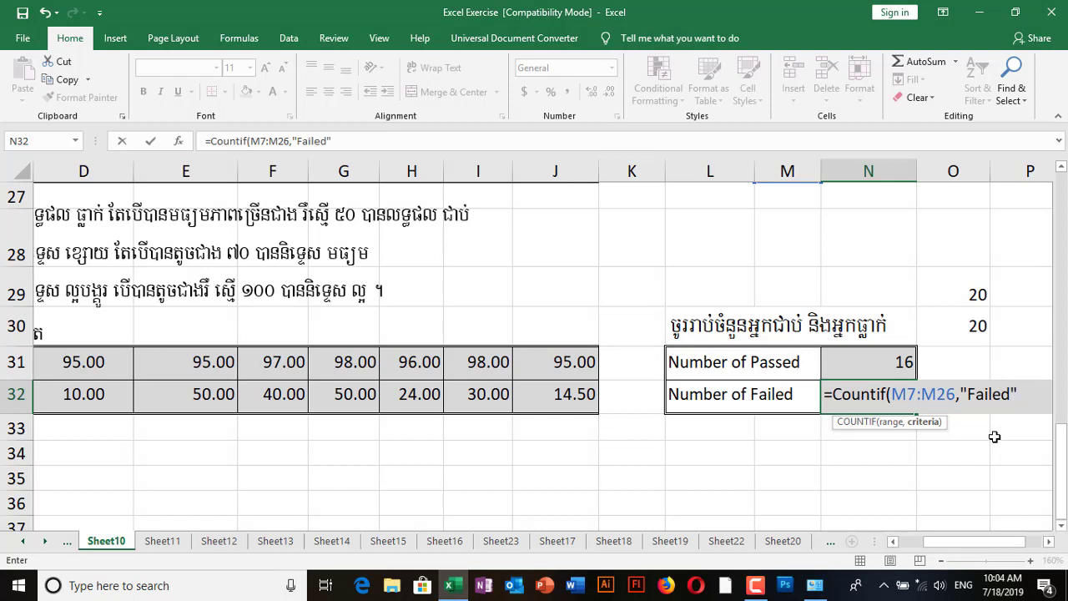
pyautogui.press('Return')
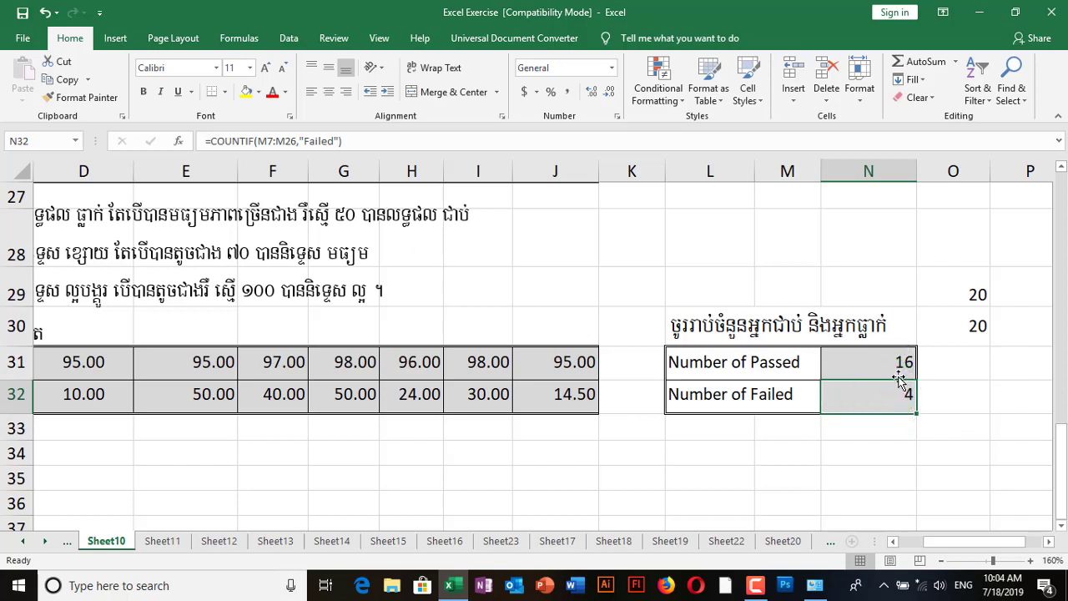
# Compare the COUNT and COUNTA formulas in O29 and O30 with the COUNTIF formulas in N31 and N32.
pyautogui.click(964, 326)
pyautogui.click(954, 292)
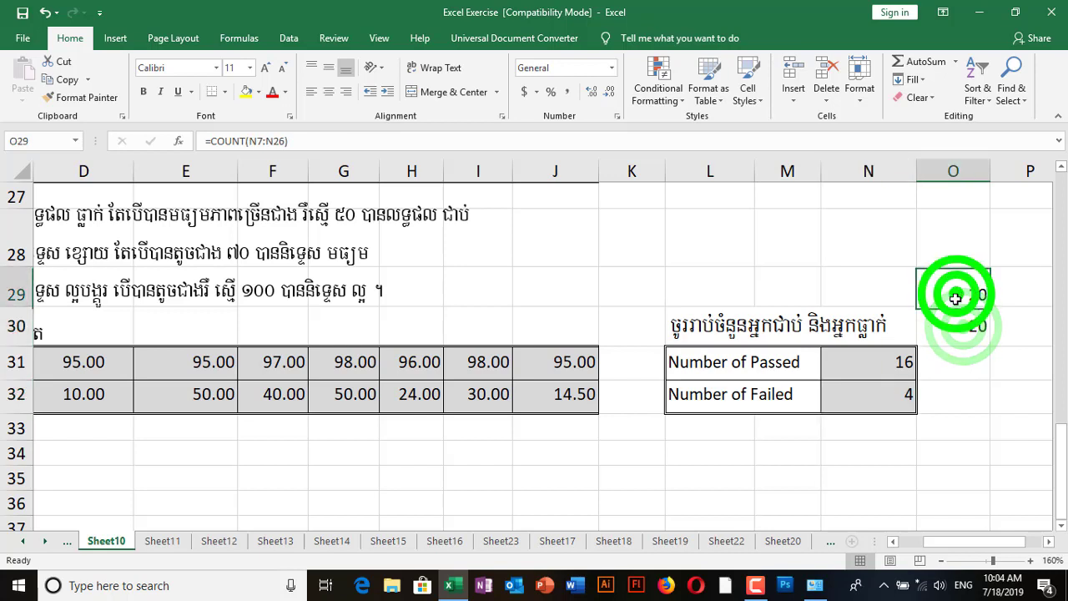
pyautogui.click(962, 324)
pyautogui.click(903, 366)
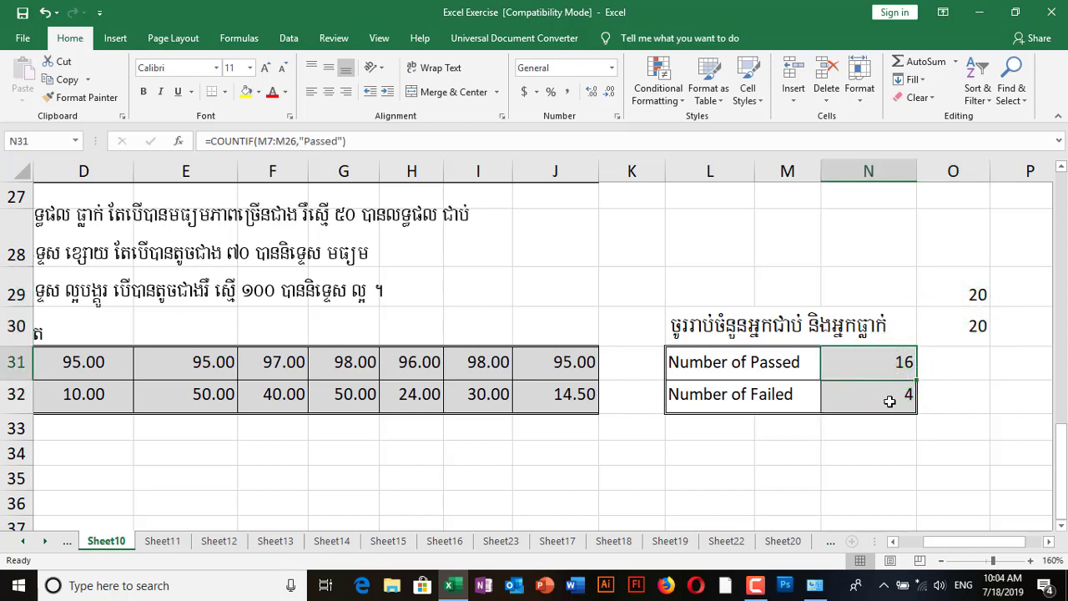
pyautogui.click(890, 401)
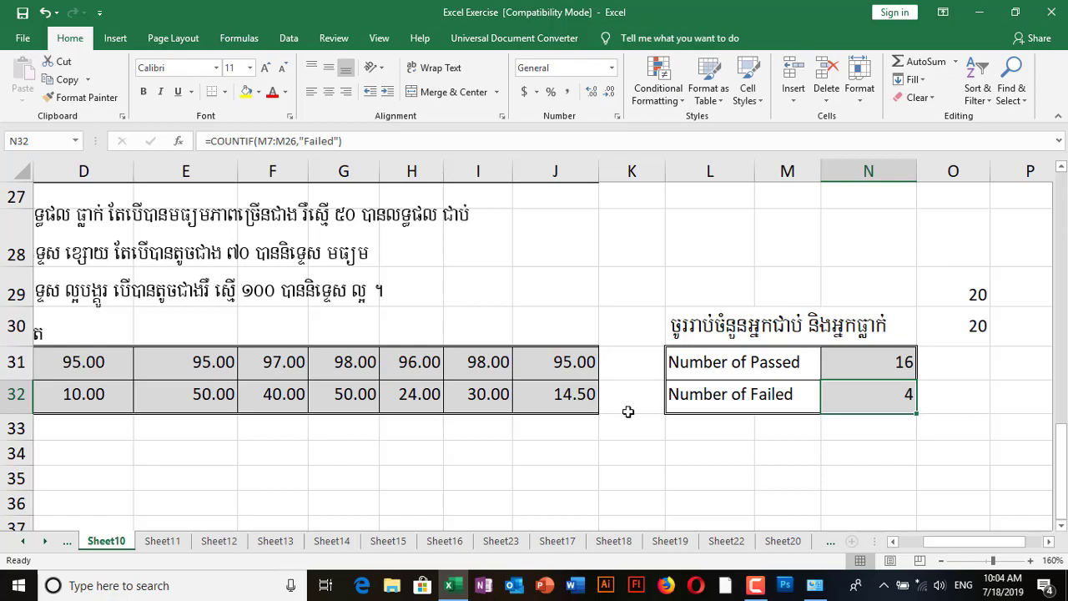
# Review the total, average, result, rank and grade formulas in K7 through O7 for the first student.
pyautogui.scroll(5, 631, 412)
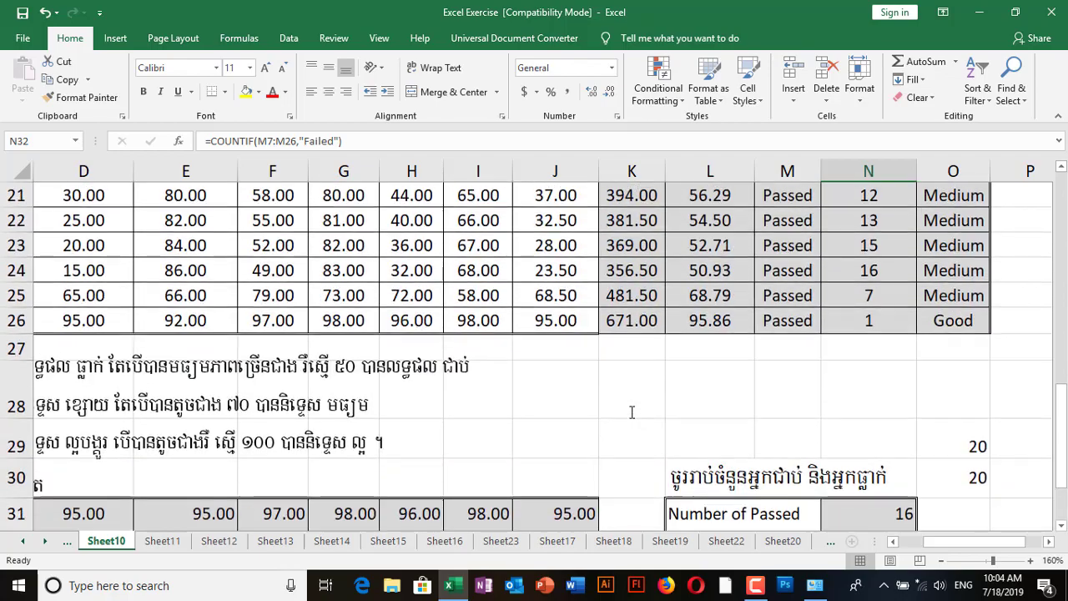
pyautogui.scroll(3, 631, 411)
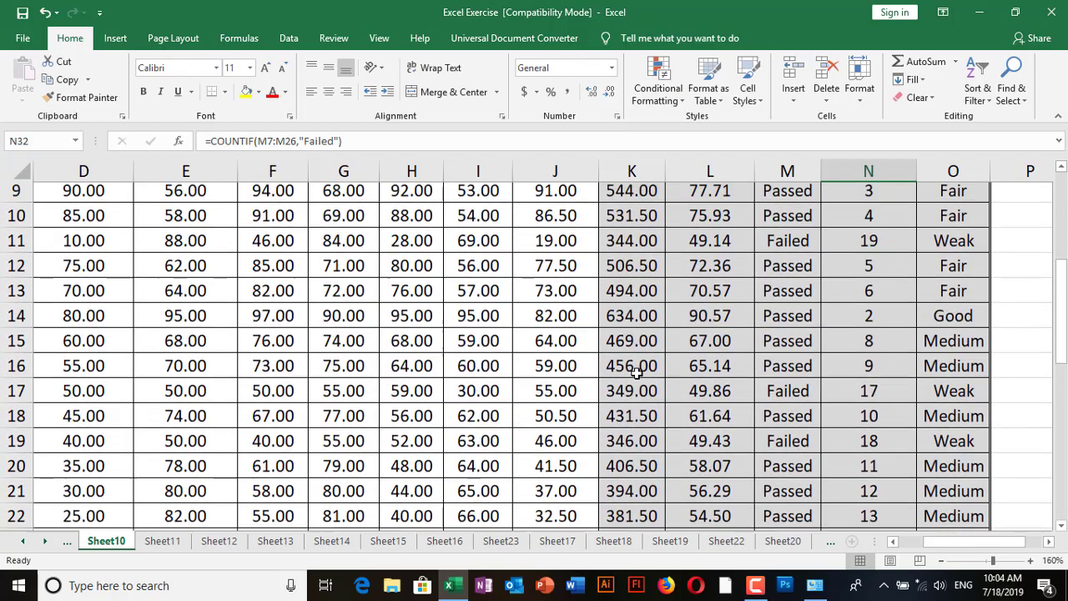
pyautogui.click(646, 311)
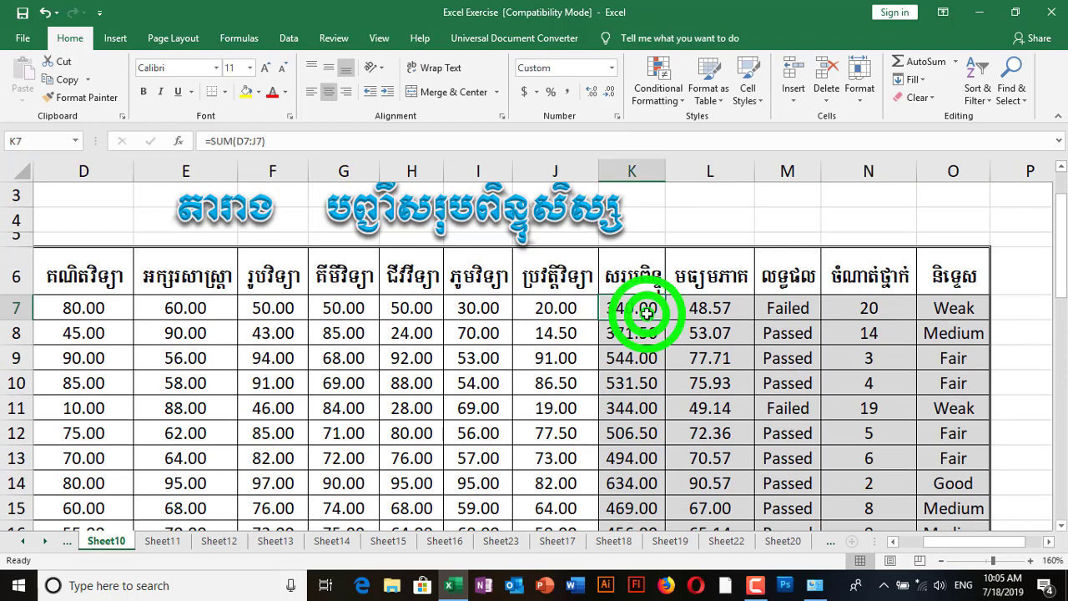
pyautogui.click(699, 310)
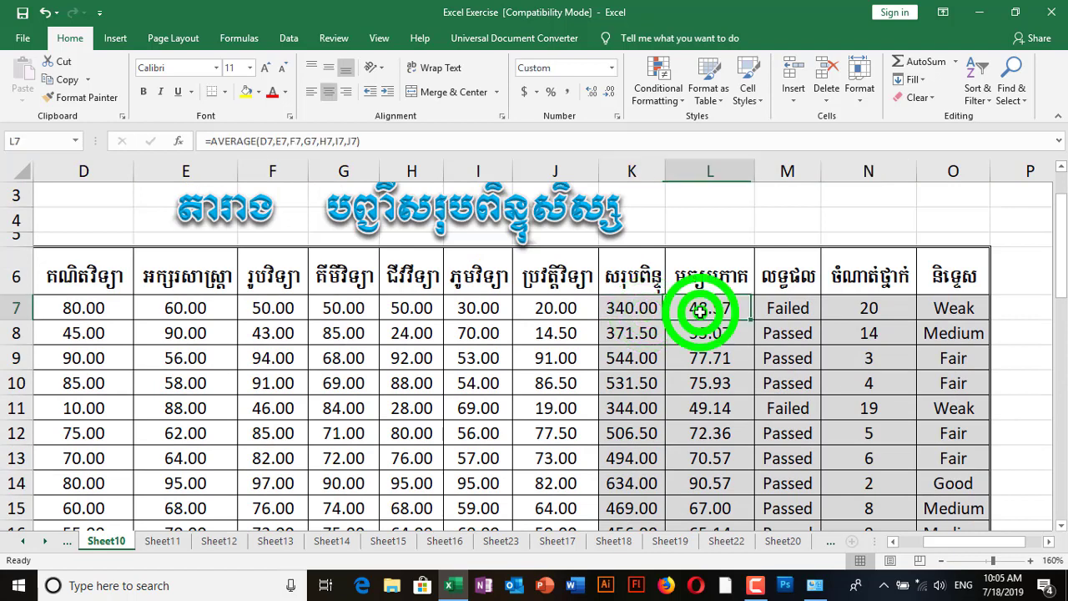
pyautogui.click(787, 308)
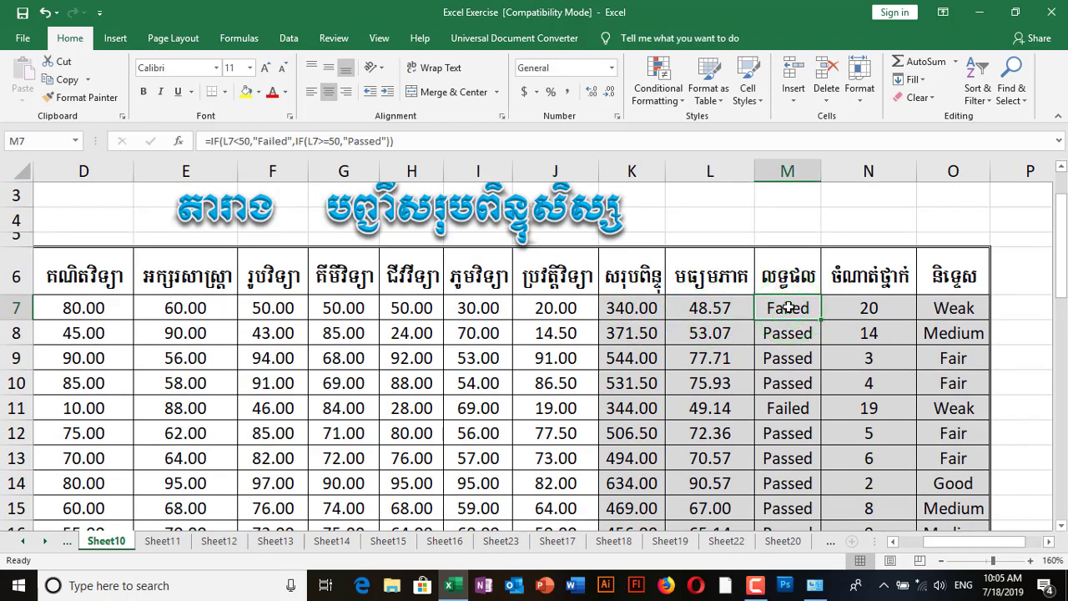
pyautogui.click(859, 311)
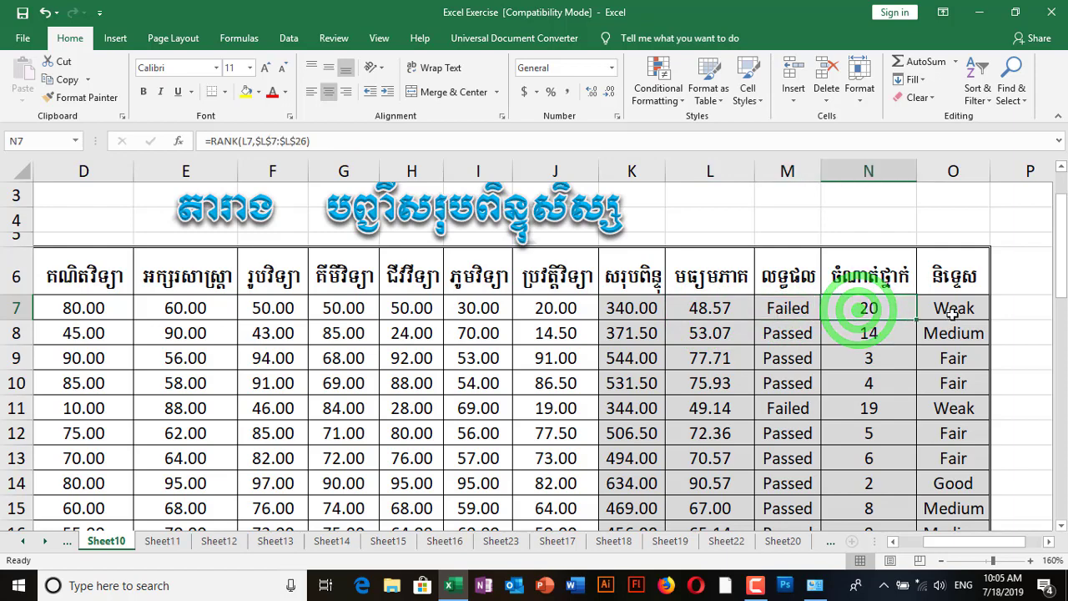
pyautogui.click(949, 313)
# Review the highest and lowest score formulas in F31 and F32 below the score table.
pyautogui.scroll(-4, 934, 317)
pyautogui.scroll(-3, 643, 382)
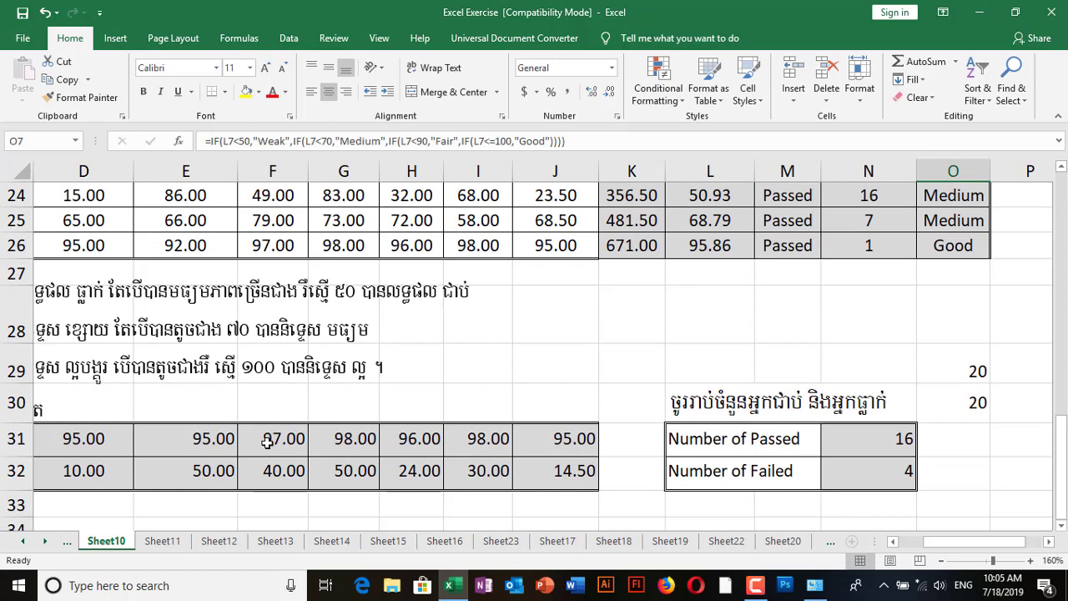
pyautogui.click(272, 439)
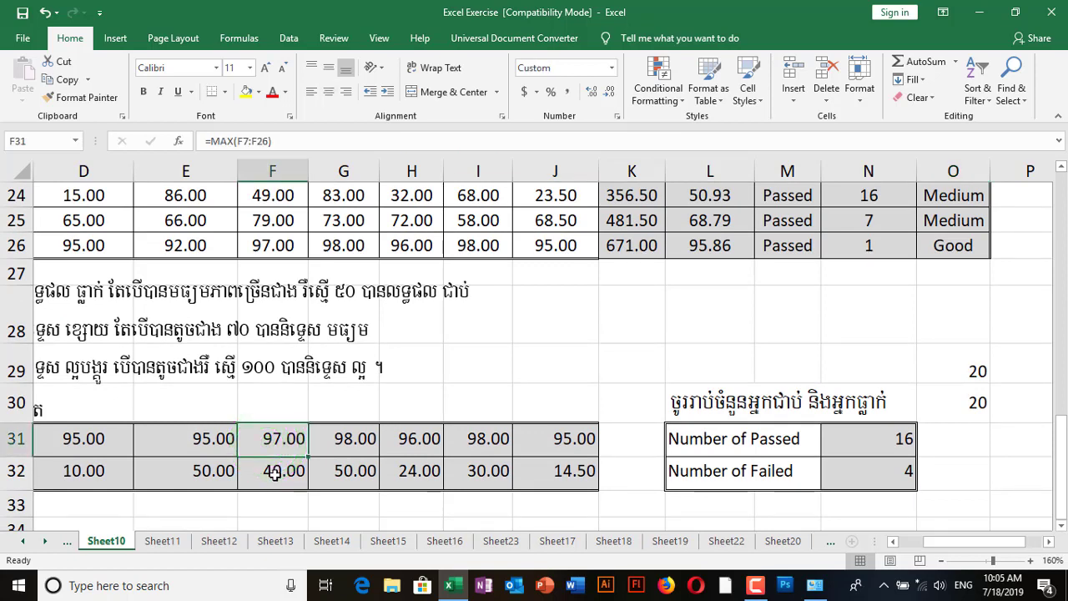
pyautogui.click(275, 472)
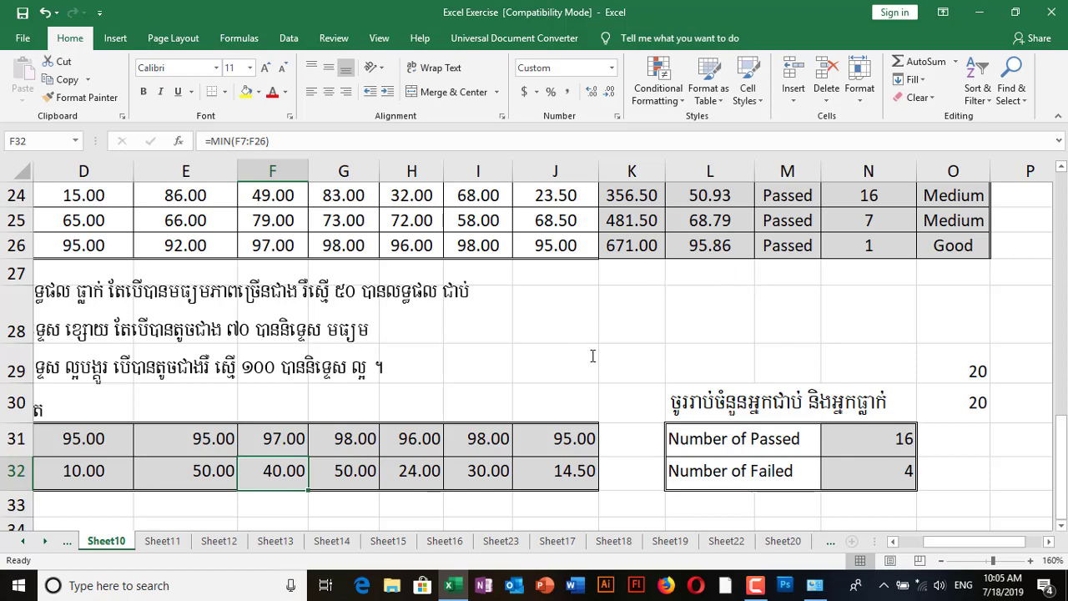
pyautogui.scroll(2, 592, 357)
pyautogui.scroll(1, 592, 356)
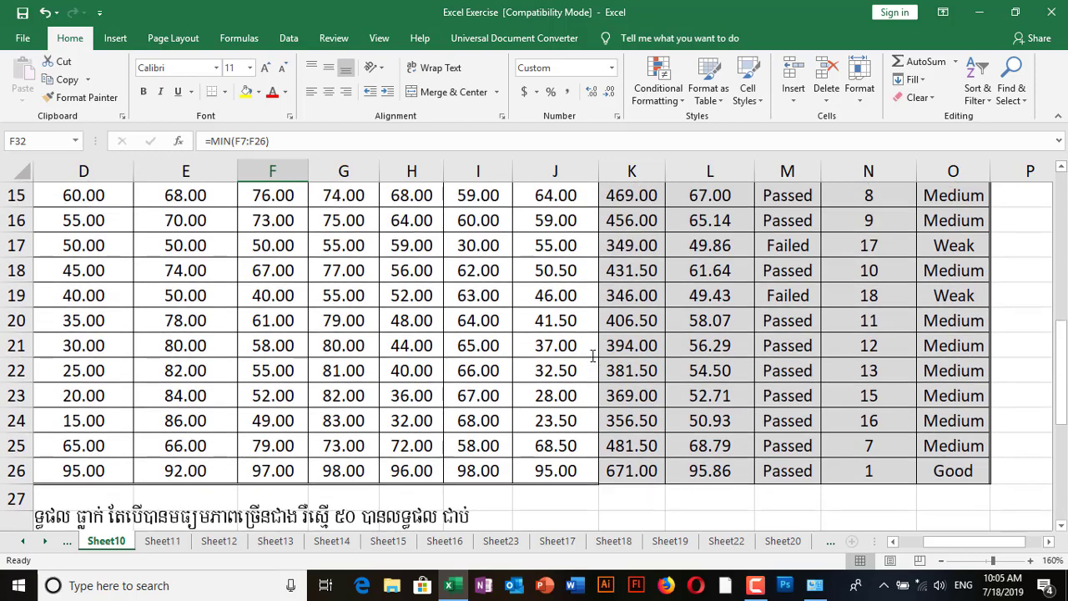
pyautogui.scroll(1, 530, 354)
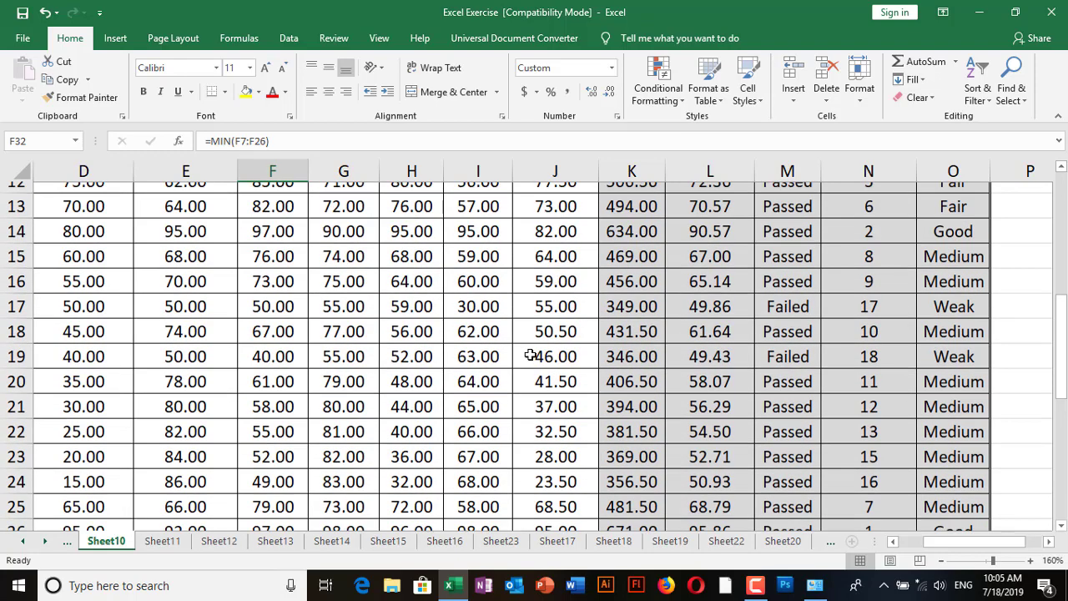
pyautogui.scroll(1, 529, 355)
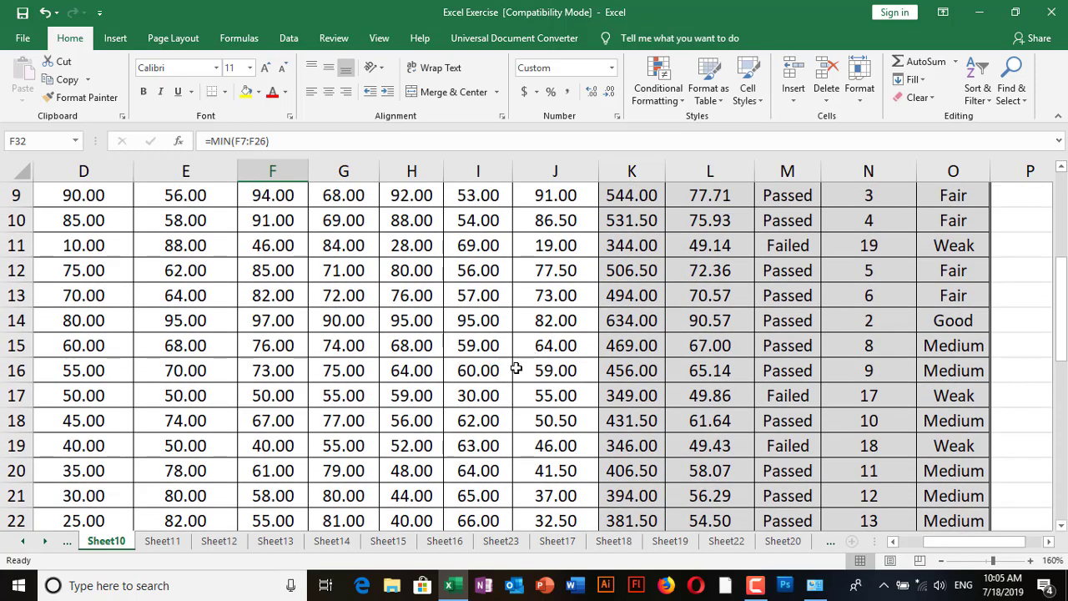
pyautogui.click(425, 329)
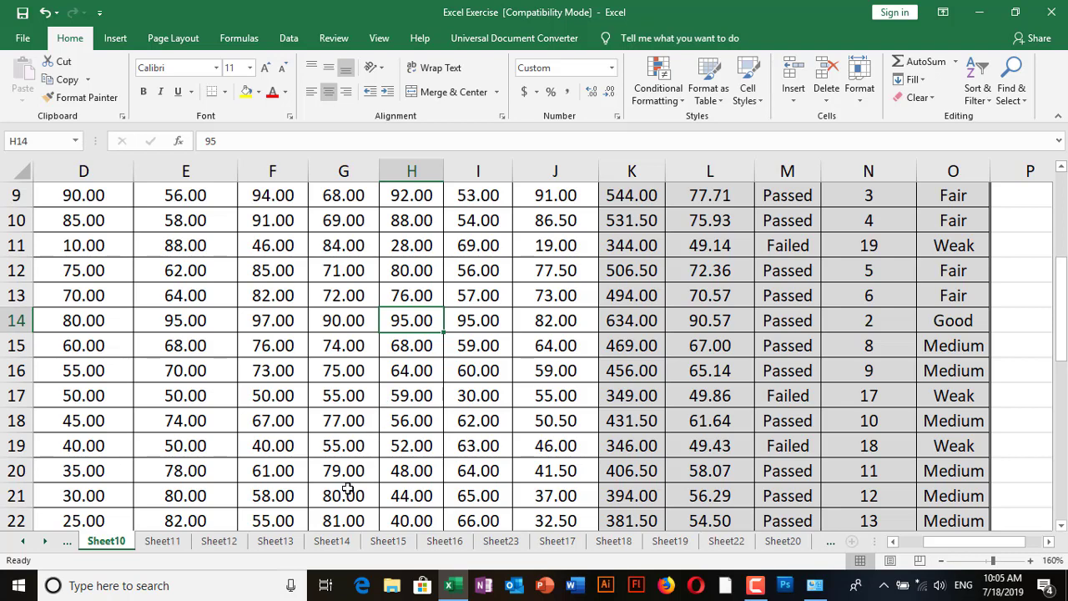
# Open Sheet13 and inspect the age formula in E34 of the List of Retired table.
pyautogui.click(291, 541)
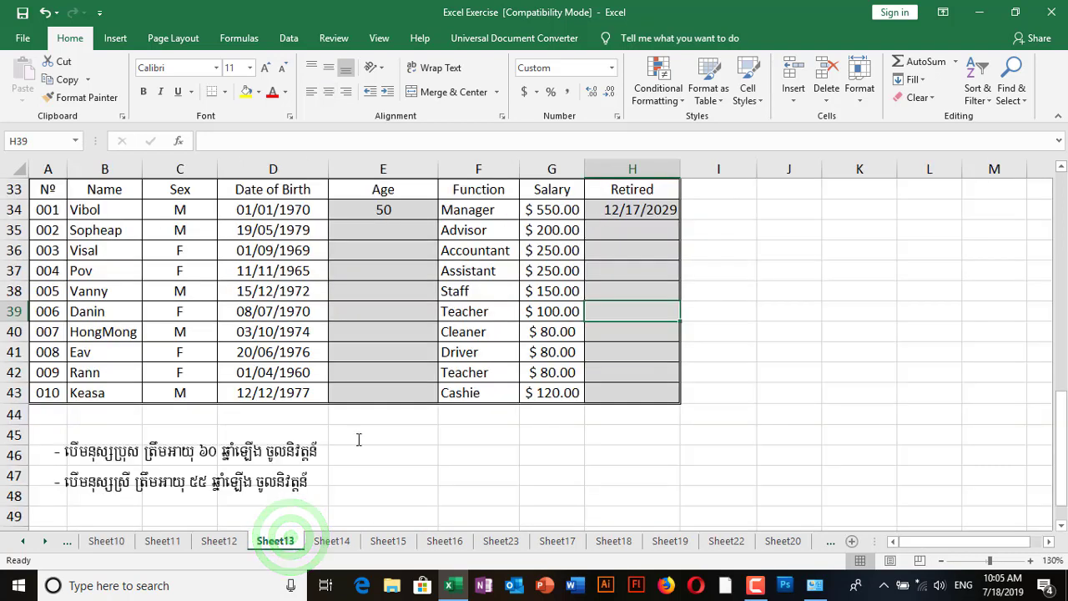
pyautogui.scroll(2, 438, 443)
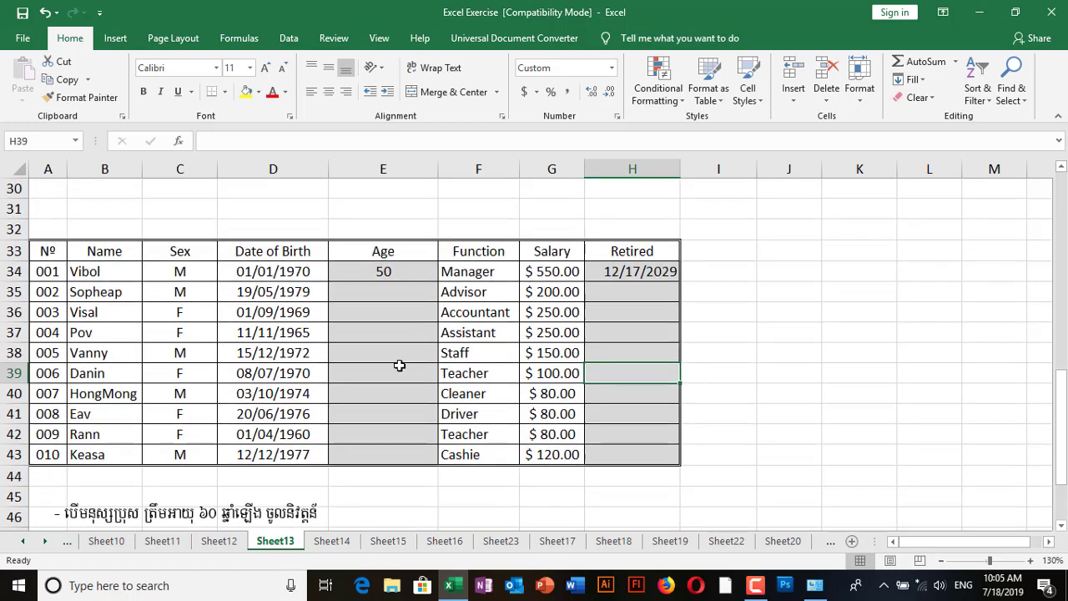
pyautogui.click(387, 332)
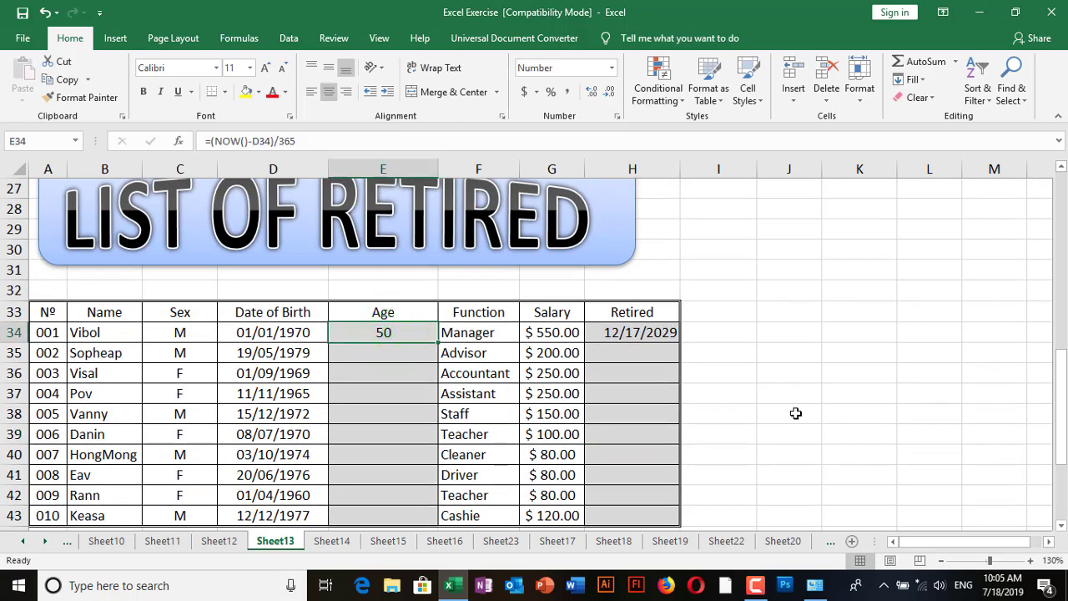
# Calculate the second person's age in E35 with the formula =(NOW()-D35)/365 and check it against the age formula in E34.
pyautogui.doubleClick(393, 353)
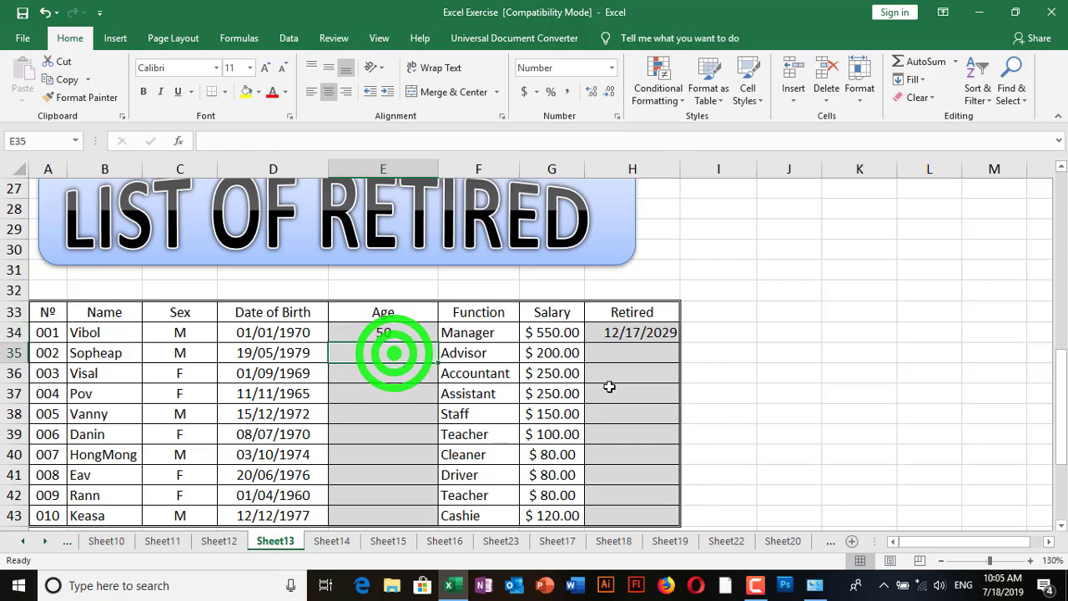
pyautogui.write('=')
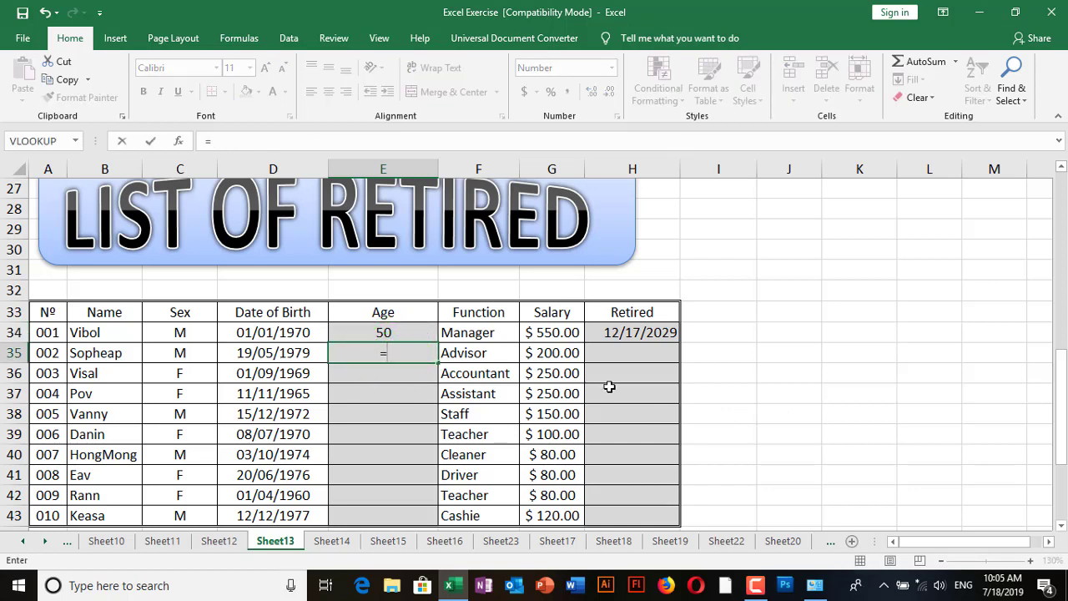
pyautogui.write('Now')
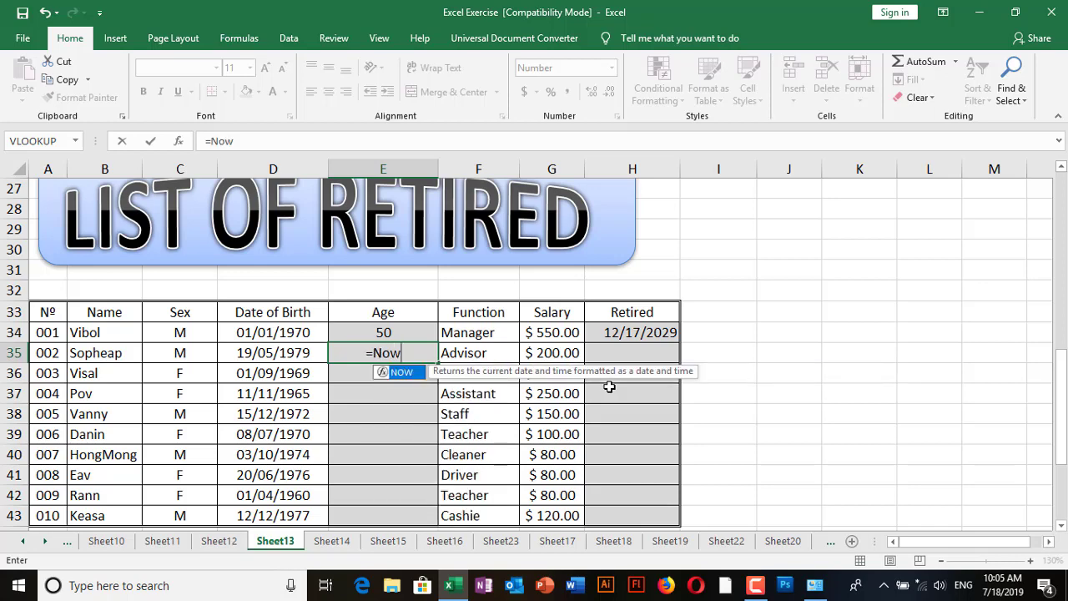
pyautogui.press('BackSpace')
pyautogui.press('BackSpace')
pyautogui.press('BackSpace')
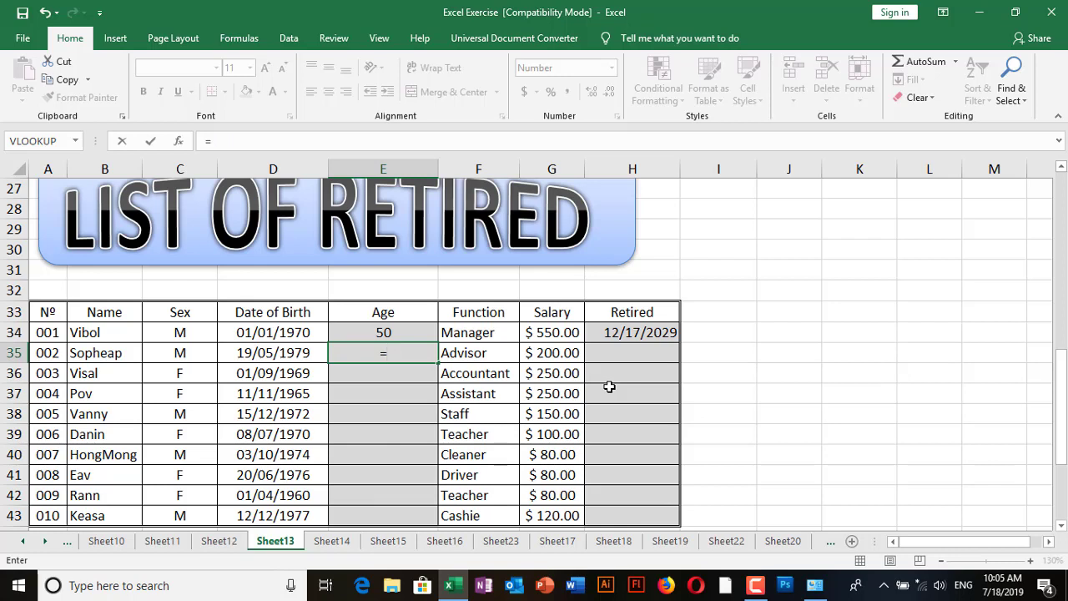
pyautogui.write('(Now(')
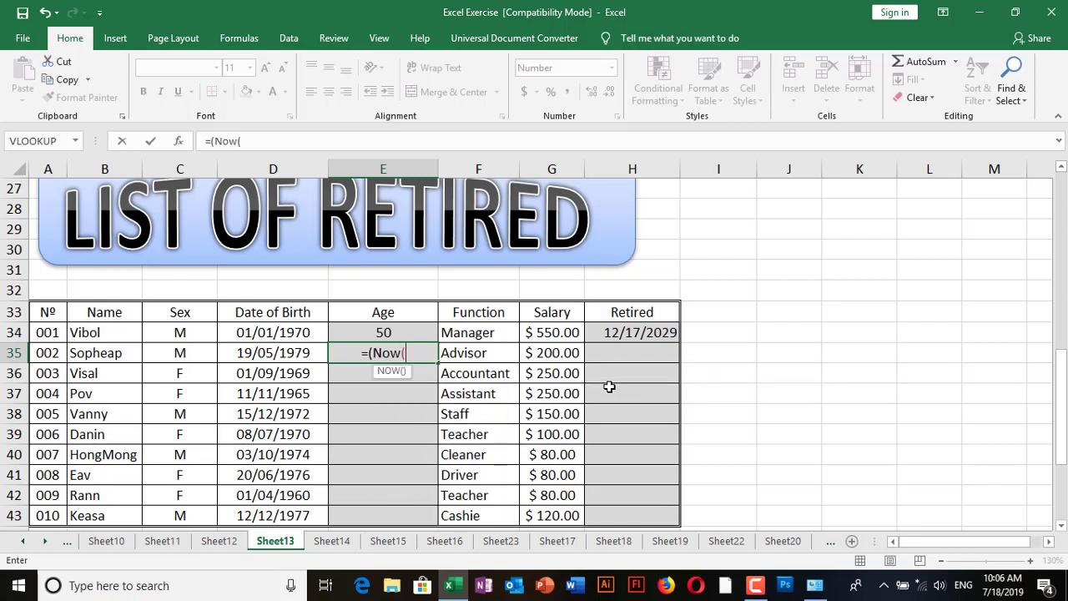
pyautogui.write(')-')
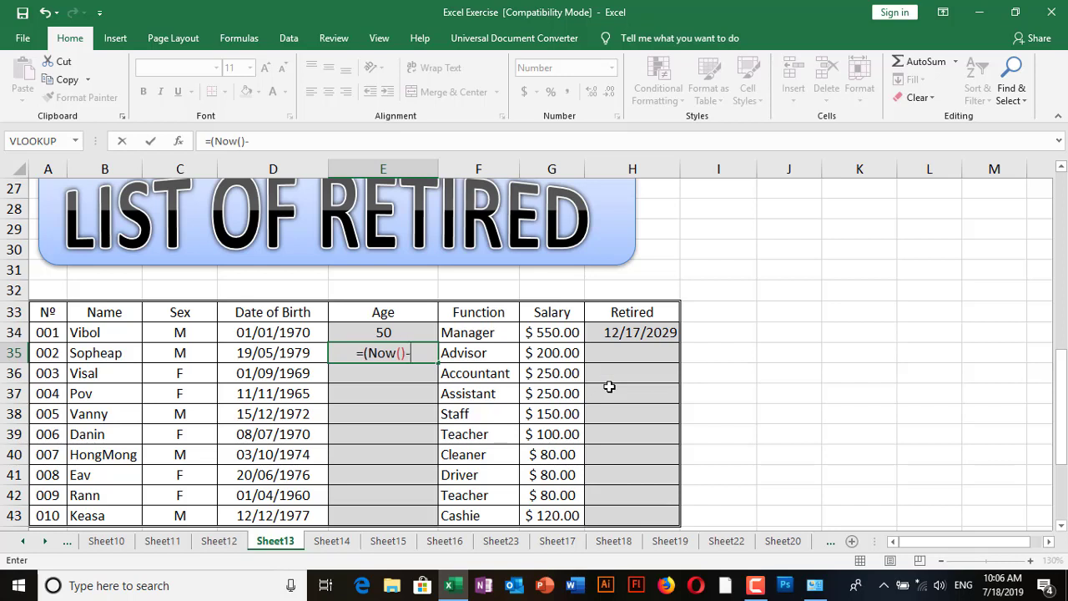
pyautogui.click(266, 353)
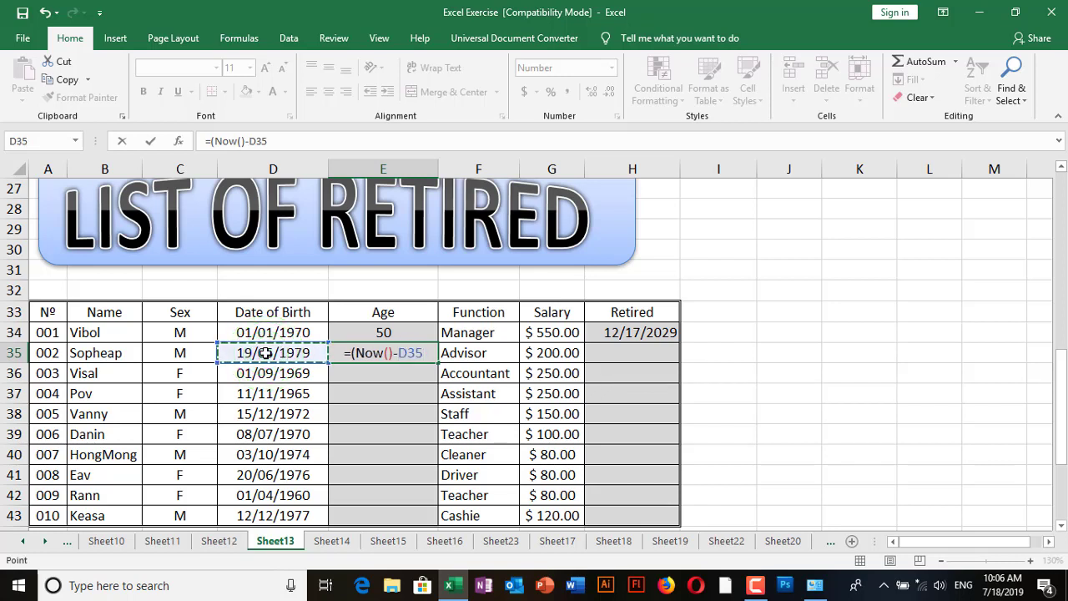
pyautogui.write(')')
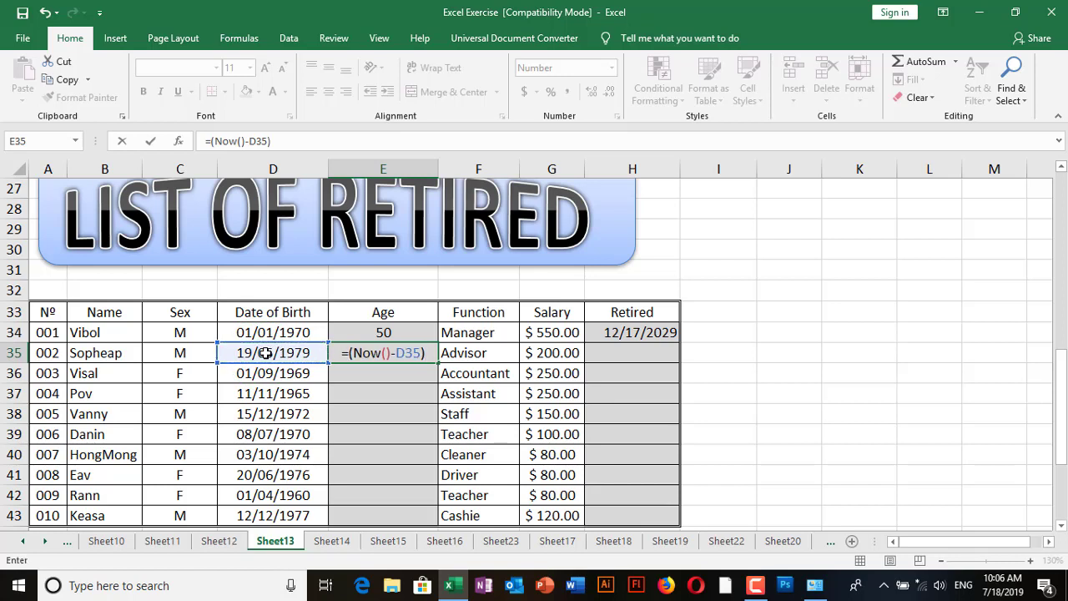
pyautogui.write('/')
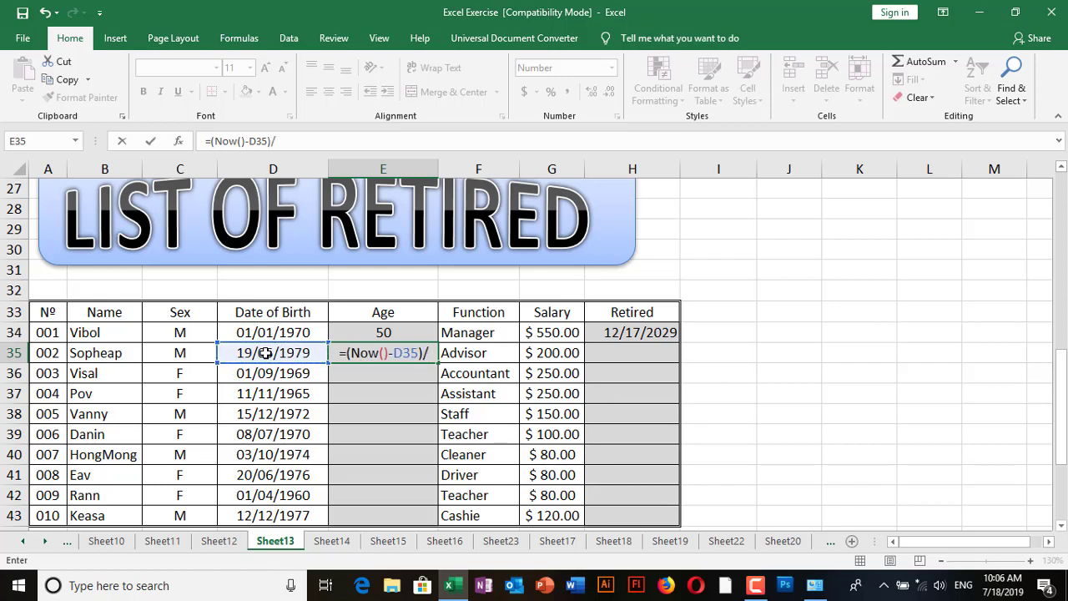
pyautogui.write('365')
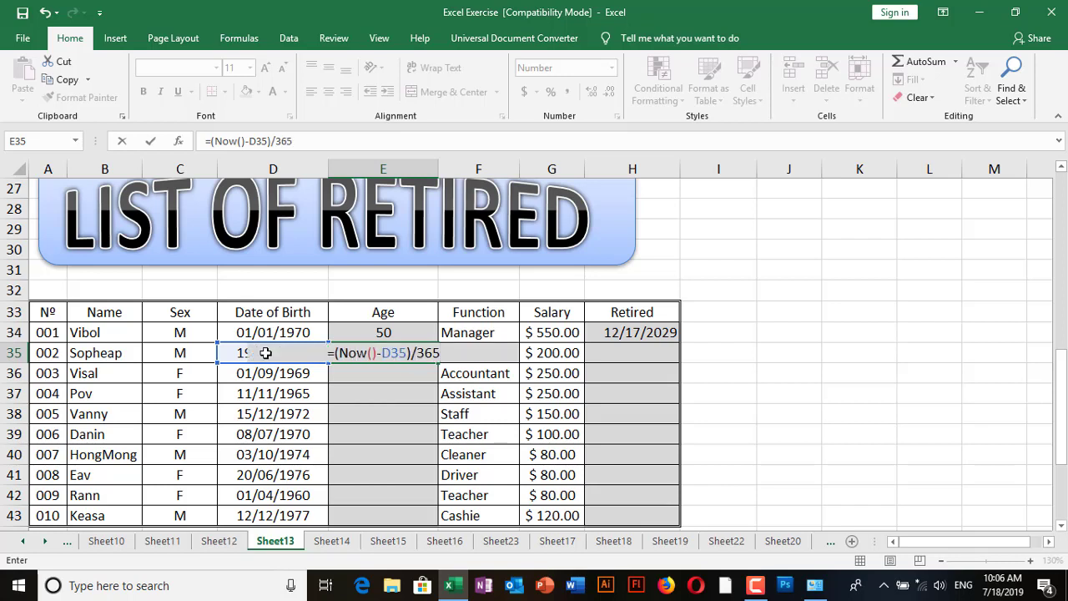
pyautogui.press('Return')
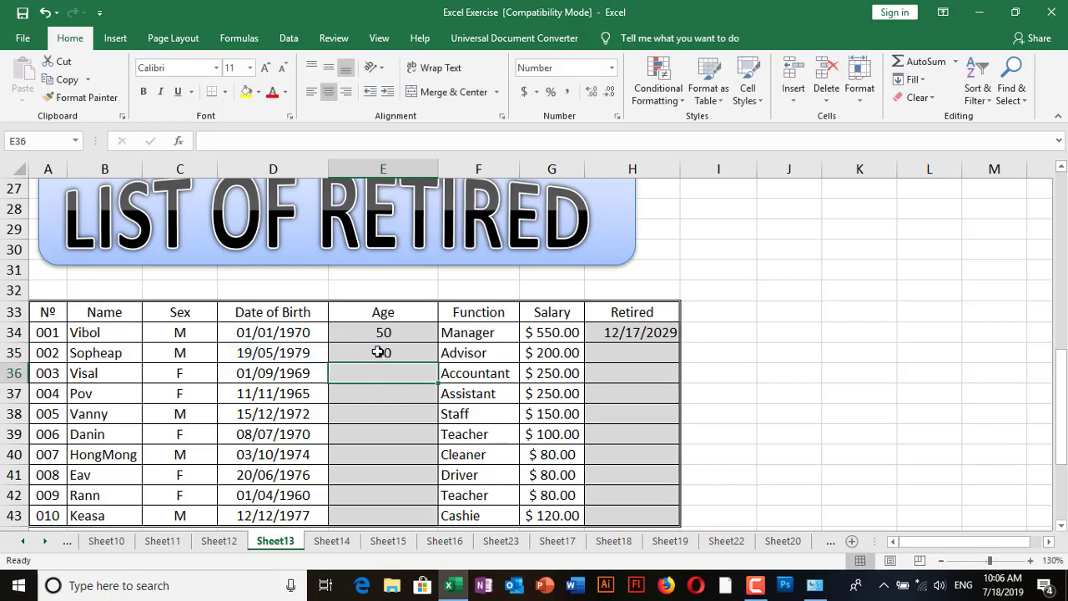
pyautogui.click(378, 352)
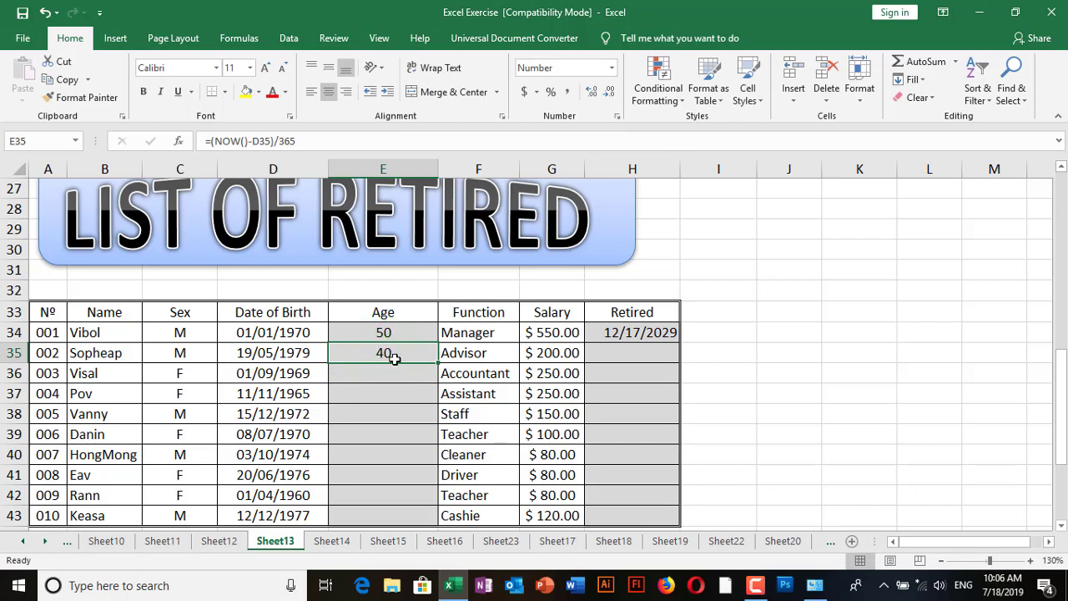
pyautogui.click(390, 332)
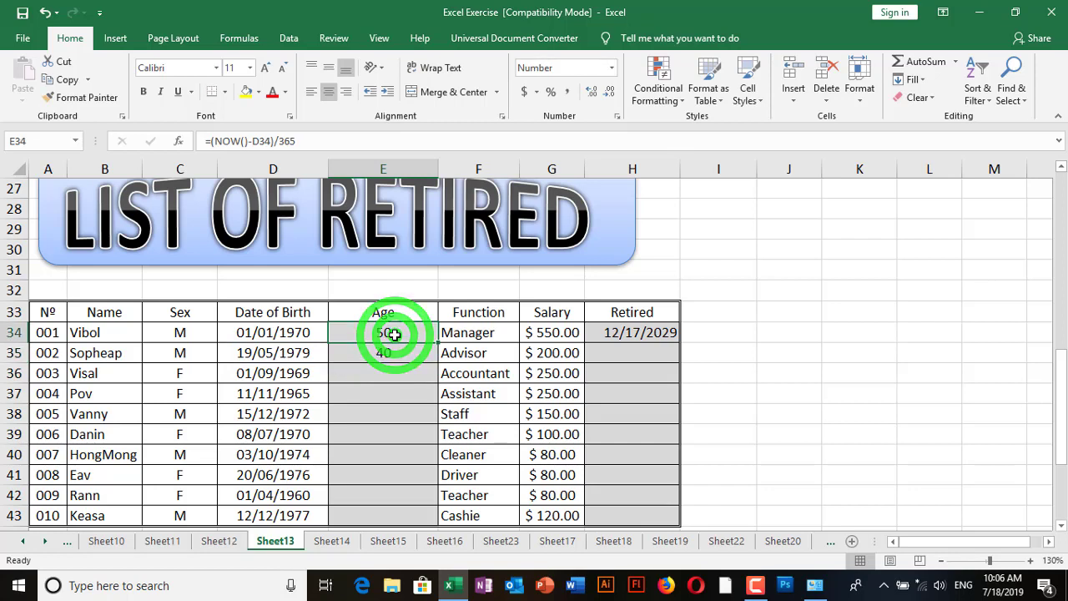
# Begin the retirement date formula in H35 with the male case from the rules below the table: =IF(C35="M",D35+60*365,.
pyautogui.click(619, 356)
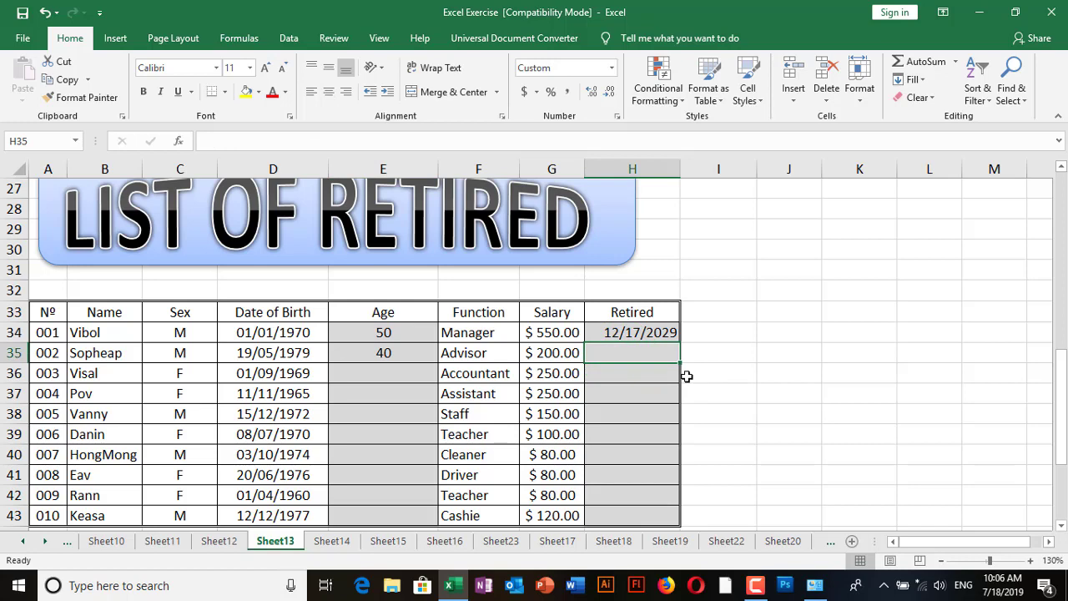
pyautogui.write('=')
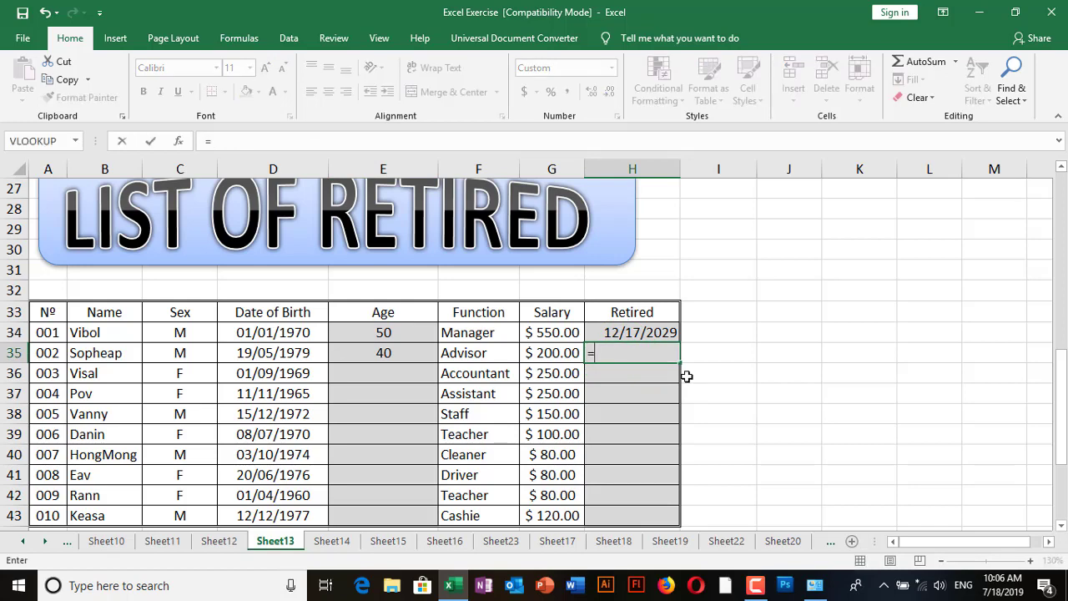
pyautogui.write('if')
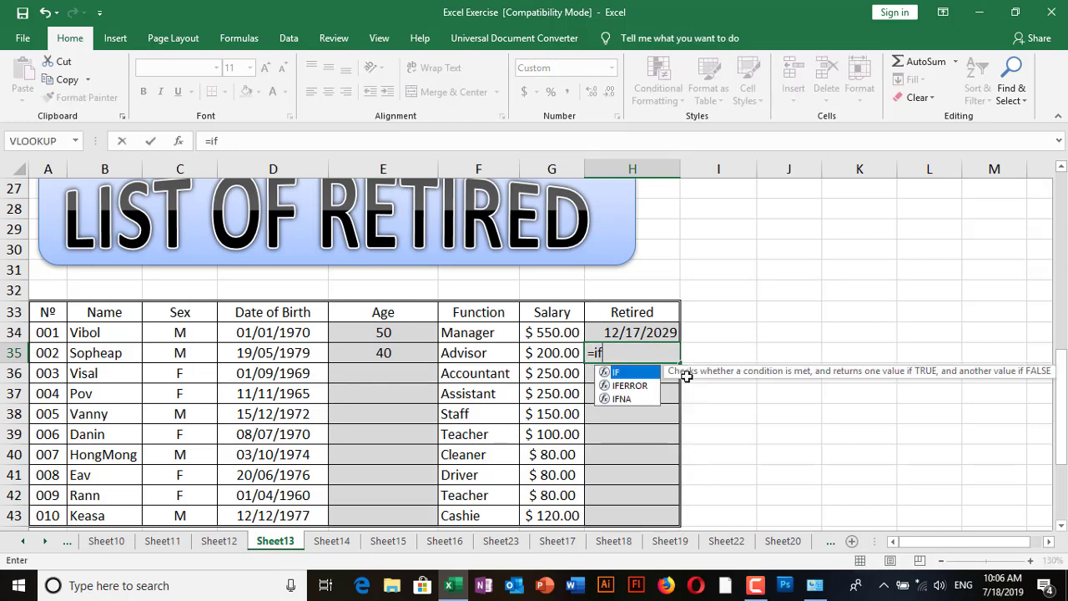
pyautogui.write('(')
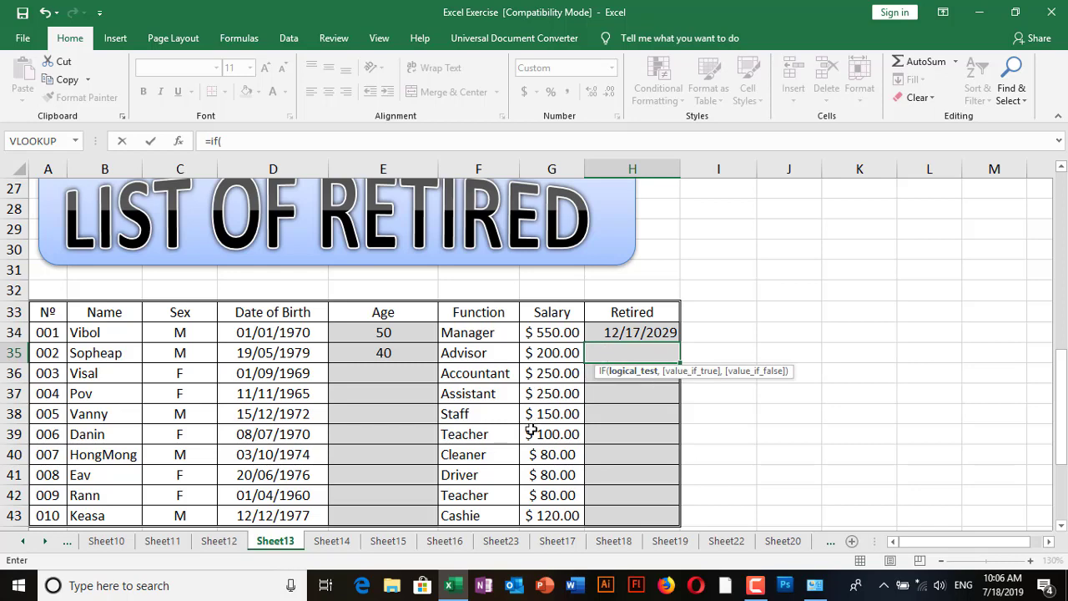
pyautogui.scroll(-2, 534, 427)
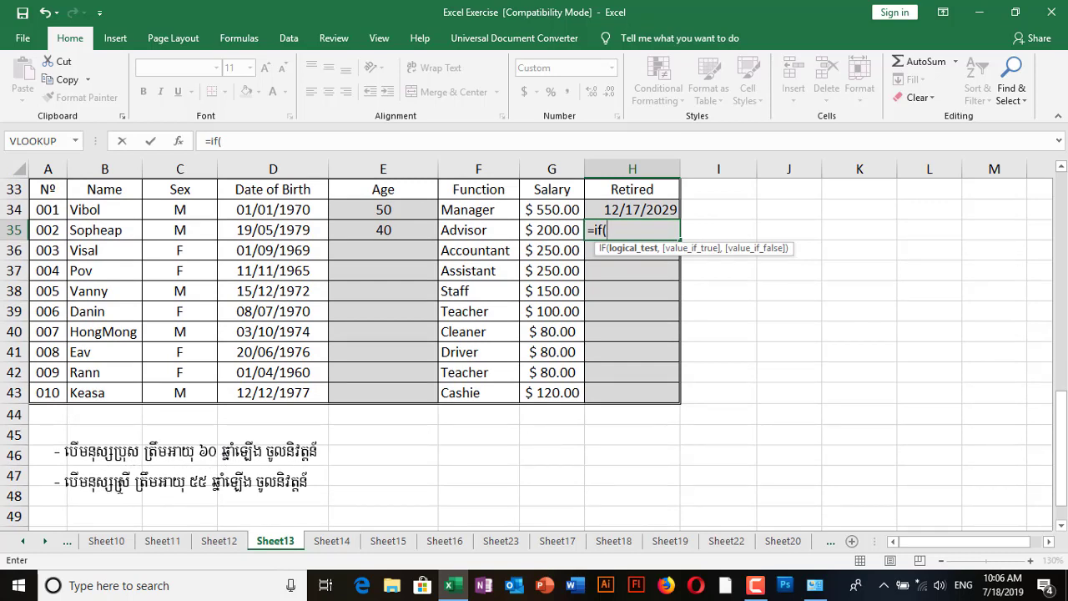
pyautogui.scroll(-1, 228, 488)
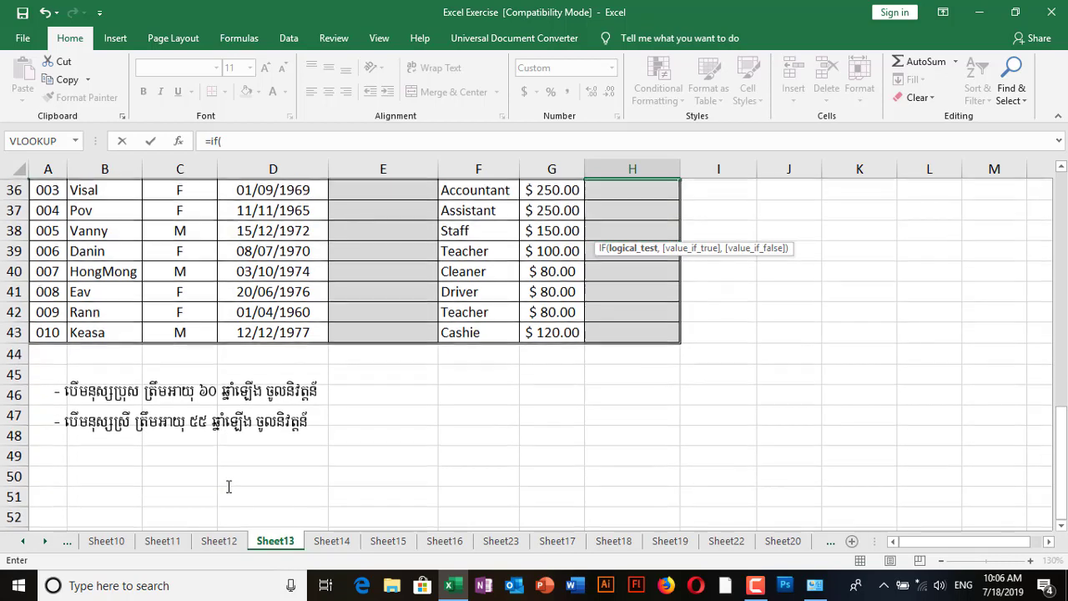
pyautogui.scroll(2, 221, 485)
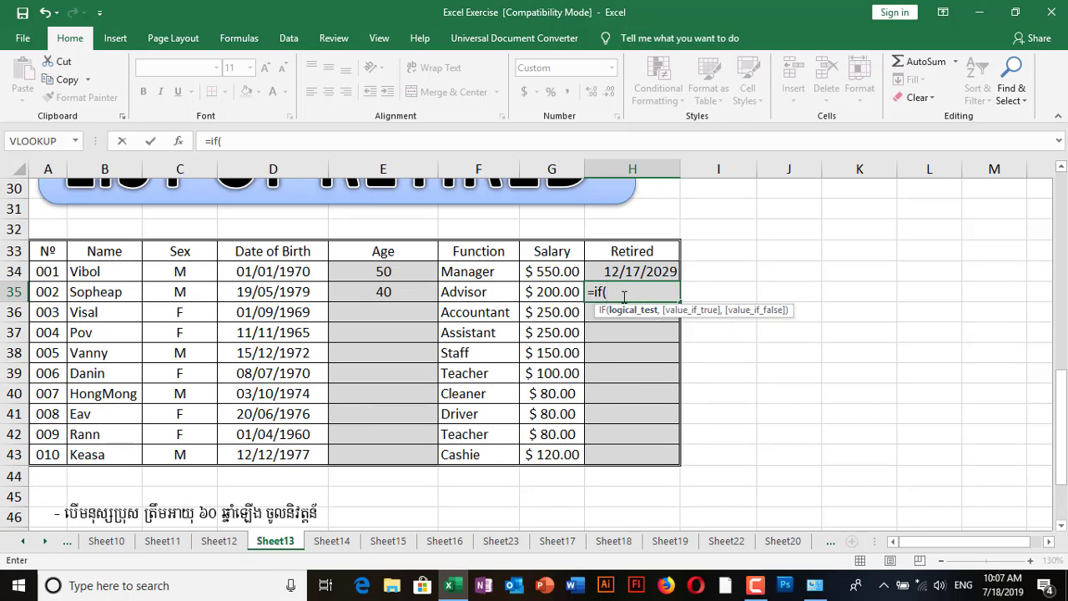
pyautogui.click(180, 294)
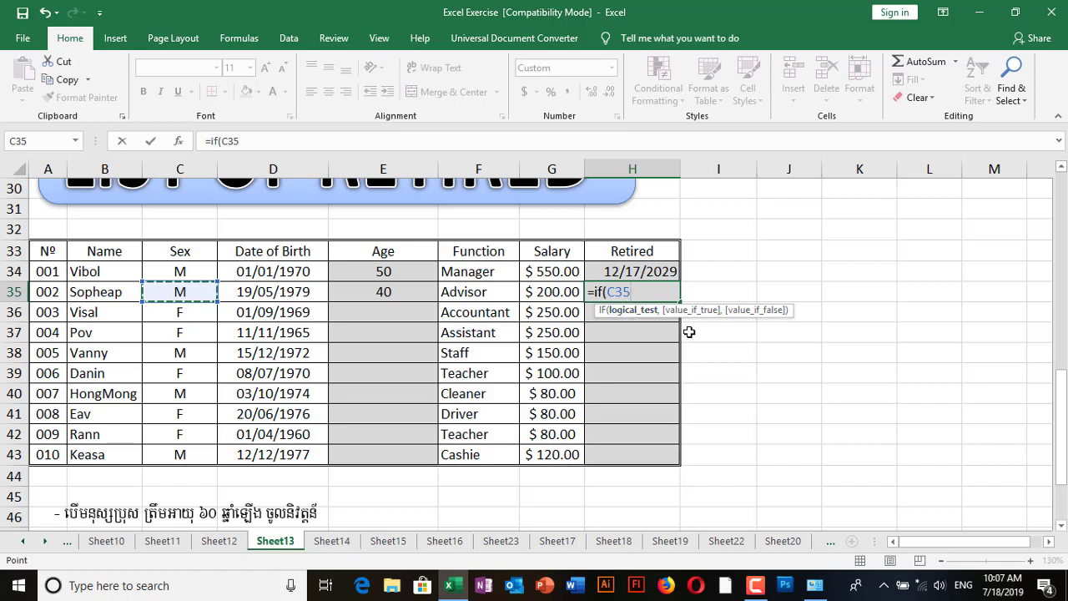
pyautogui.write('="M')
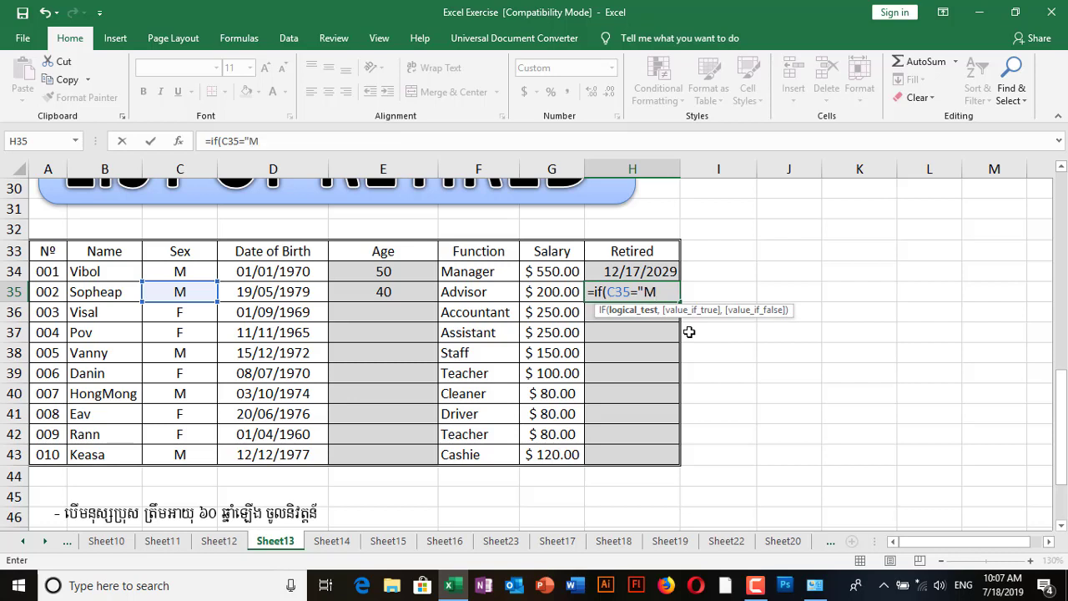
pyautogui.write('",')
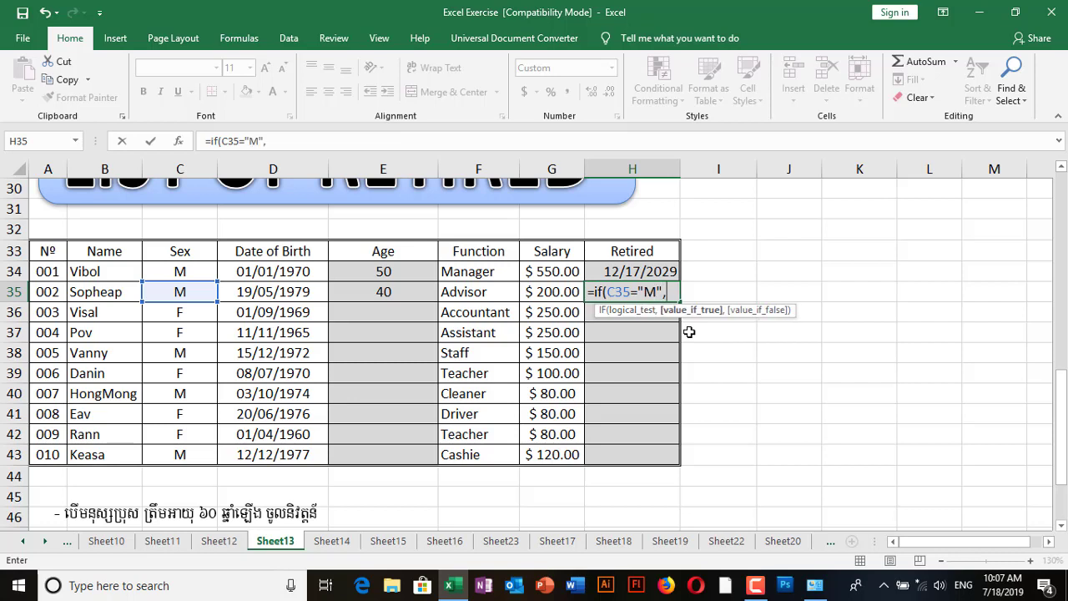
pyautogui.click(276, 292)
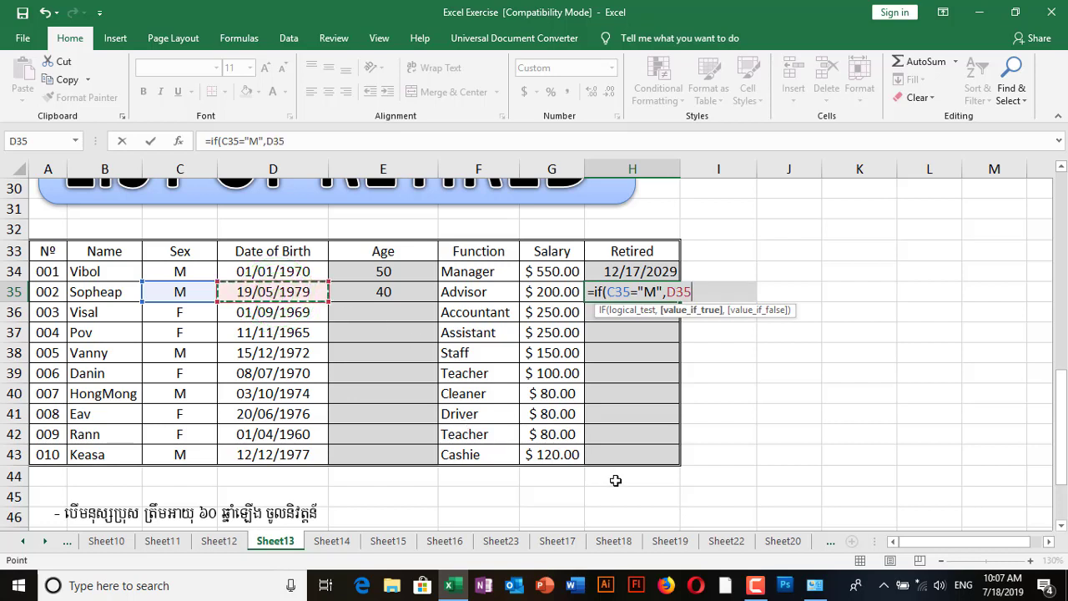
pyautogui.write('+60')
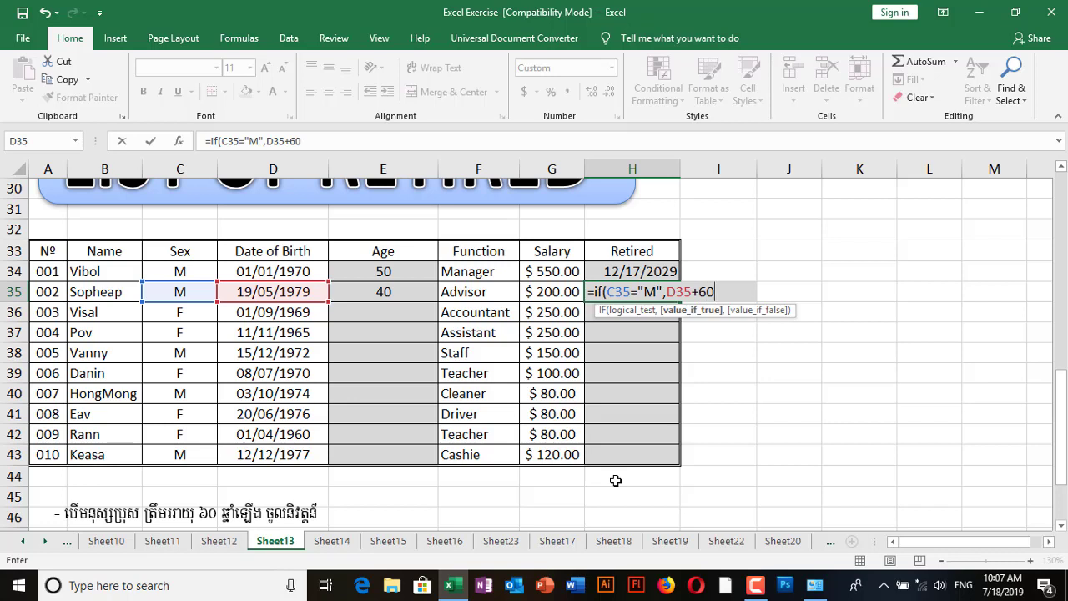
pyautogui.write('*365,')
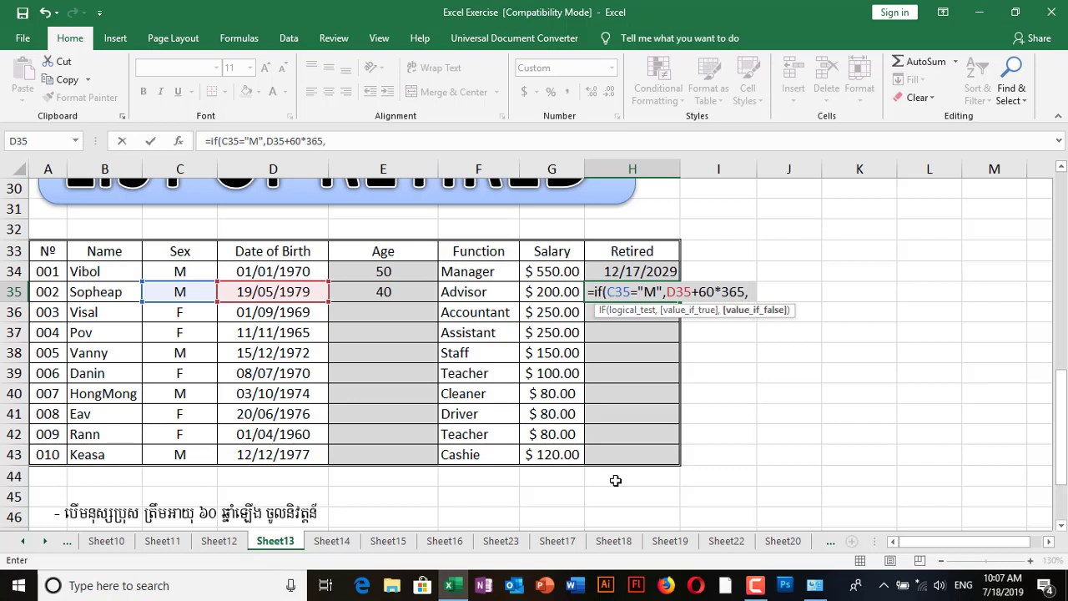
# Complete the H35 retirement date formula with a nested female case, IF(C35="F",D35+55*365)), and enter it.
pyautogui.write('if(')
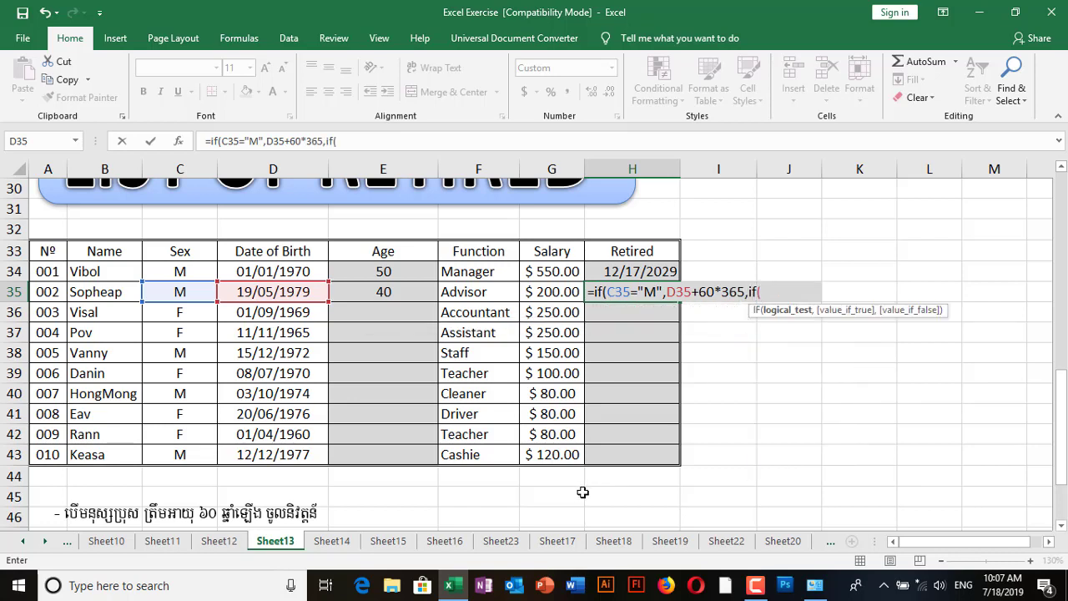
pyautogui.click(194, 291)
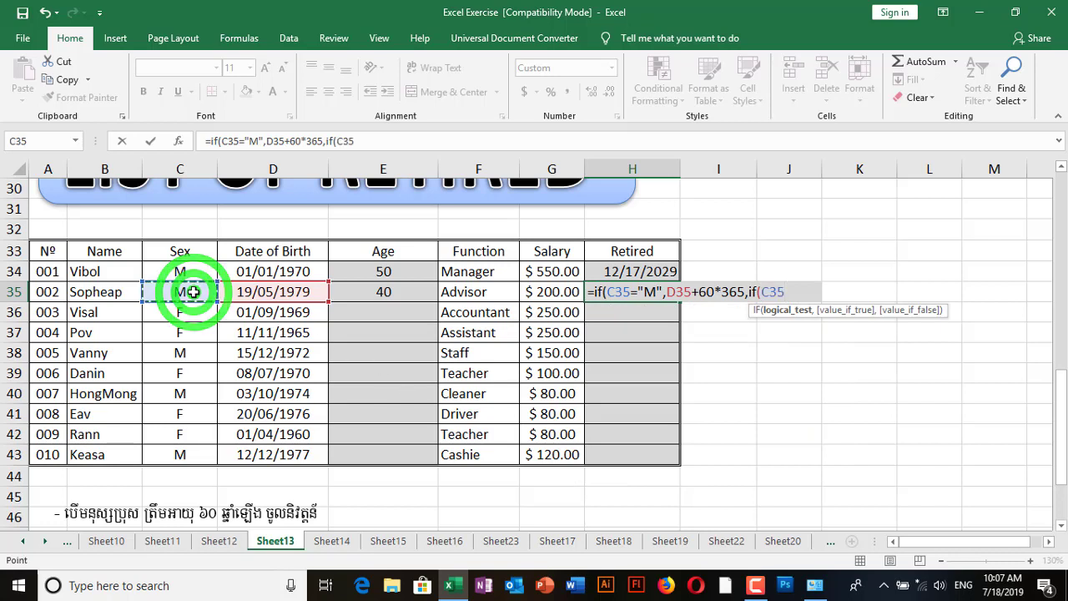
pyautogui.write('=')
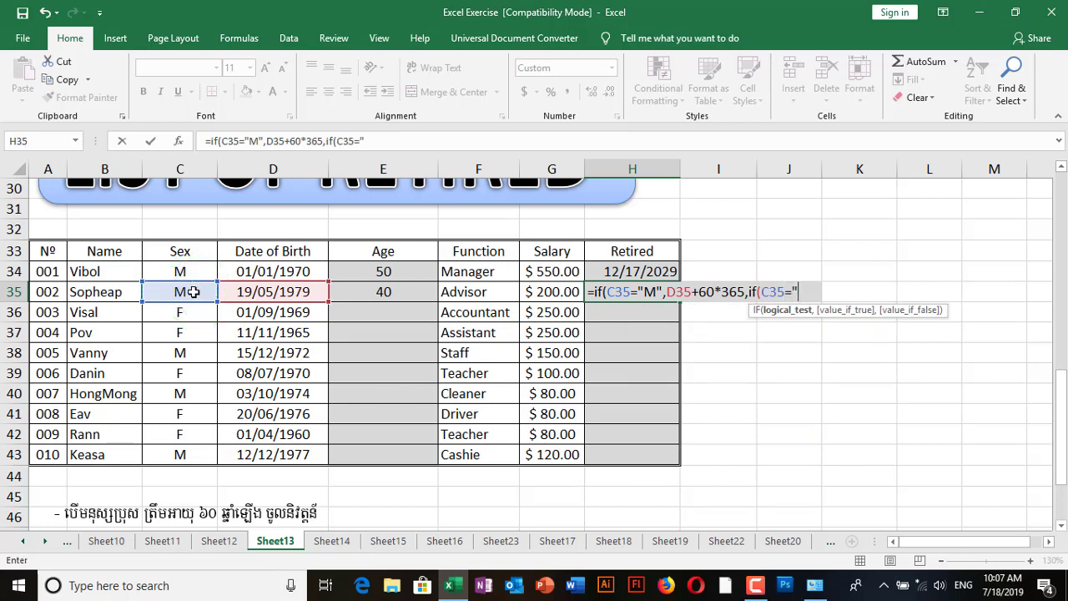
pyautogui.write('"F",')
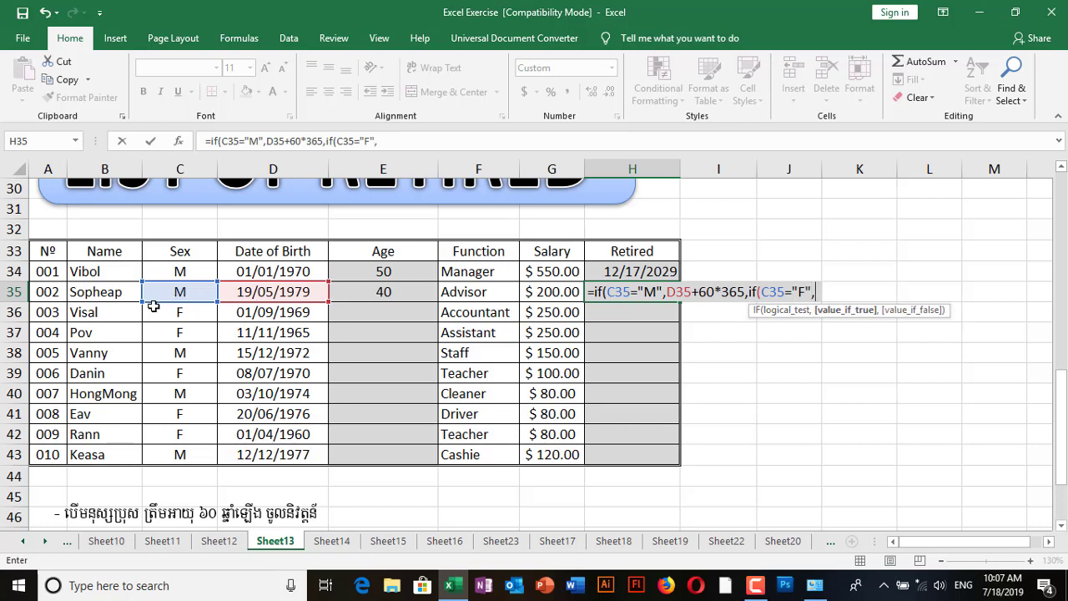
pyautogui.click(261, 292)
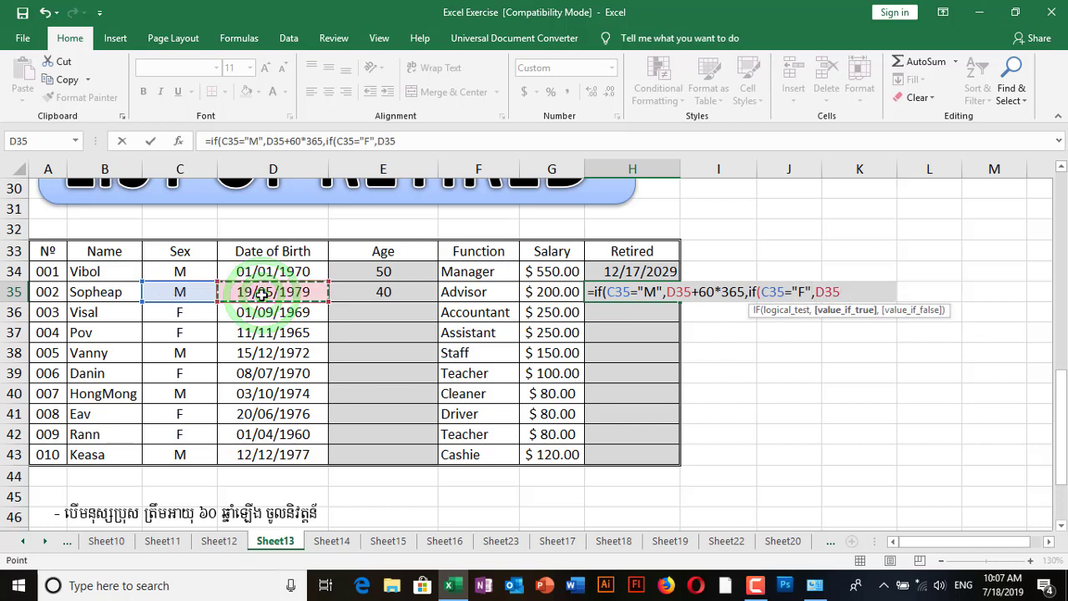
pyautogui.write('+')
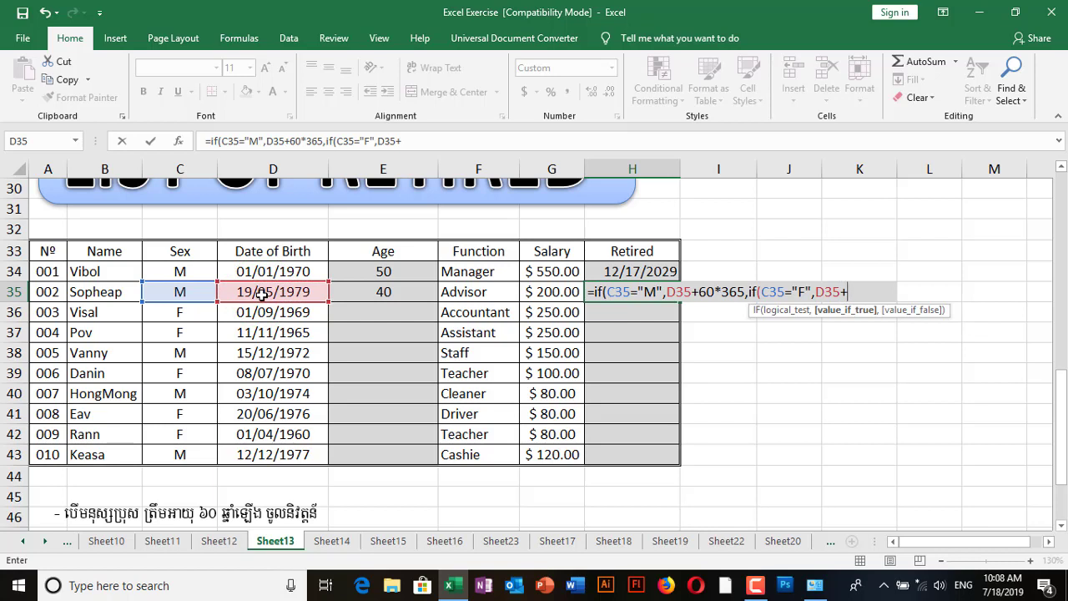
pyautogui.write('55*365))')
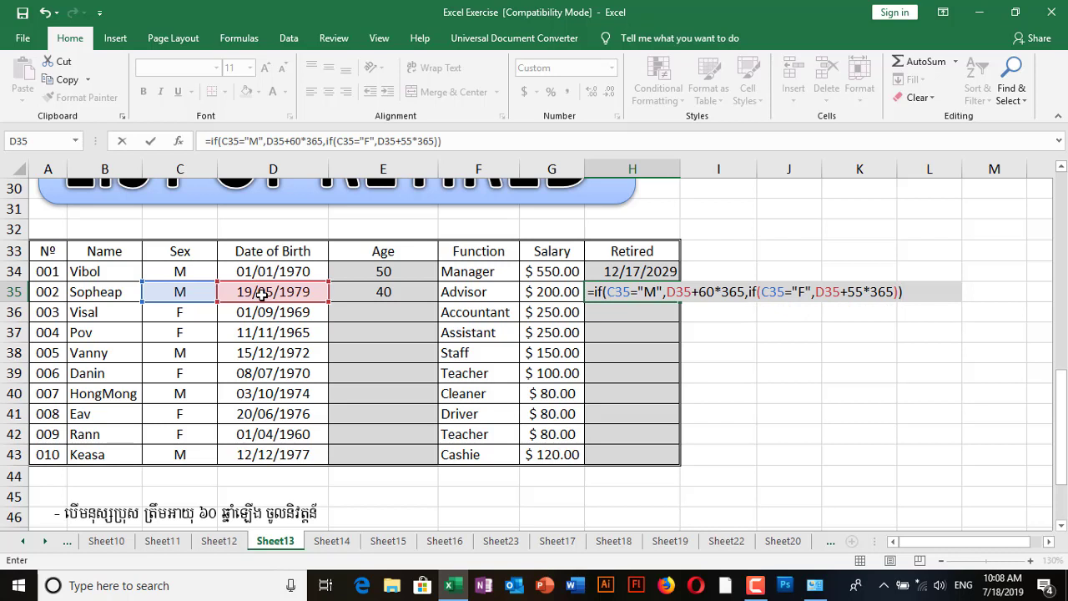
pyautogui.press('Return')
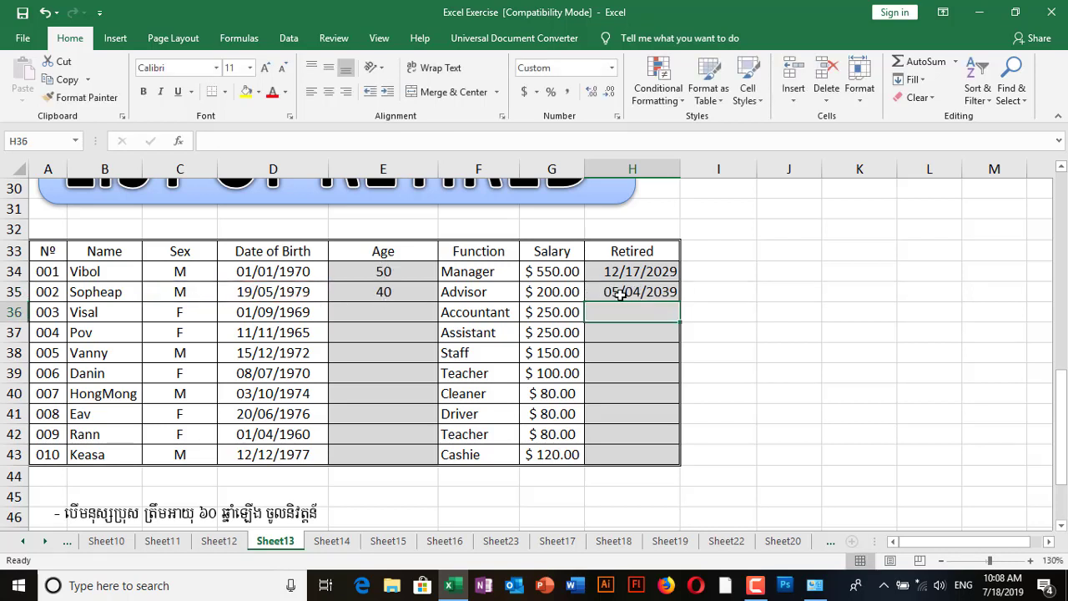
# Review the retirement date formula in H35, the age formula in E35 and the retirement rules below the table.
pyautogui.click(621, 293)
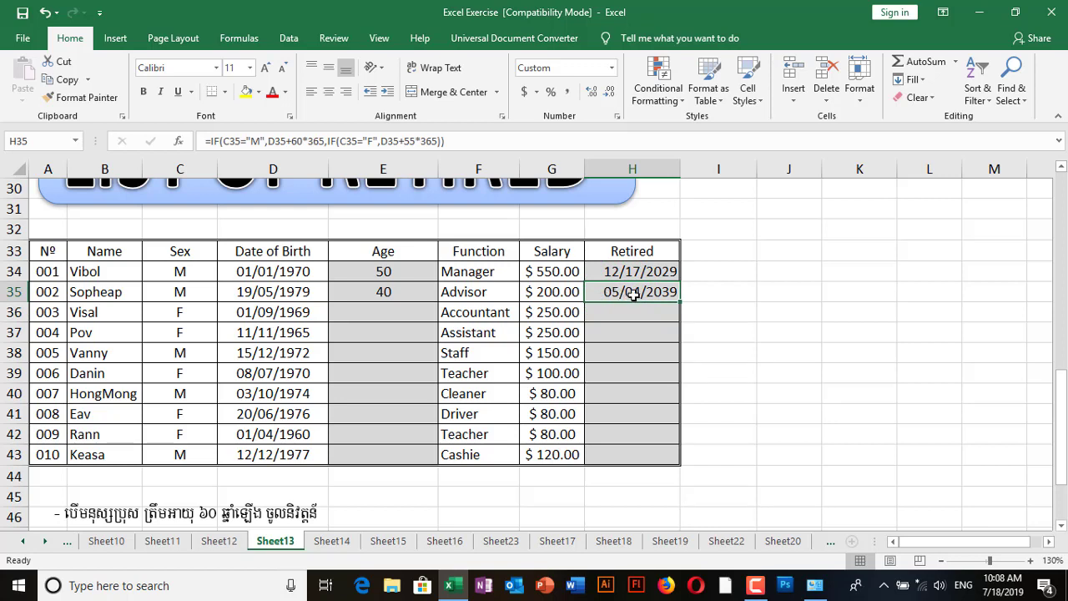
pyautogui.click(405, 292)
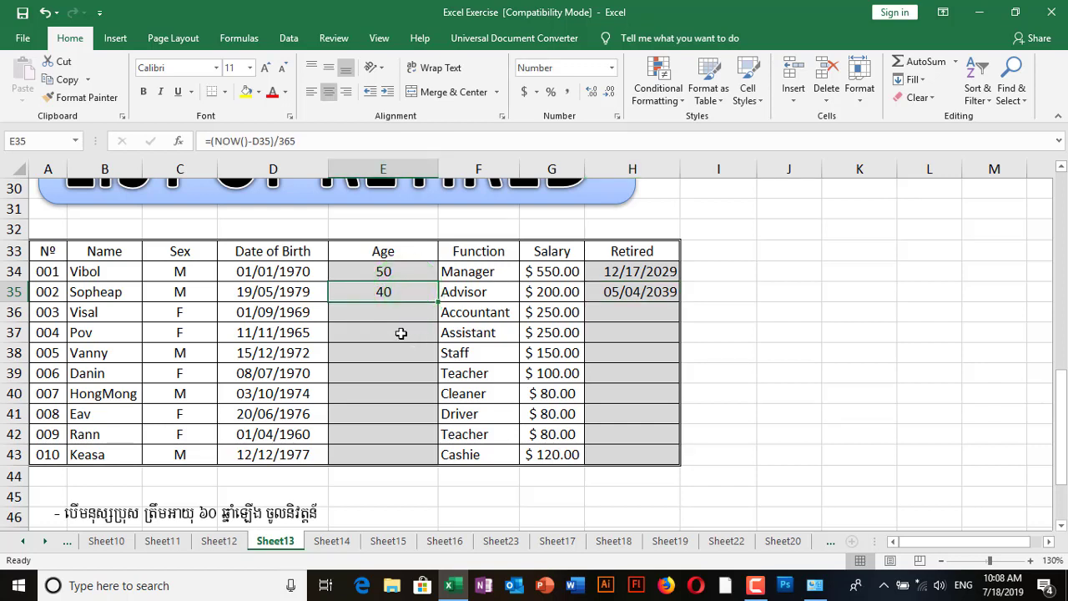
pyautogui.scroll(-1, 251, 346)
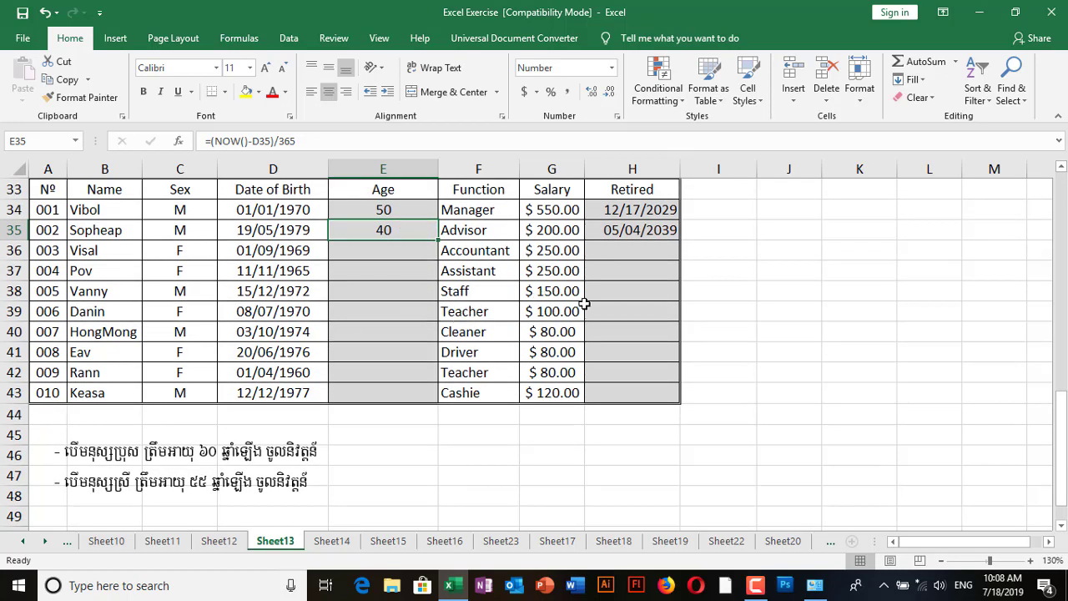